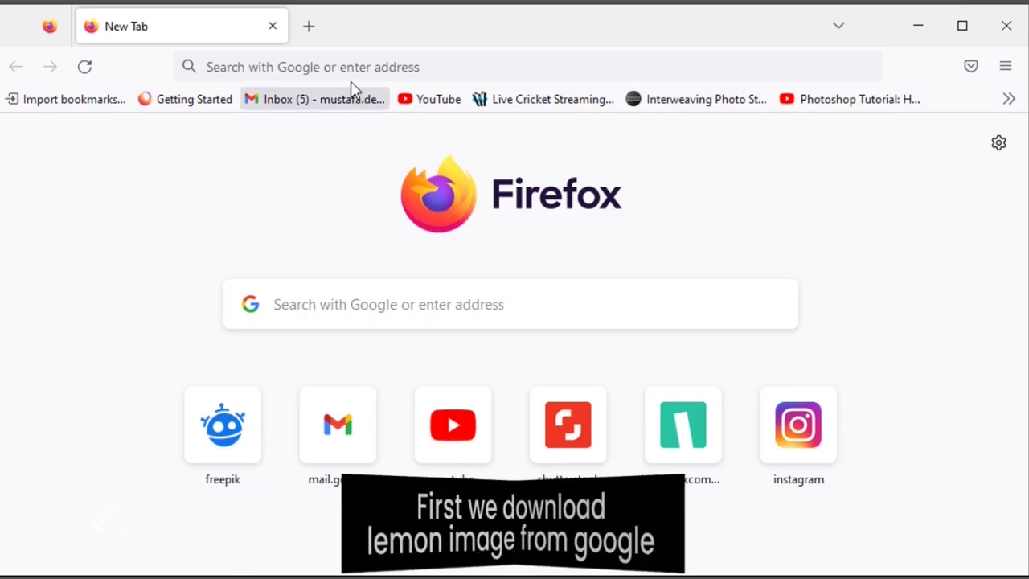
# Step: Search Google Images for 'fresh lemon clipart'
pyautogui.click(350, 69)
pyautogui.write('fresh ')
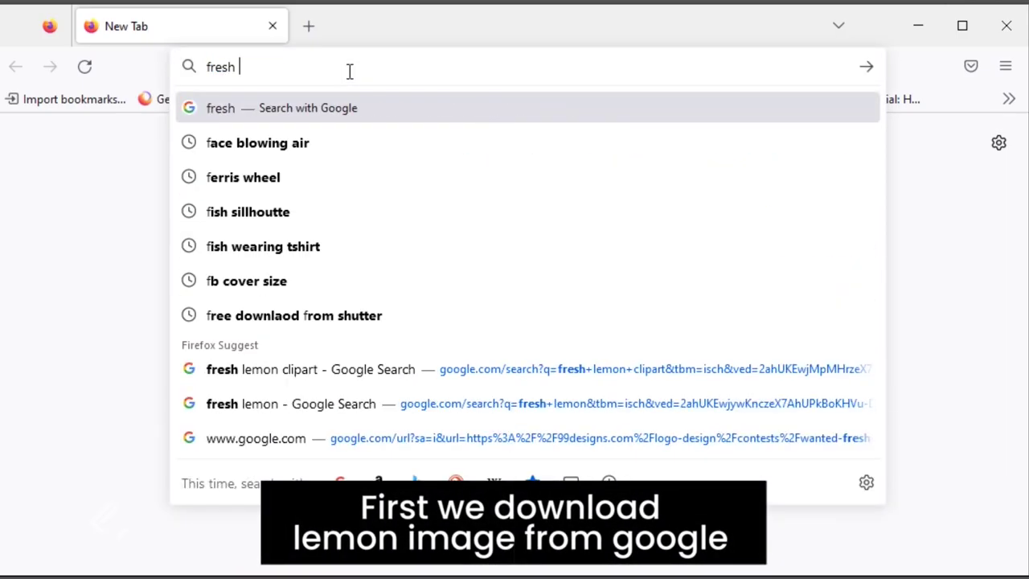
pyautogui.write('lemon clipart')
pyautogui.press('Return')
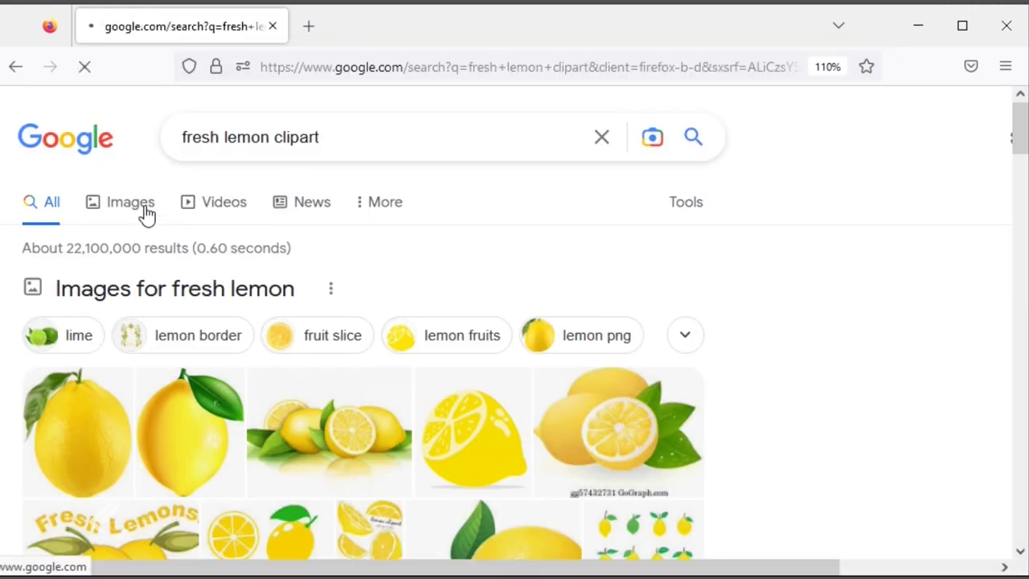
pyautogui.click(147, 211)
# Step: Open the lemon-with-one-leaf result and copy the picture
pyautogui.rightClick(313, 421)
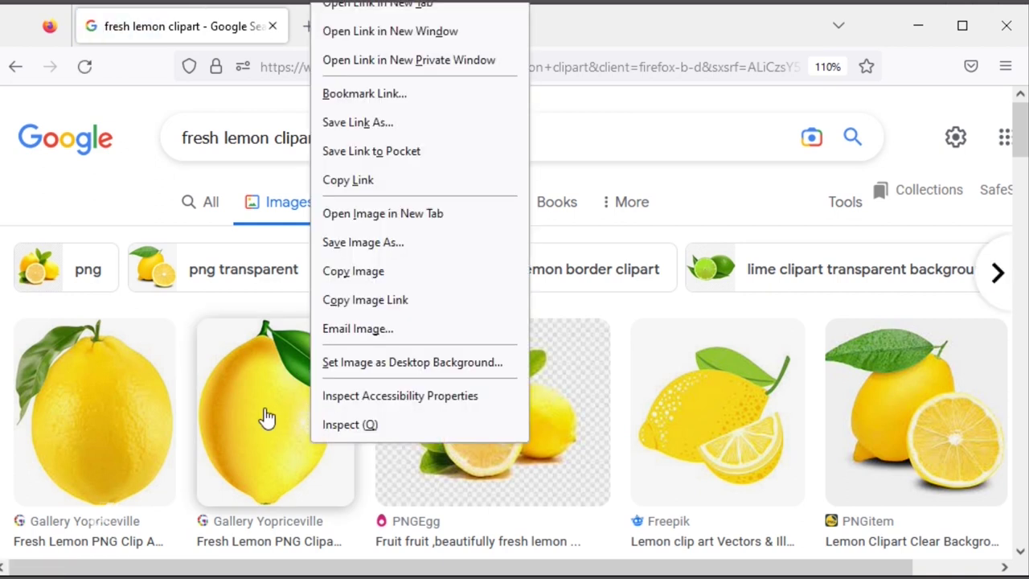
pyautogui.click(268, 417)
pyautogui.rightClick(745, 283)
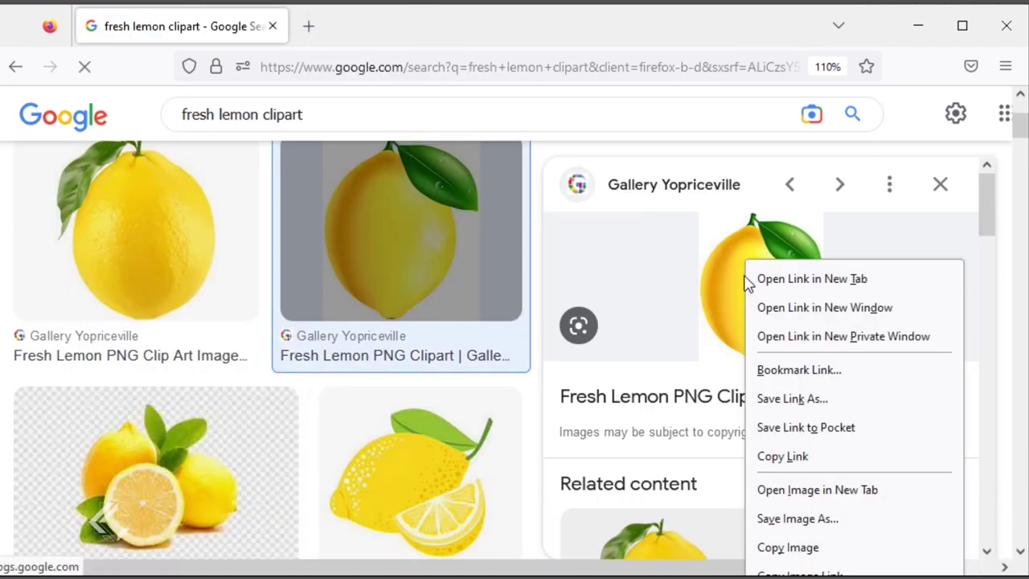
pyautogui.click(791, 547)
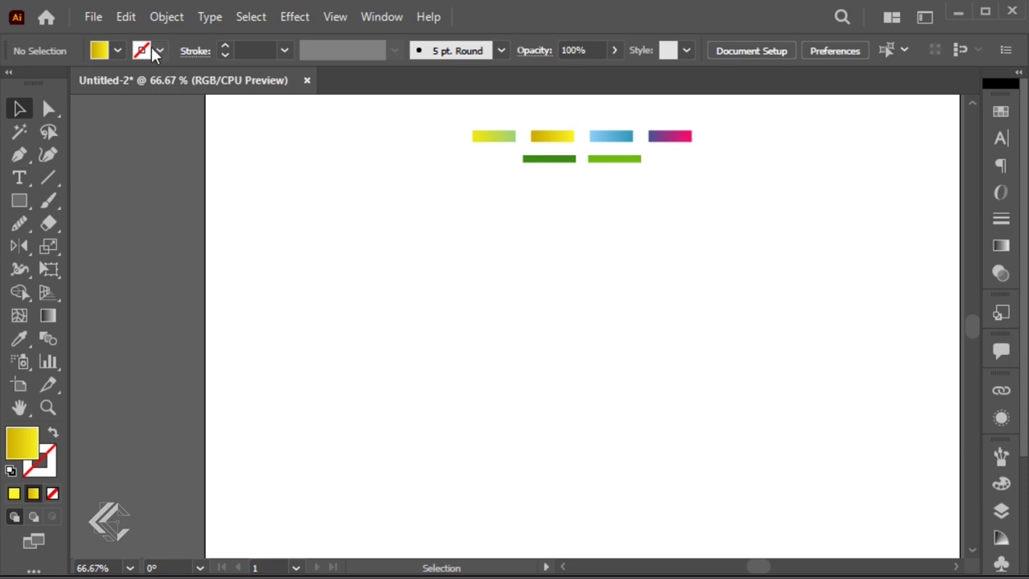
pyautogui.click(126, 17)
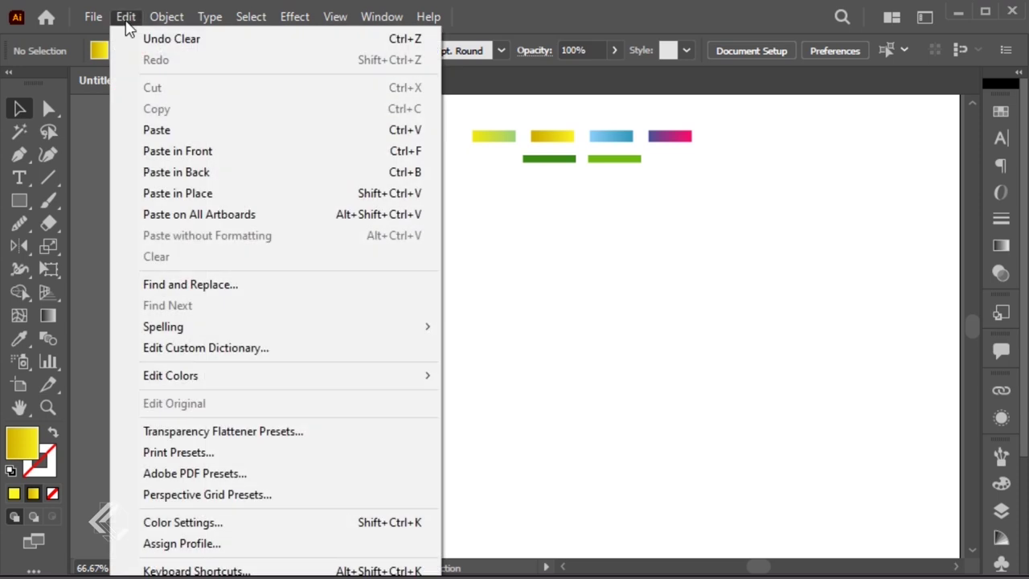
# Step: Paste the lemon picture in front and scale it up below the colour swatches
pyautogui.click(193, 132)
pyautogui.moveTo(524, 343); pyautogui.dragTo(647, 396)
pyautogui.moveTo(754, 258); pyautogui.dragTo(765, 236)
pyautogui.moveTo(719, 361); pyautogui.dragTo(677, 343)
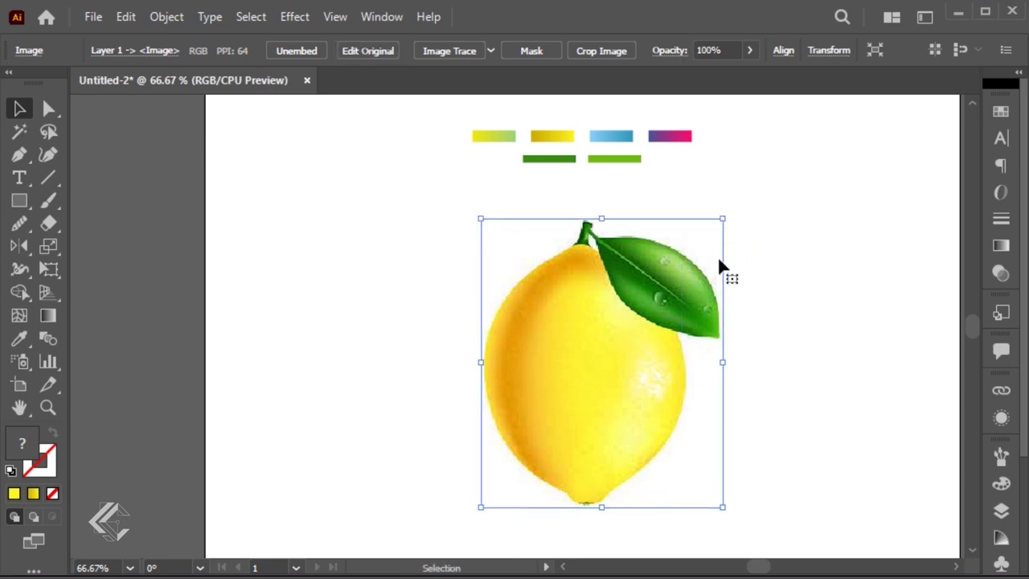
pyautogui.moveTo(722, 218); pyautogui.dragTo(740, 201)
pyautogui.click(786, 228)
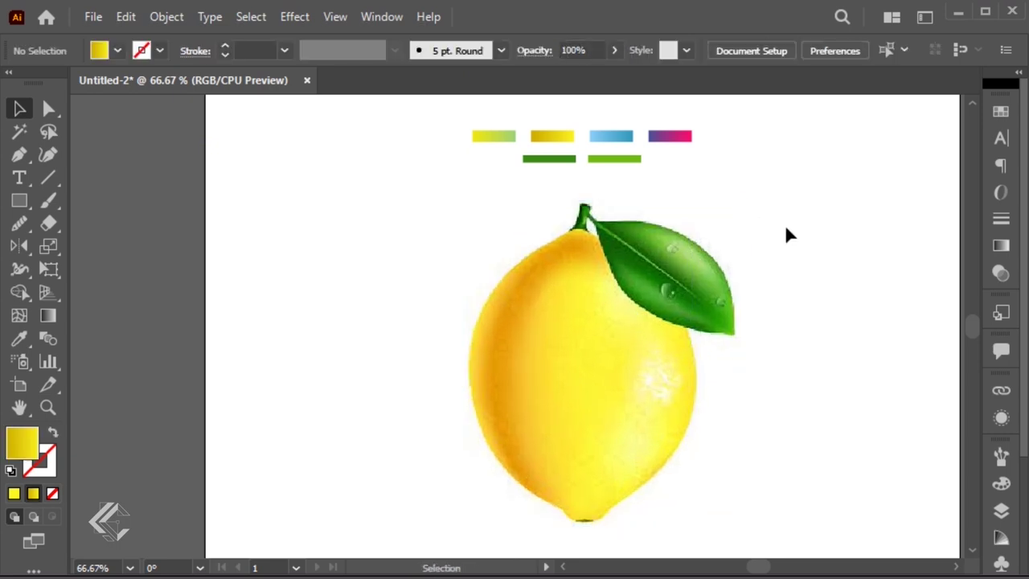
pyautogui.press('p')
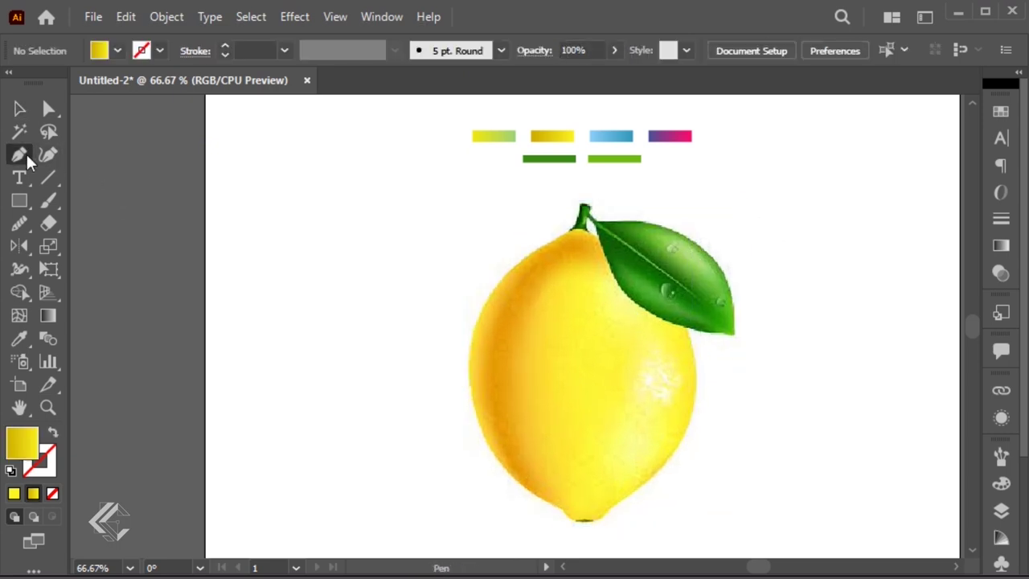
# Step: Trace the lemon's left half as a closed path from stem to bottom tip
pyautogui.click(572, 231)
pyautogui.moveTo(541, 378)
pyautogui.mouseDown()
pyautogui.moveTo(544, 343)
pyautogui.moveTo(485, 300)
pyautogui.moveTo(438, 366)
pyautogui.mouseUp()
pyautogui.click(525, 447)
pyautogui.press('a')
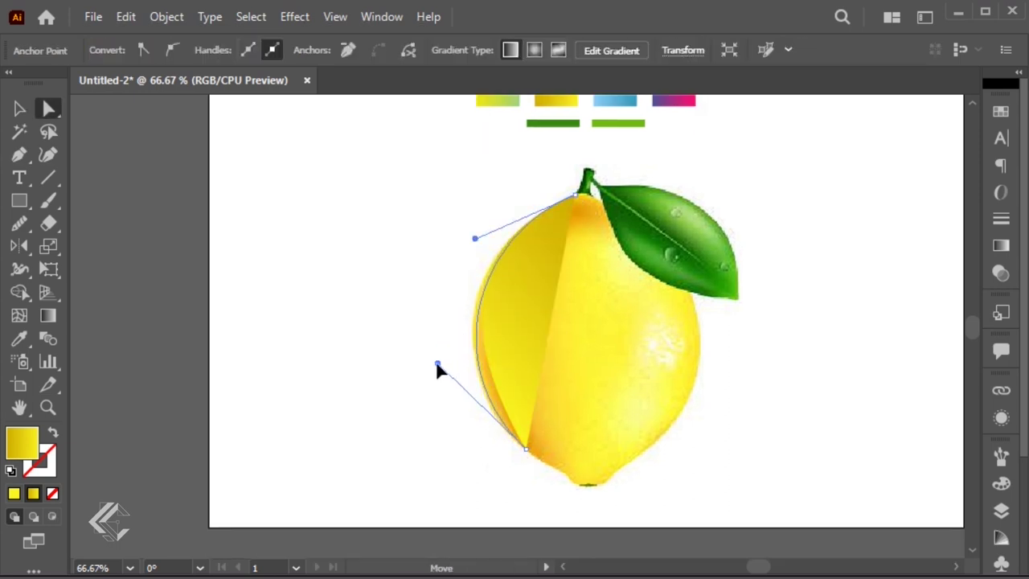
pyautogui.moveTo(476, 238); pyautogui.dragTo(469, 233)
pyautogui.press('p')
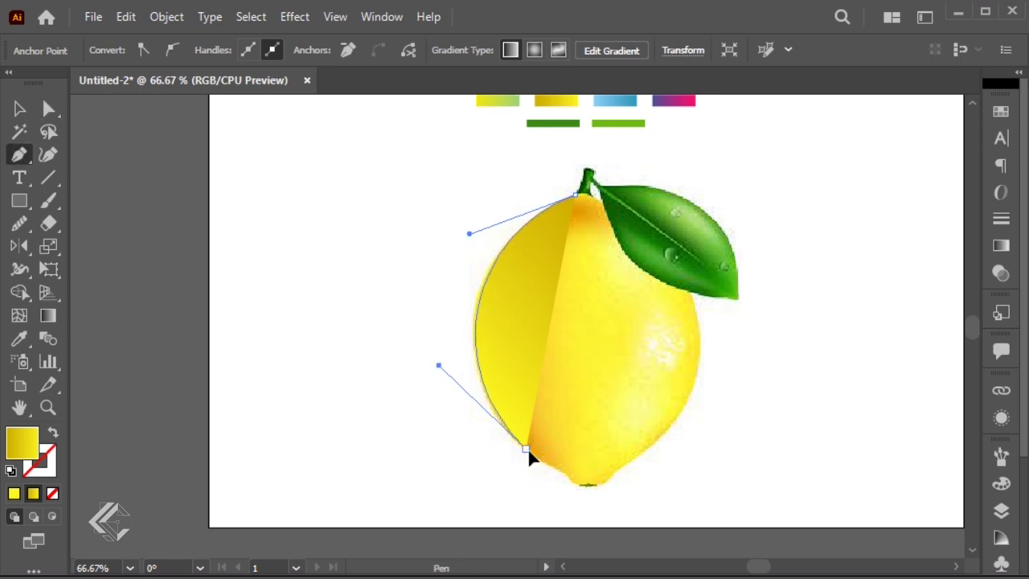
pyautogui.click(526, 449)
pyautogui.moveTo(565, 473); pyautogui.dragTo(569, 480)
pyautogui.click(567, 478)
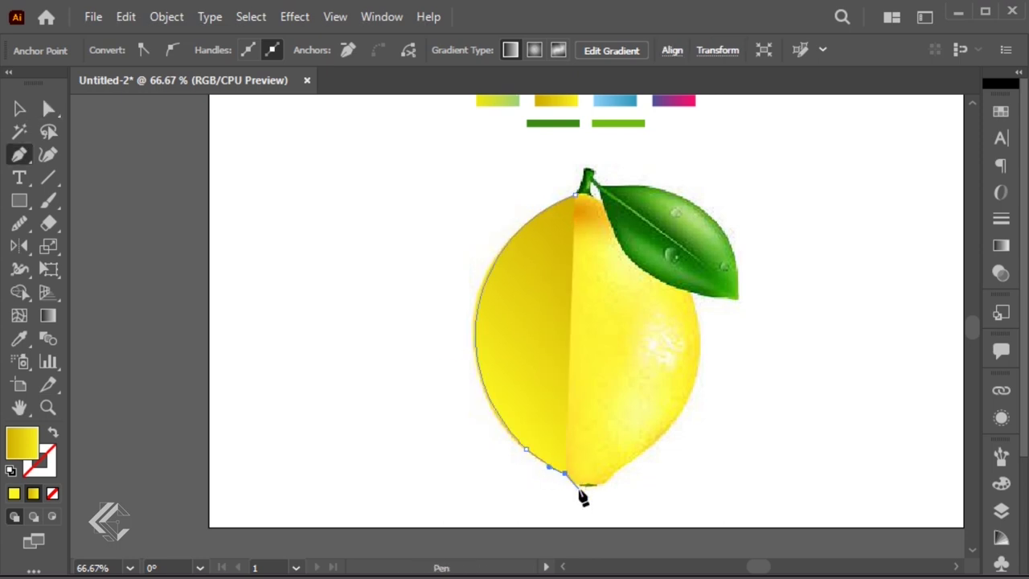
pyautogui.click(586, 490)
pyautogui.click(576, 195)
# Step: Fill the half shape with the leaf's dark green and adjust its stem anchor
pyautogui.press('i')
pyautogui.click(674, 234)
pyautogui.press('a')
pyautogui.click(482, 509)
pyautogui.press('v')
pyautogui.press('a')
pyautogui.click(583, 192)
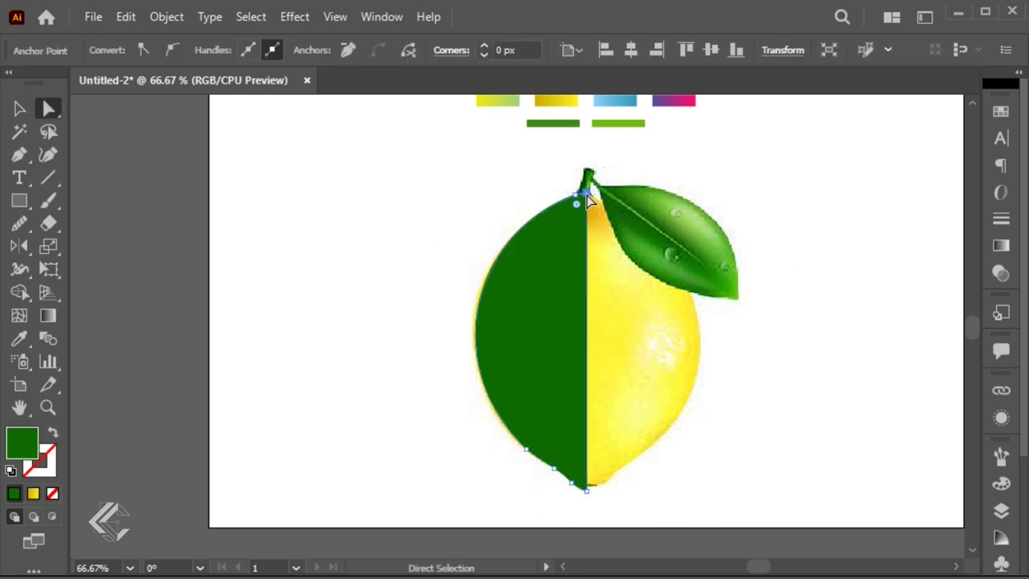
# Step: Move the lemon picture to the right and duplicate the green half beside it
pyautogui.press('v')
pyautogui.hotkey('ctrl', 'shift', 'a')
pyautogui.click(675, 340)
pyautogui.moveTo(623, 366); pyautogui.dragTo(810, 372)
pyautogui.moveTo(530, 345)
pyautogui.mouseDown()
pyautogui.moveTo(386, 341)
pyautogui.moveTo(523, 342)
pyautogui.mouseUp()
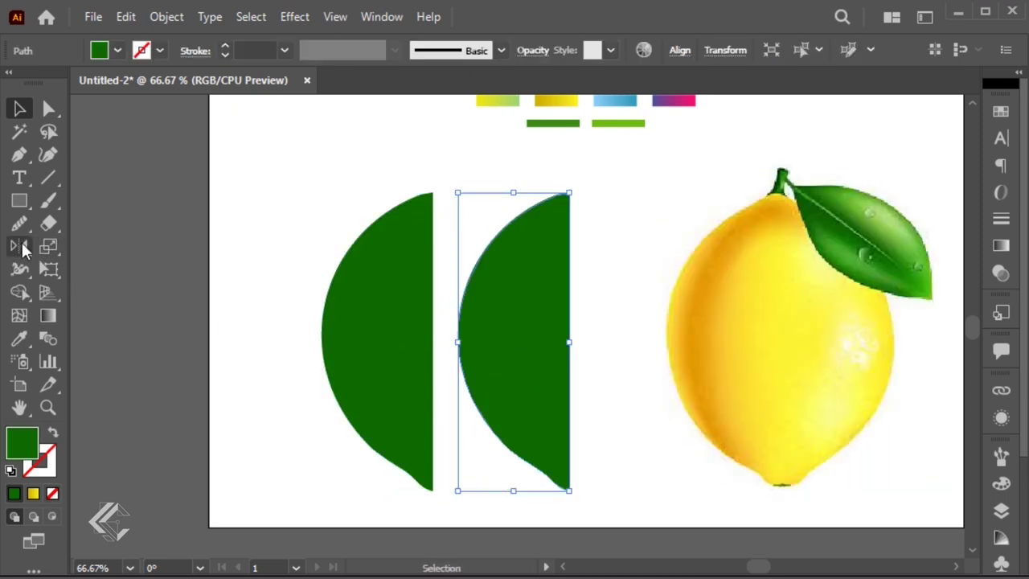
# Step: Reflect the copied half vertically and slide it against the original half
pyautogui.click(21, 248)
pyautogui.doubleClick(20, 247)
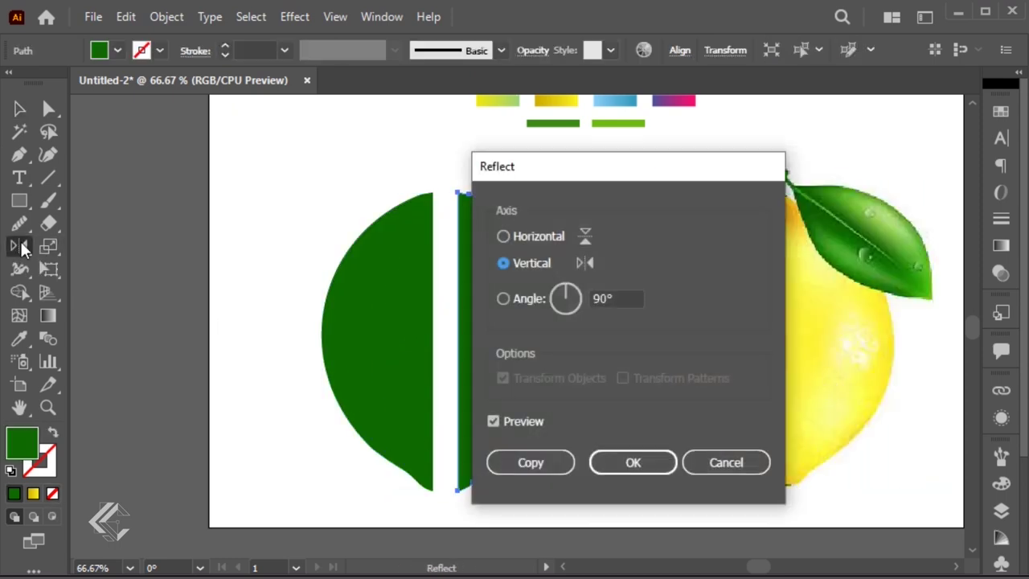
pyautogui.click(592, 464)
pyautogui.hotkey('ctrl', 'shift', 'a')
pyautogui.moveTo(514, 291); pyautogui.dragTo(487, 293)
pyautogui.moveTo(526, 209); pyautogui.dragTo(428, 301)
# Step: Unite both halves into one green lemon shape and frame it in view
pyautogui.scroll(-3, 1005, 511)
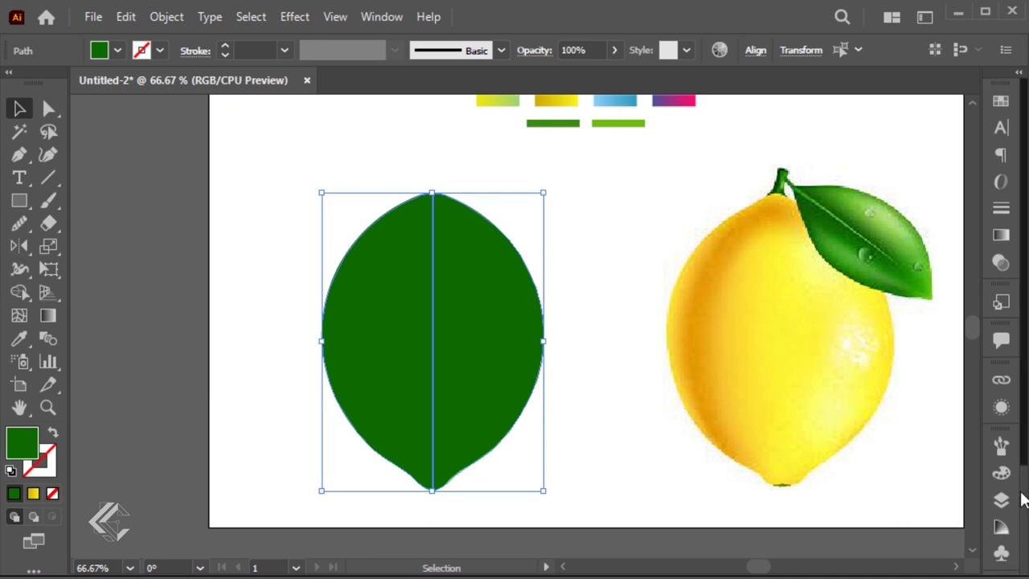
pyautogui.click(1001, 517)
pyautogui.click(778, 498)
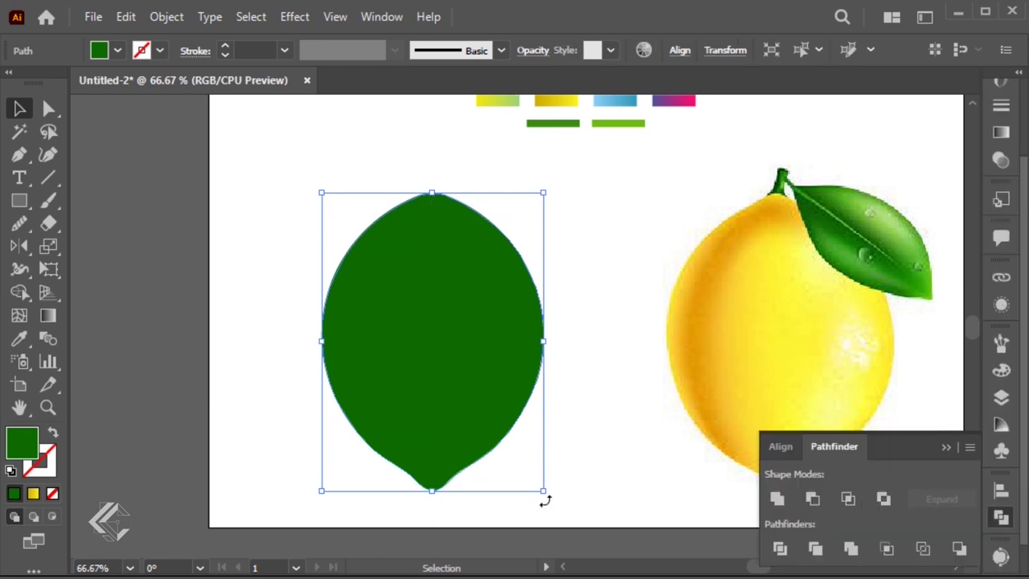
pyautogui.press('a')
pyautogui.hotkey('ctrl', 'shift', 'a')
pyautogui.hotkey('ctrl', '-')
pyautogui.press('v')
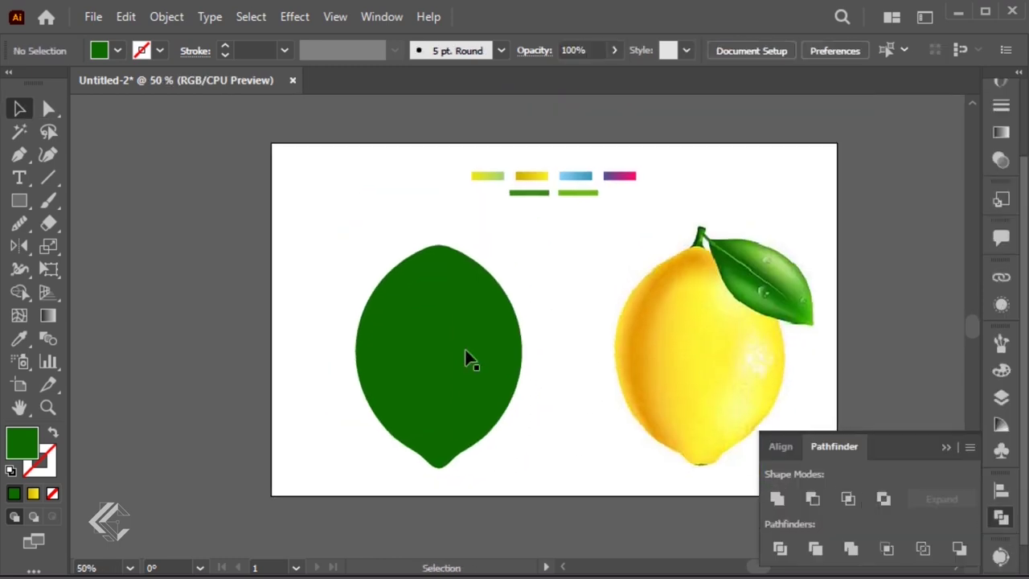
pyautogui.press('z')
pyautogui.moveTo(282, 150); pyautogui.dragTo(650, 301)
# Step: Nudge the green lemon shape slightly higher on the artboard
pyautogui.press('v')
pyautogui.click(947, 446)
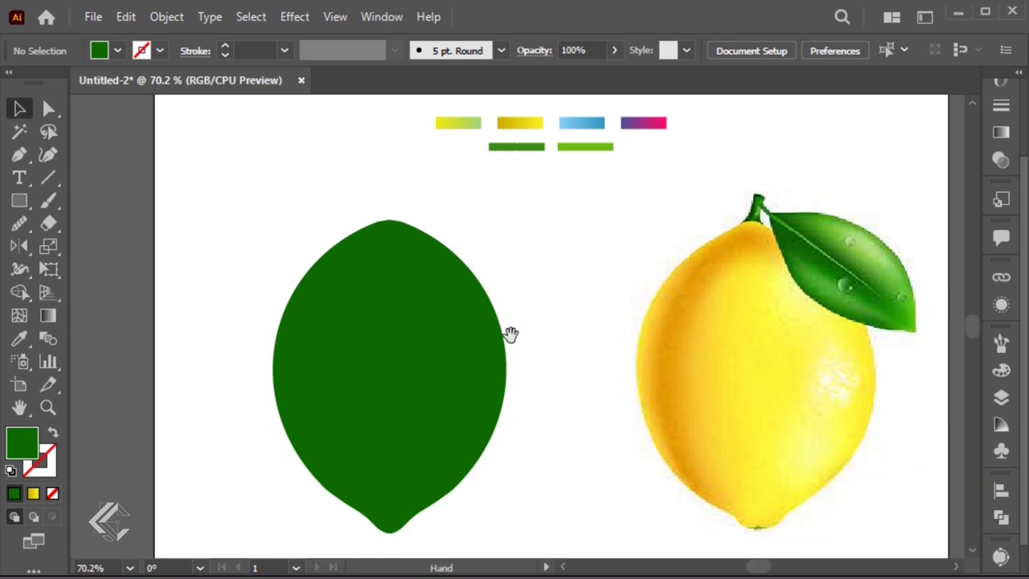
pyautogui.moveTo(510, 335); pyautogui.dragTo(511, 344)
pyautogui.moveTo(414, 361); pyautogui.dragTo(414, 343)
pyautogui.click(505, 289)
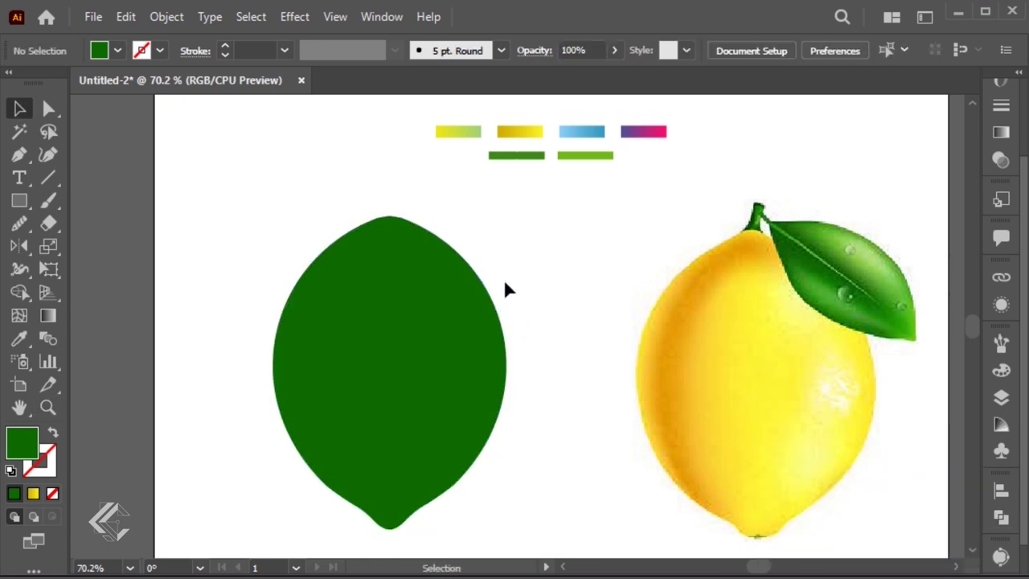
# Step: Draw the first S-shaped wave across the lemon's top with a yellow stroke
pyautogui.press('p')
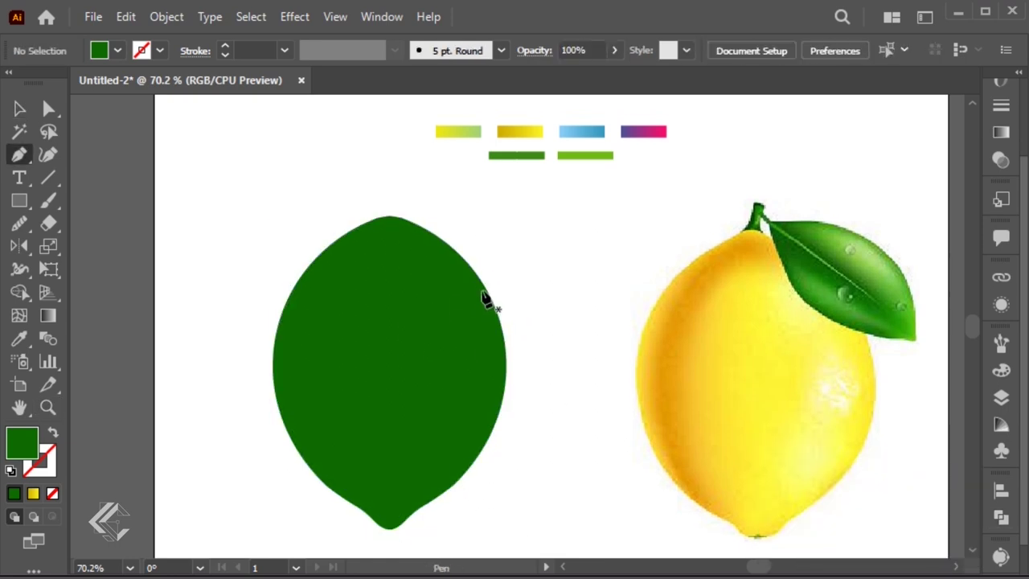
pyautogui.click(430, 216)
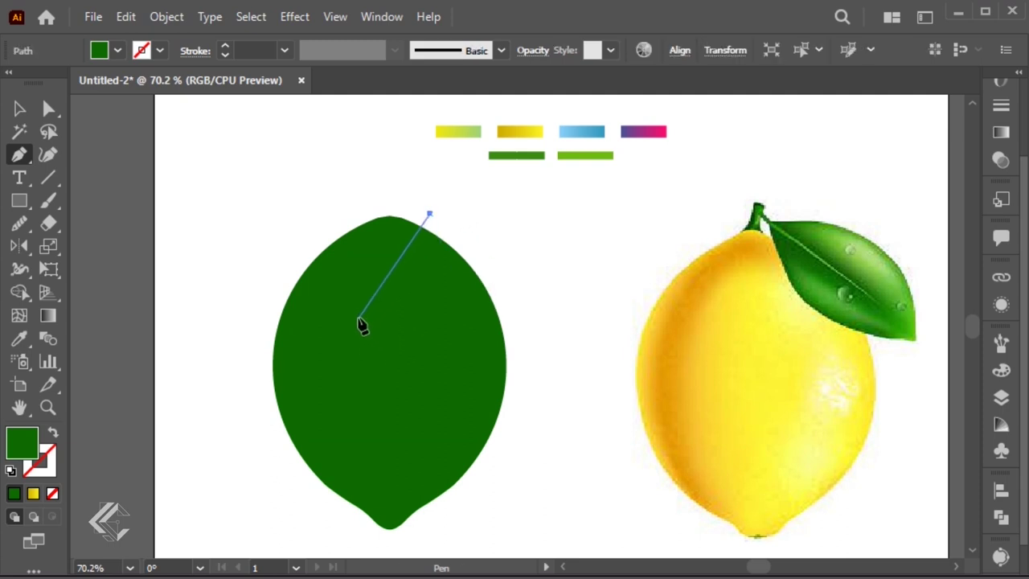
pyautogui.moveTo(351, 308); pyautogui.dragTo(247, 299)
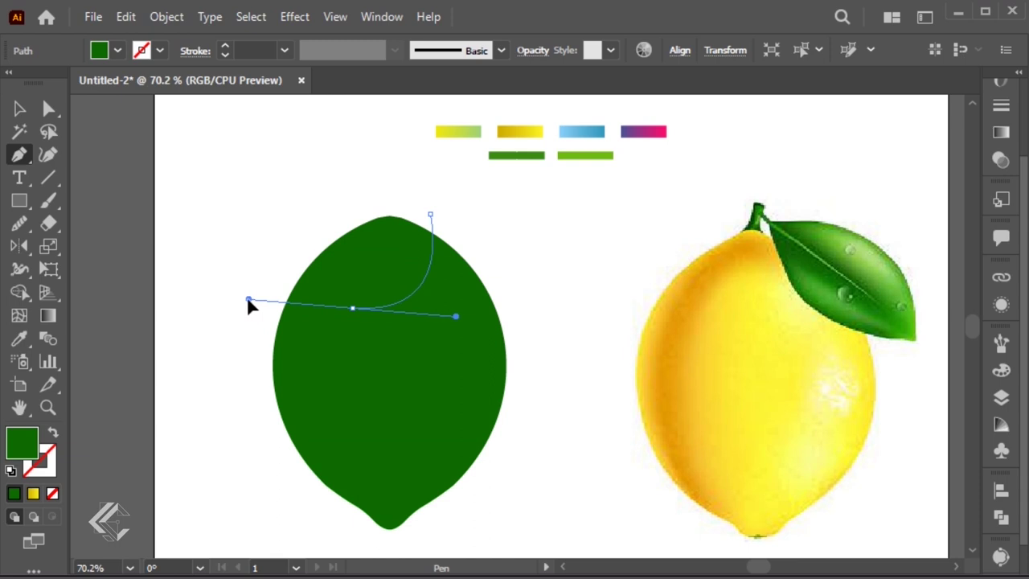
pyautogui.click(271, 398)
pyautogui.press('v')
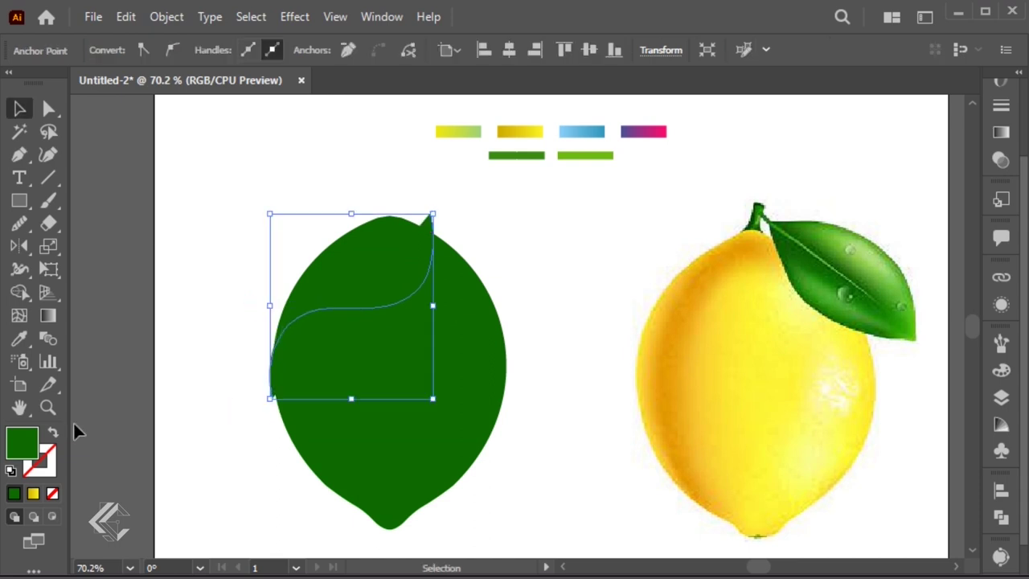
pyautogui.click(58, 433)
pyautogui.press('c')
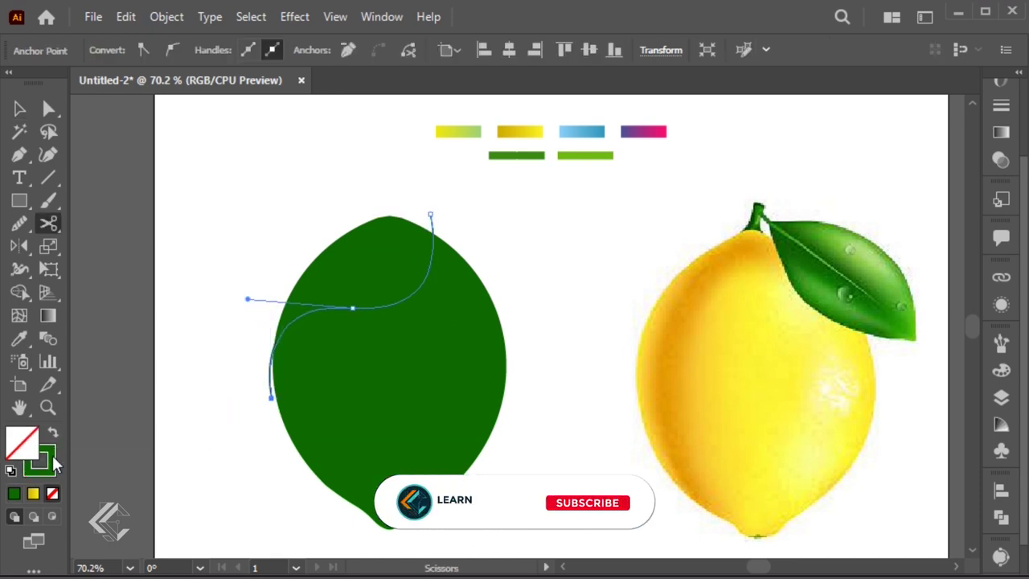
pyautogui.press('v')
pyautogui.press('i')
pyautogui.click(689, 298)
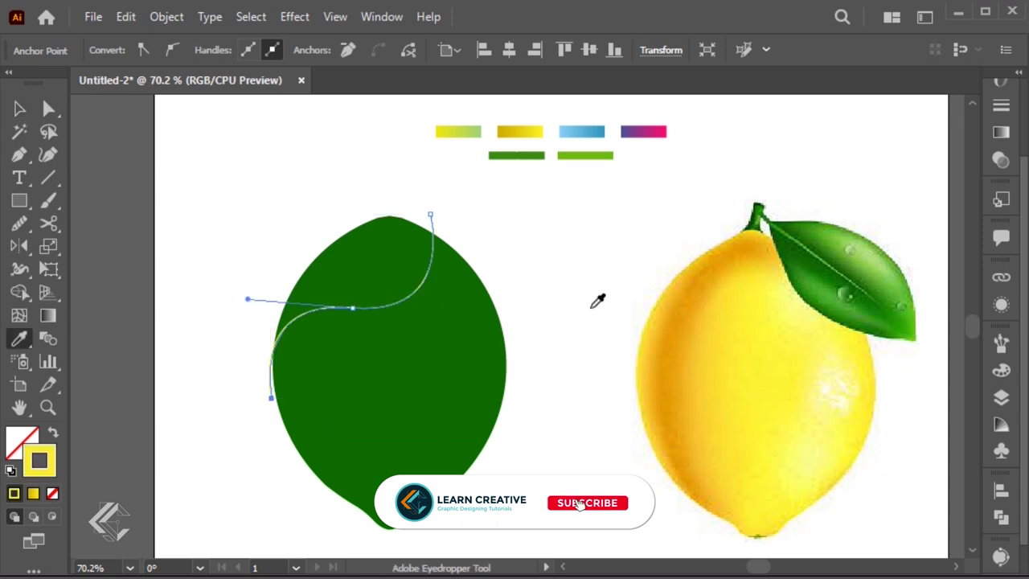
pyautogui.press('v')
pyautogui.click(557, 293)
# Step: Draw a second wave through the lemon's middle and smooth its handle
pyautogui.press('p')
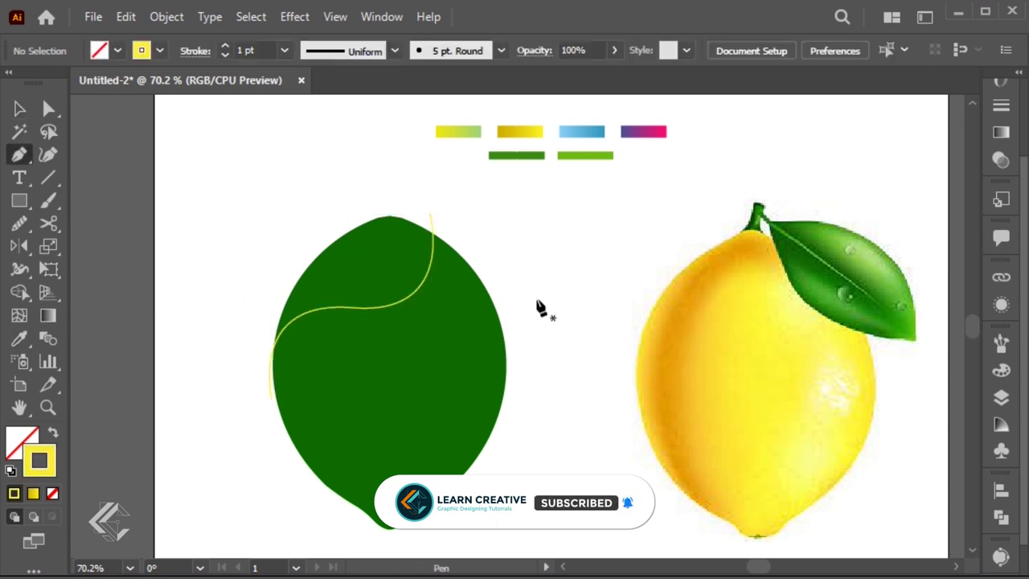
pyautogui.click(488, 279)
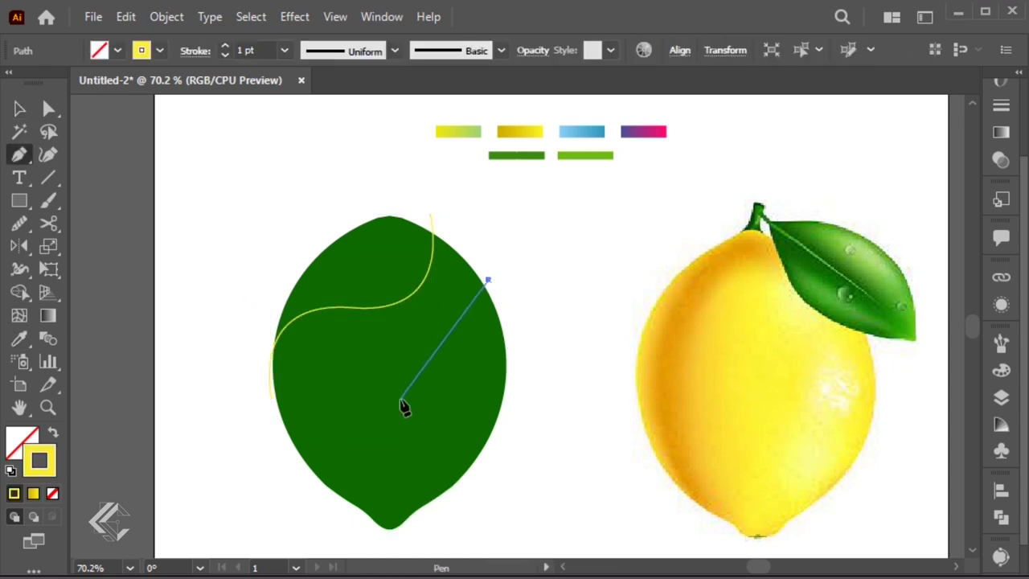
pyautogui.moveTo(395, 390); pyautogui.dragTo(270, 373)
pyautogui.click(309, 475)
pyautogui.press('a')
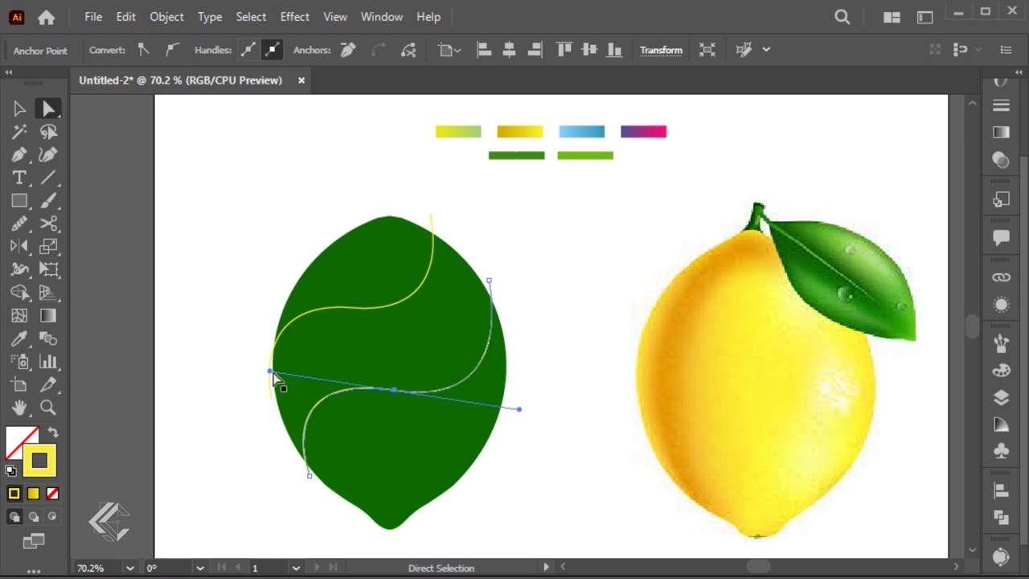
pyautogui.moveTo(270, 371); pyautogui.dragTo(274, 392)
pyautogui.press('v')
pyautogui.click(560, 394)
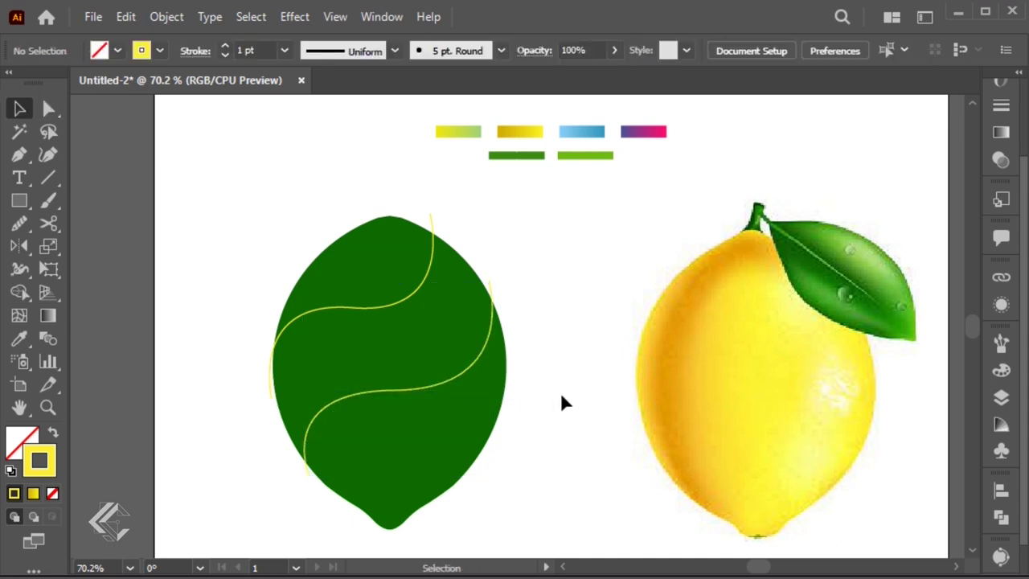
# Step: Draw a third wave from the lemon's right edge to its bottom and refine its curve
pyautogui.press('p')
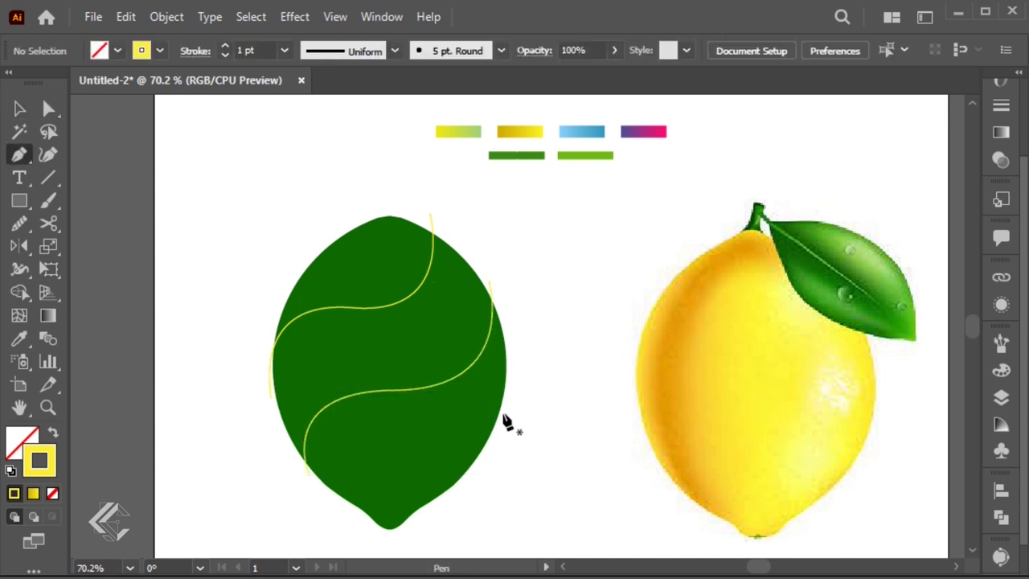
pyautogui.click(502, 413)
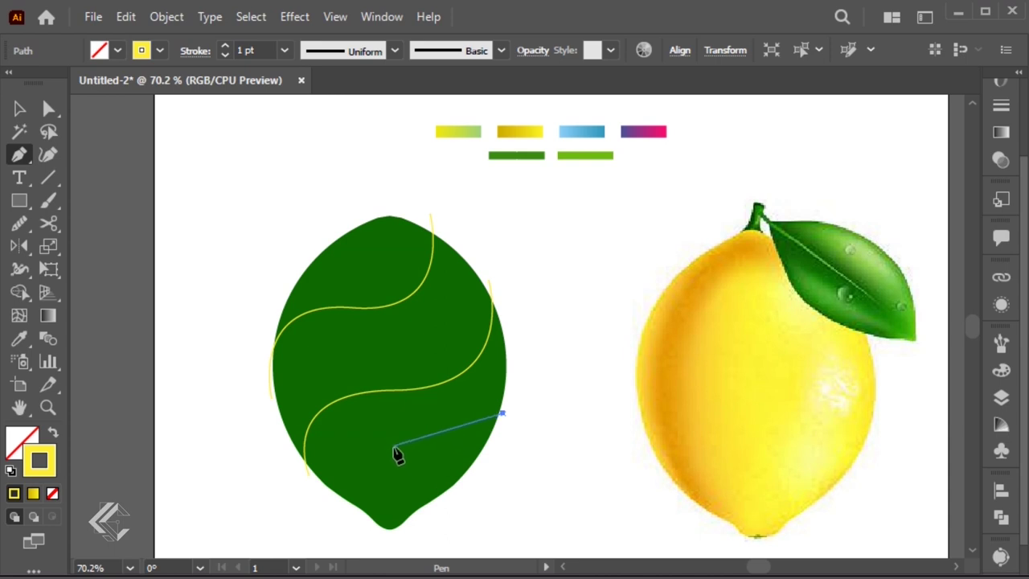
pyautogui.moveTo(328, 422); pyautogui.dragTo(330, 423)
pyautogui.click(351, 524)
pyautogui.press('a')
pyautogui.moveTo(393, 450); pyautogui.dragTo(397, 463)
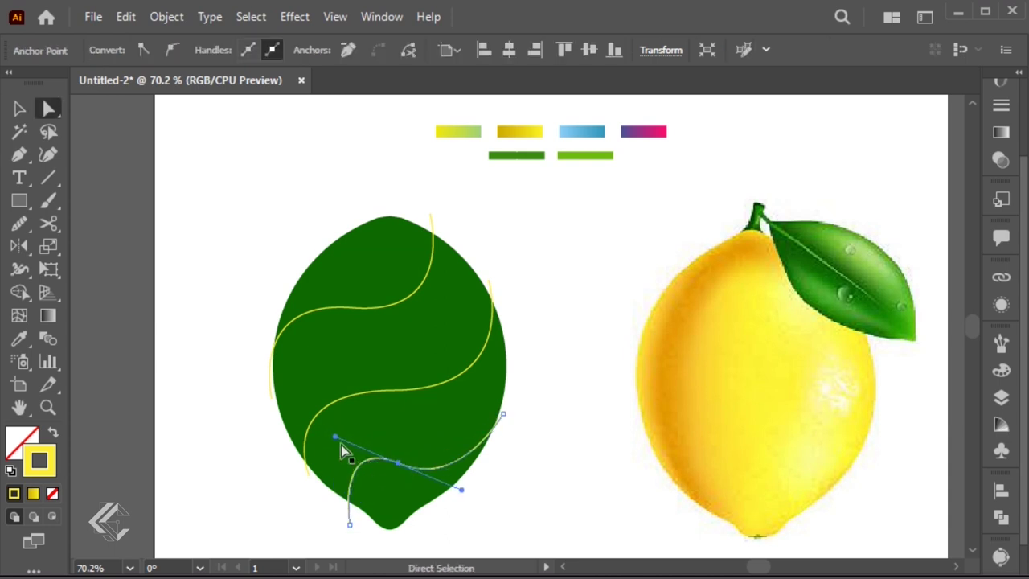
pyautogui.moveTo(337, 437); pyautogui.dragTo(352, 455)
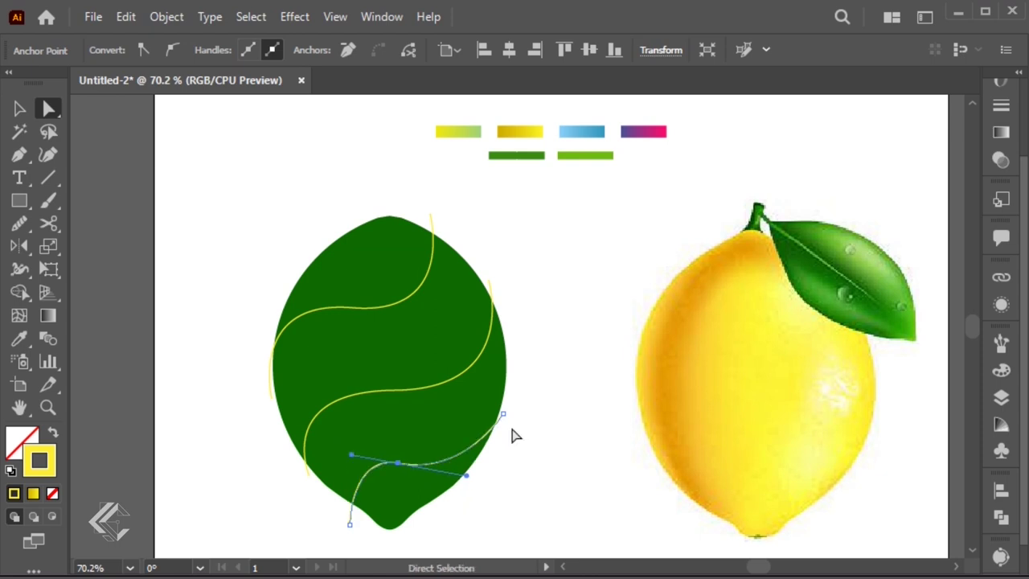
pyautogui.moveTo(503, 415); pyautogui.dragTo(505, 410)
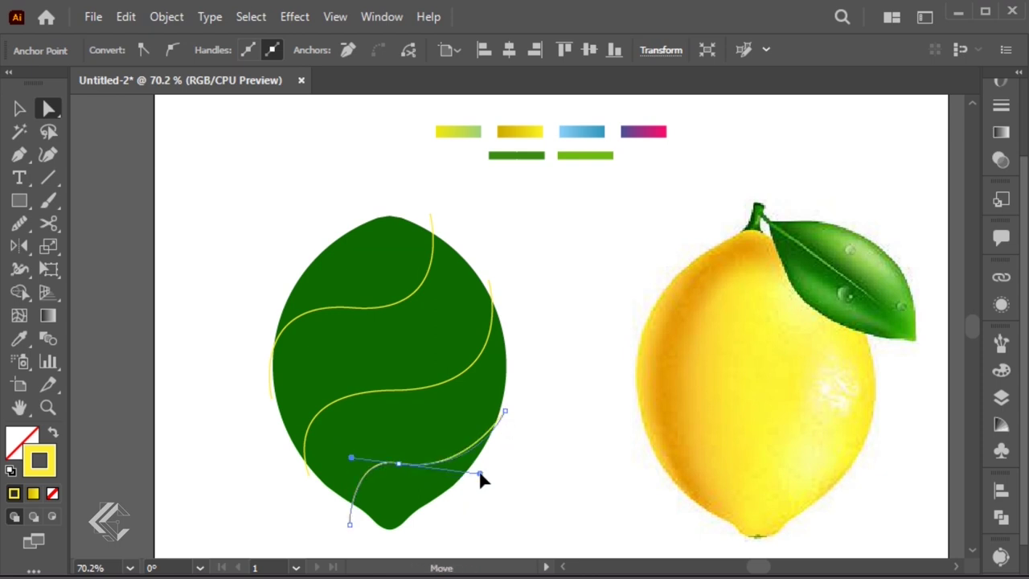
# Step: Select the green lemon together with all three wave lines
pyautogui.keyDown('ctrl'); pyautogui.click(435, 494); pyautogui.keyUp('ctrl')
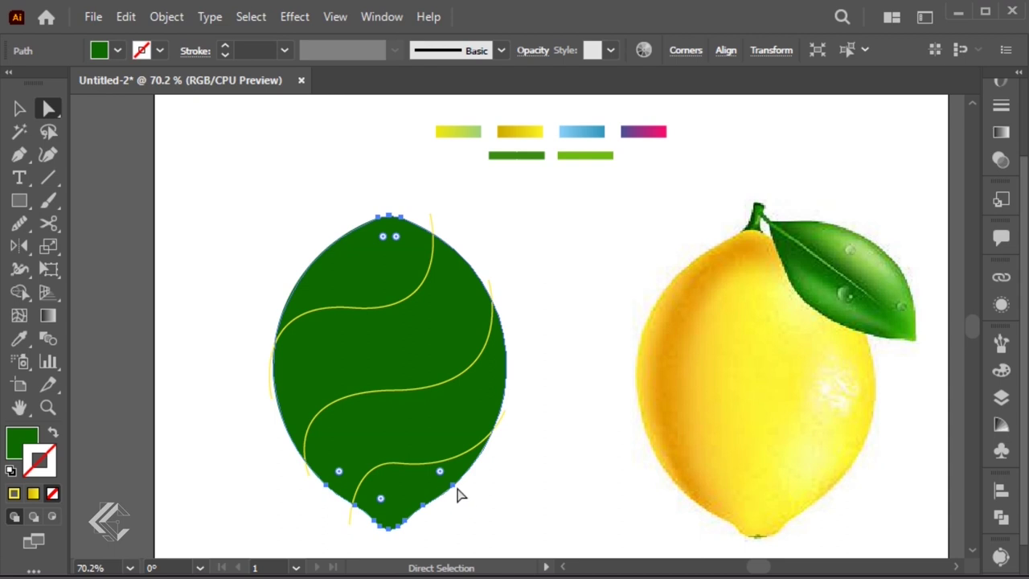
pyautogui.press('v')
pyautogui.click(531, 471)
pyautogui.moveTo(521, 500); pyautogui.dragTo(328, 239)
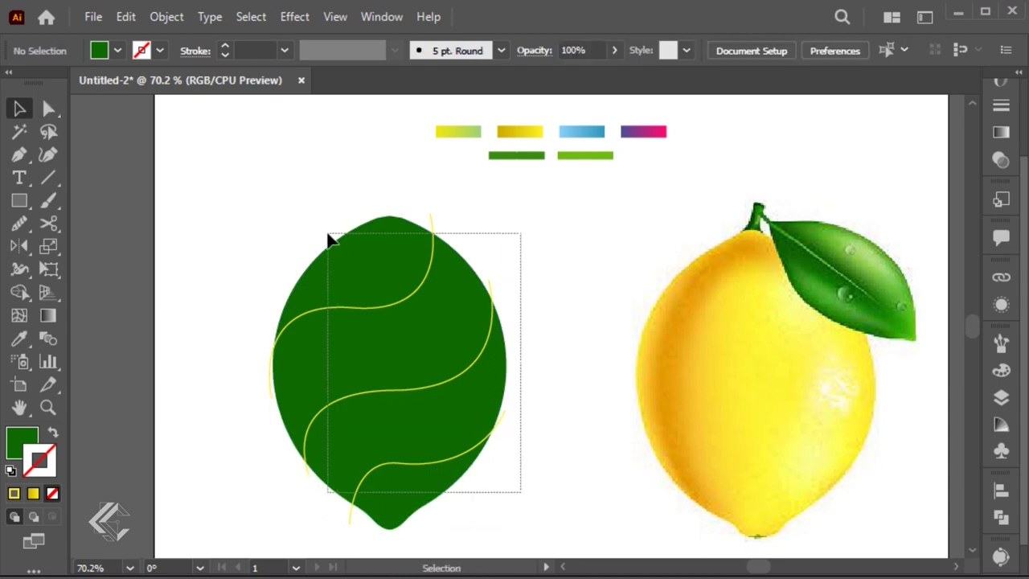
# Step: Divide the lemon along the three waves with Pathfinder and ungroup the four bands
pyautogui.click(1004, 515)
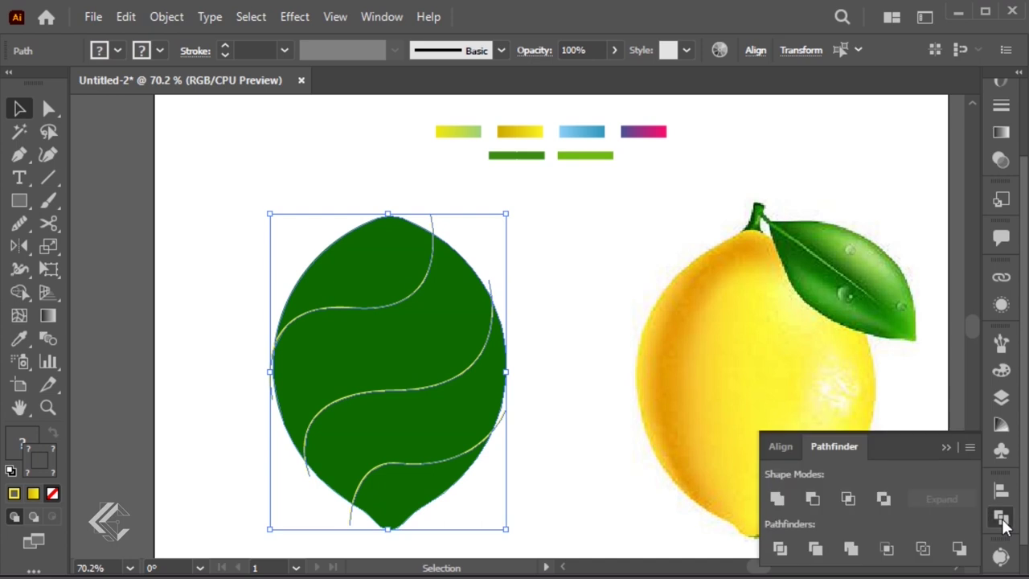
pyautogui.click(780, 550)
pyautogui.click(944, 448)
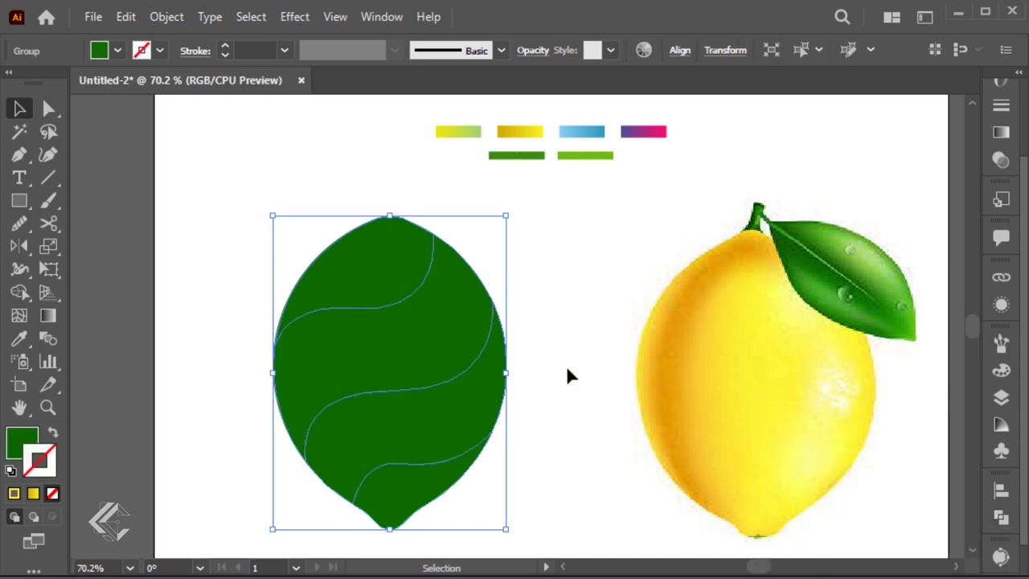
pyautogui.rightClick(439, 283)
pyautogui.click(510, 449)
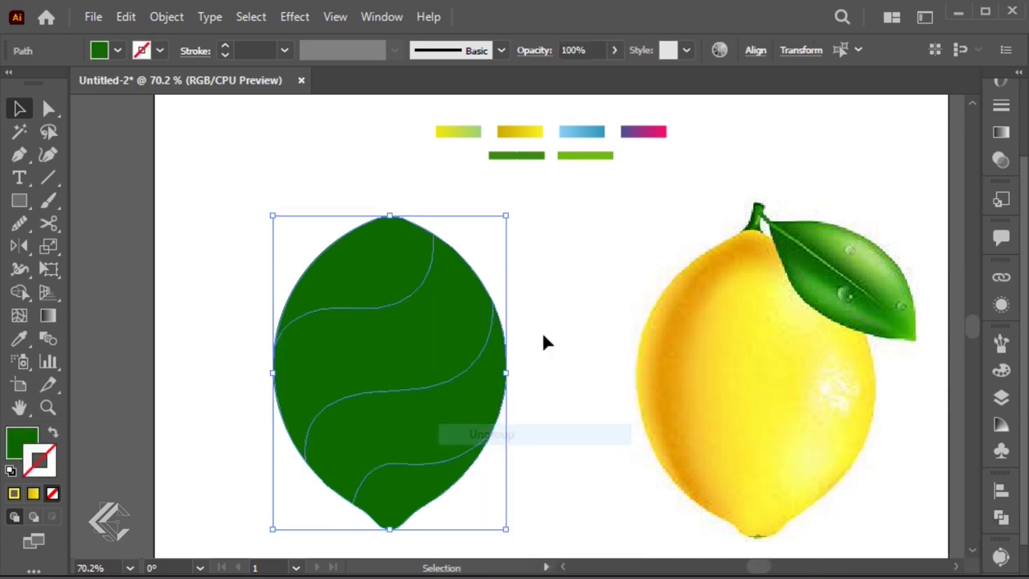
pyautogui.click(542, 341)
pyautogui.moveTo(388, 276)
pyautogui.mouseDown()
pyautogui.moveTo(375, 237)
pyautogui.moveTo(389, 276)
pyautogui.mouseUp()
pyautogui.click(473, 265)
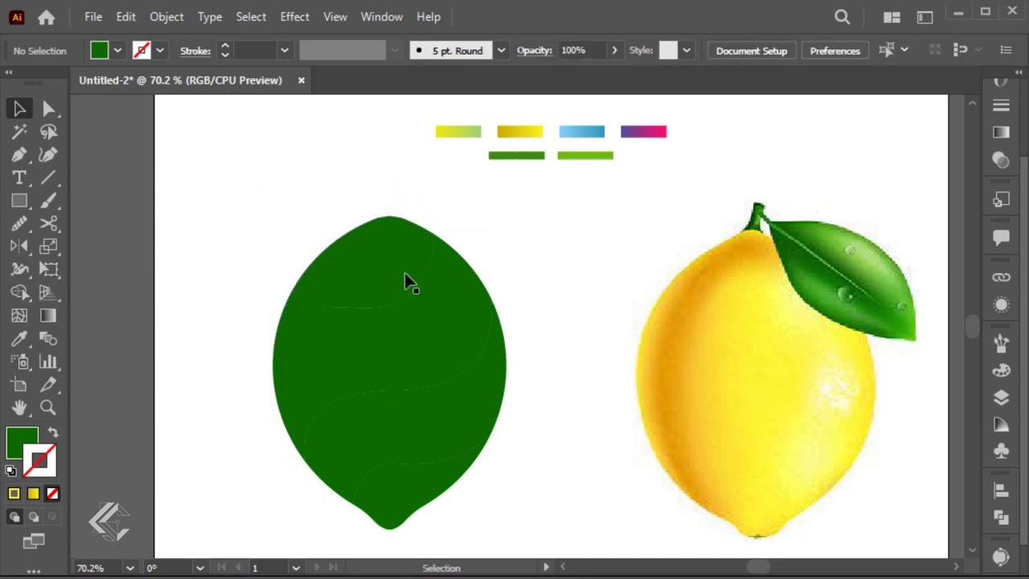
# Step: Fill the top band with the lime-yellow gradient, angled diagonally
pyautogui.click(404, 273)
pyautogui.press('i')
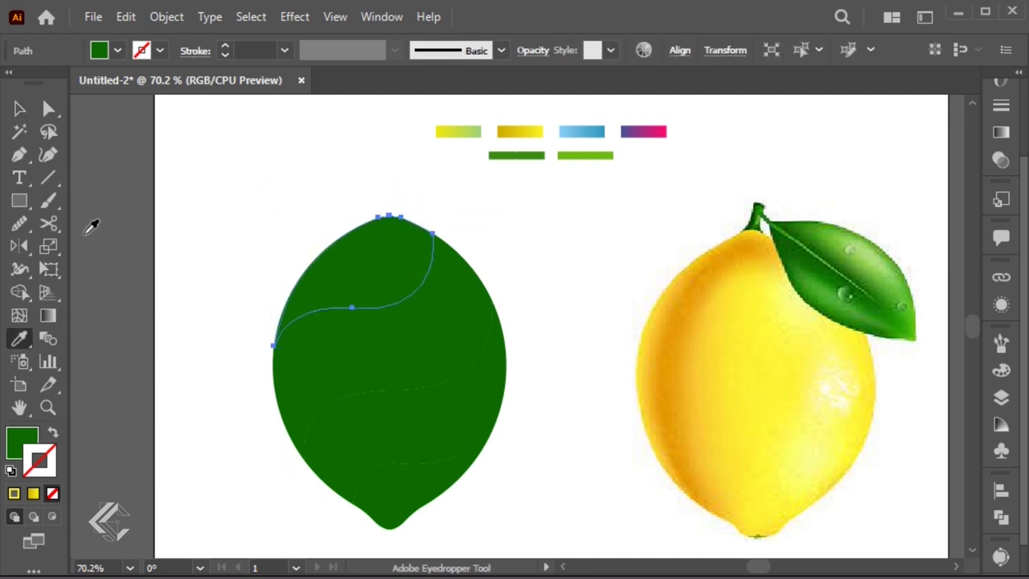
pyautogui.click(439, 135)
pyautogui.press('v')
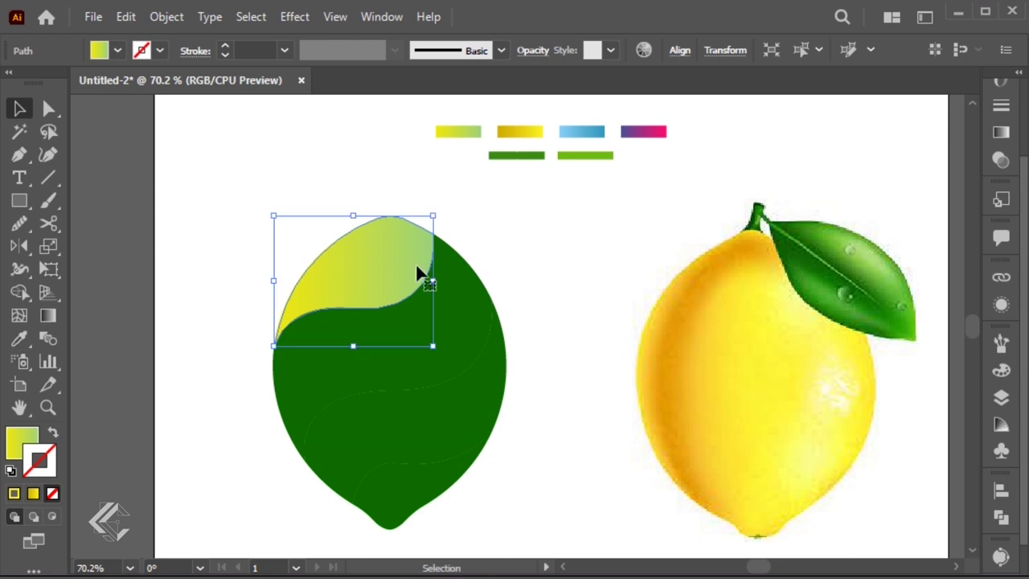
pyautogui.press('g')
pyautogui.moveTo(295, 340); pyautogui.dragTo(420, 220)
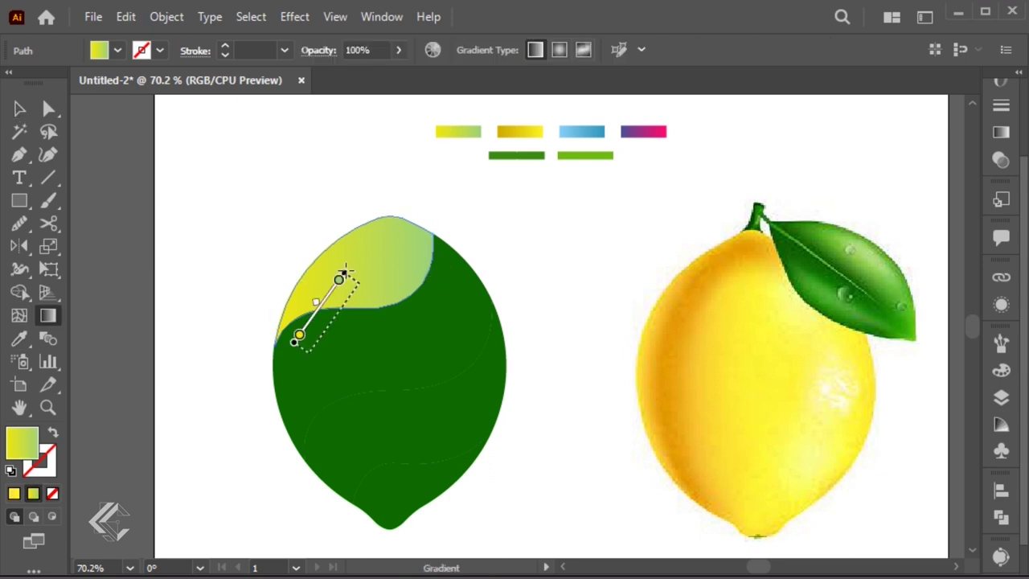
pyautogui.press('v')
# Step: Fill the second band with the golden yellow gradient, upper right to lower left
pyautogui.click(483, 301)
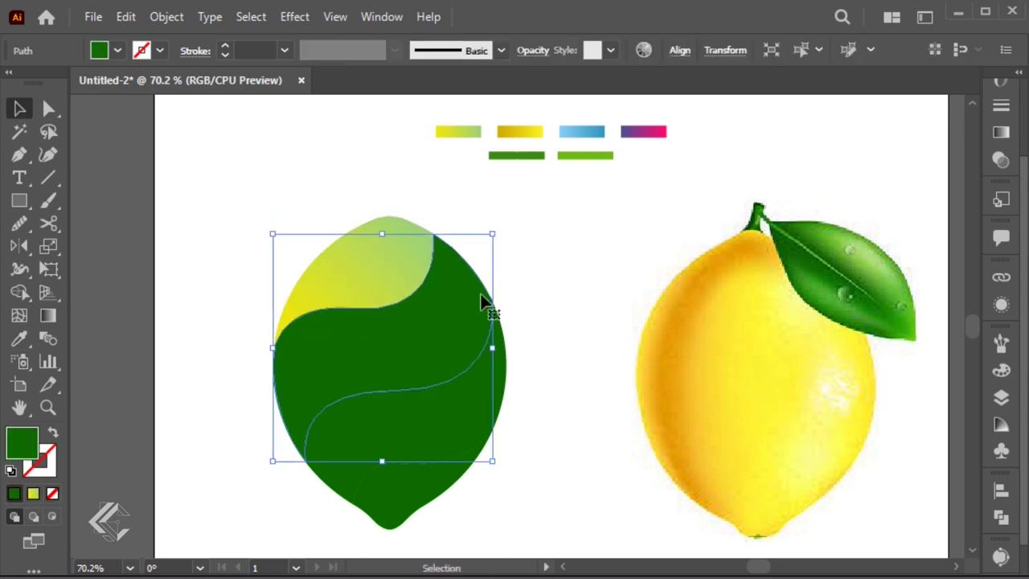
pyautogui.press('i')
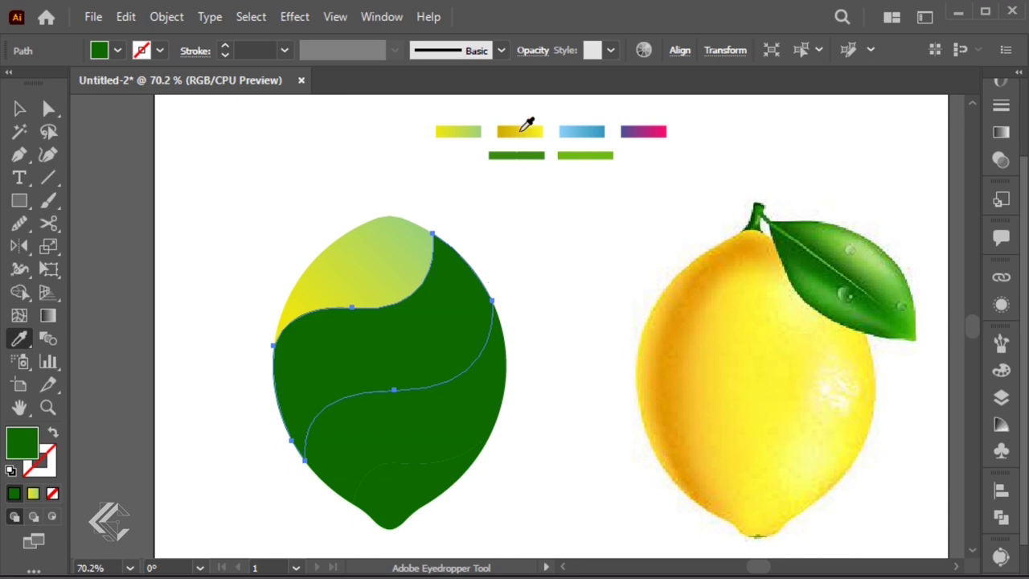
pyautogui.click(521, 129)
pyautogui.press('g')
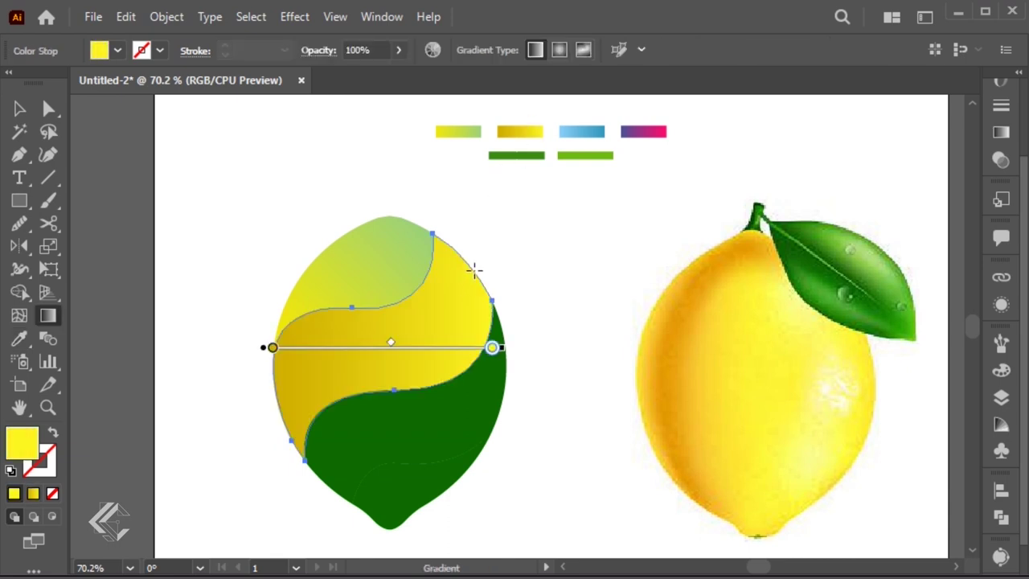
pyautogui.moveTo(468, 263); pyautogui.dragTo(301, 424)
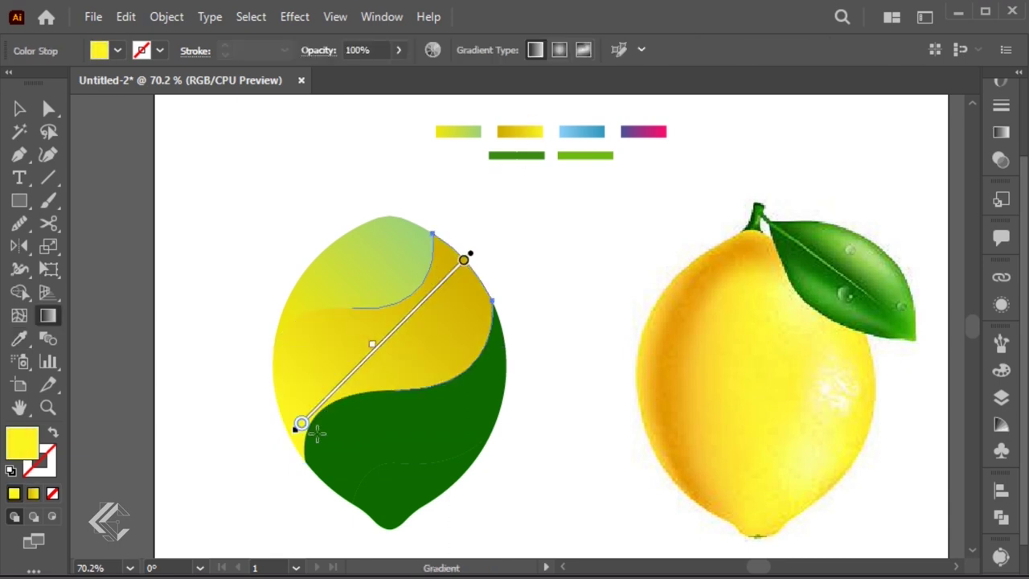
pyautogui.press('v')
pyautogui.click(556, 342)
# Step: Fill the third band with the blue gradient, running lower left to upper right
pyautogui.click(438, 424)
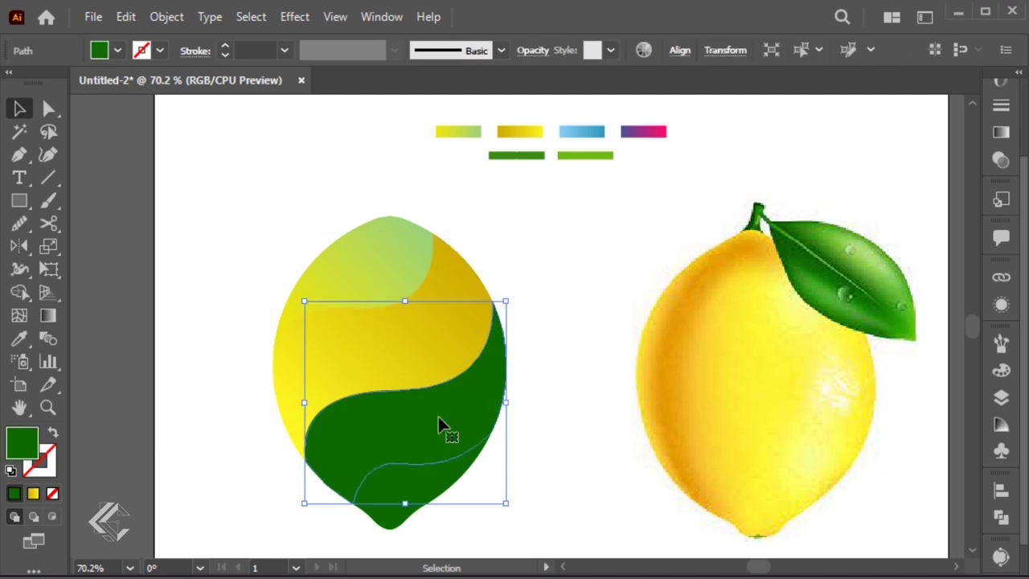
pyautogui.press('i')
pyautogui.click(572, 128)
pyautogui.press('g')
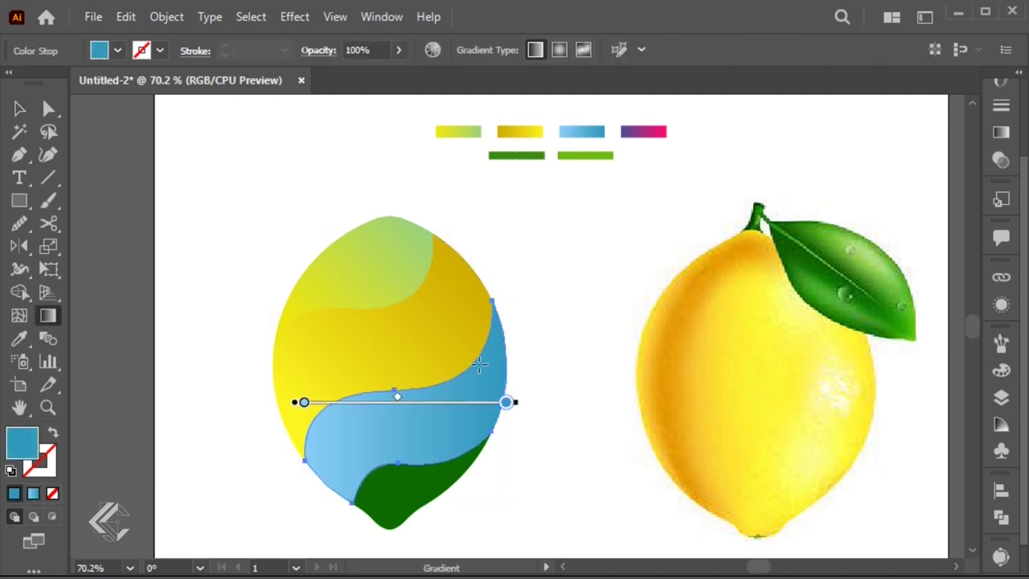
pyautogui.moveTo(489, 369); pyautogui.dragTo(354, 487)
pyautogui.press('v')
pyautogui.hotkey('ctrl', 'z')
pyautogui.press('g')
pyautogui.moveTo(358, 485); pyautogui.dragTo(494, 357)
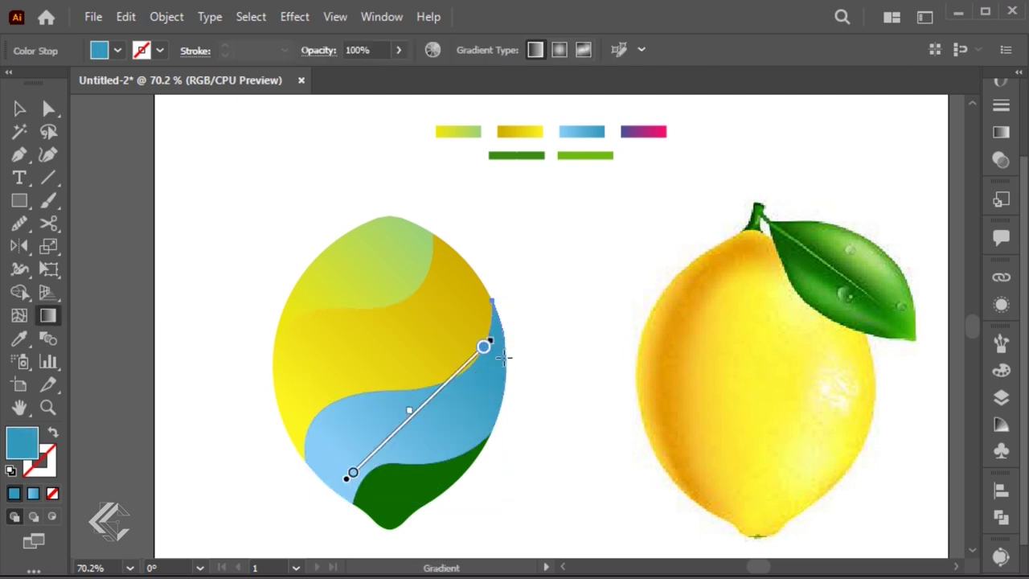
pyautogui.press('v')
# Step: Fill the bottom band with the purple-pink gradient, with pink at the tip
pyautogui.click(438, 491)
pyautogui.press('i')
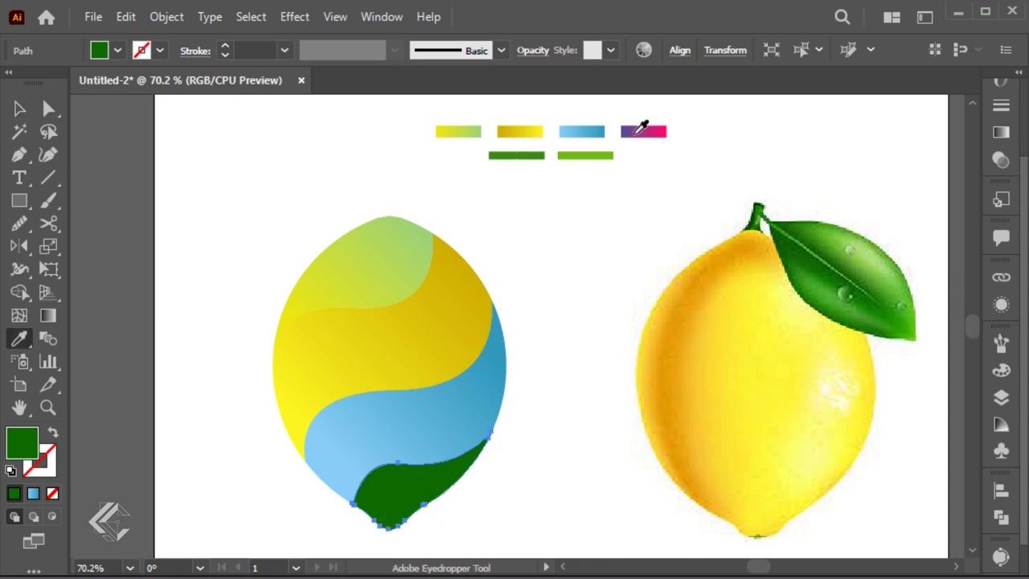
pyautogui.click(636, 133)
pyautogui.press('g')
pyautogui.moveTo(389, 522); pyautogui.dragTo(428, 492)
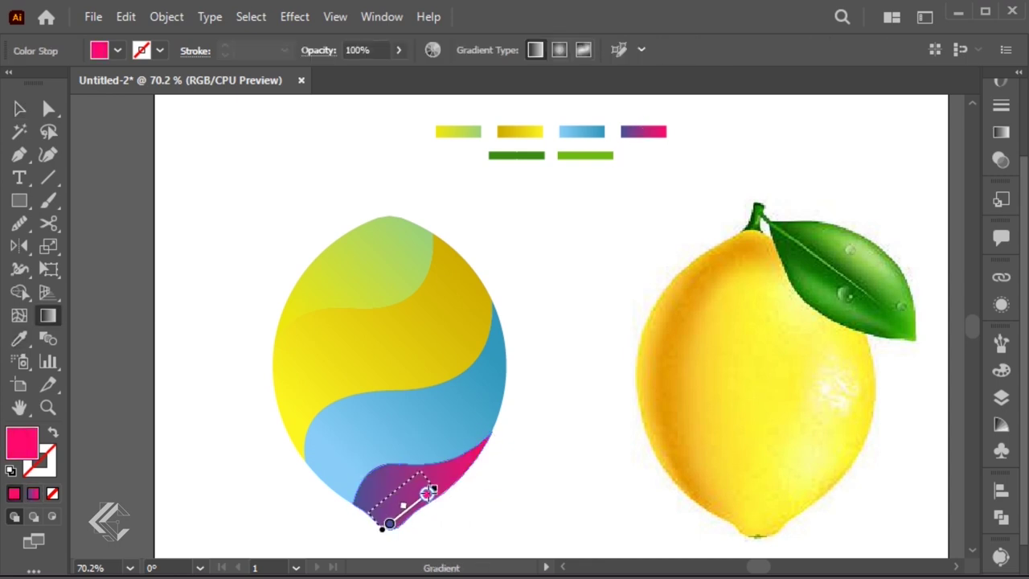
pyautogui.moveTo(465, 436); pyautogui.dragTo(358, 521)
pyautogui.press('v')
pyautogui.click(515, 492)
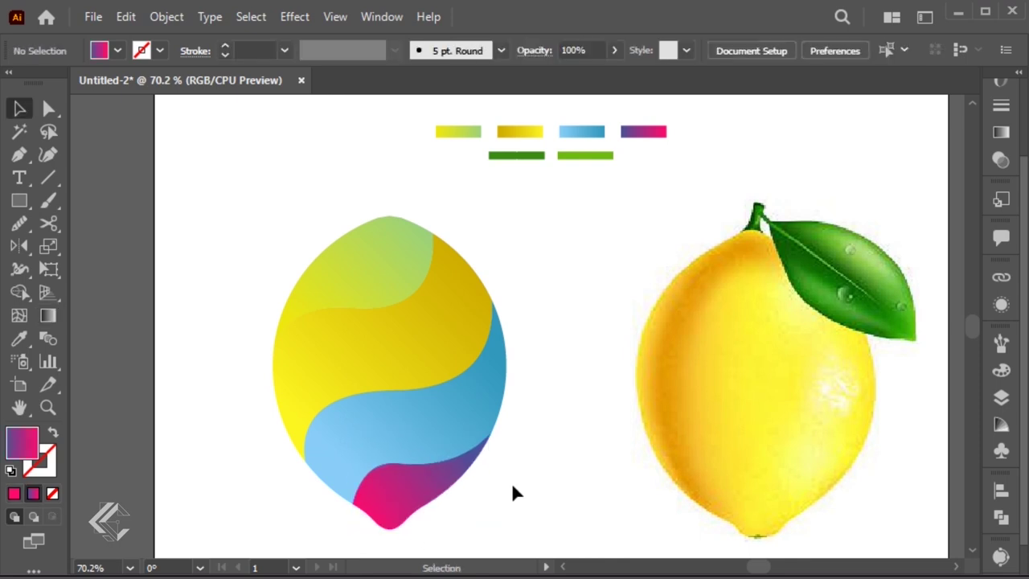
pyautogui.click(413, 281)
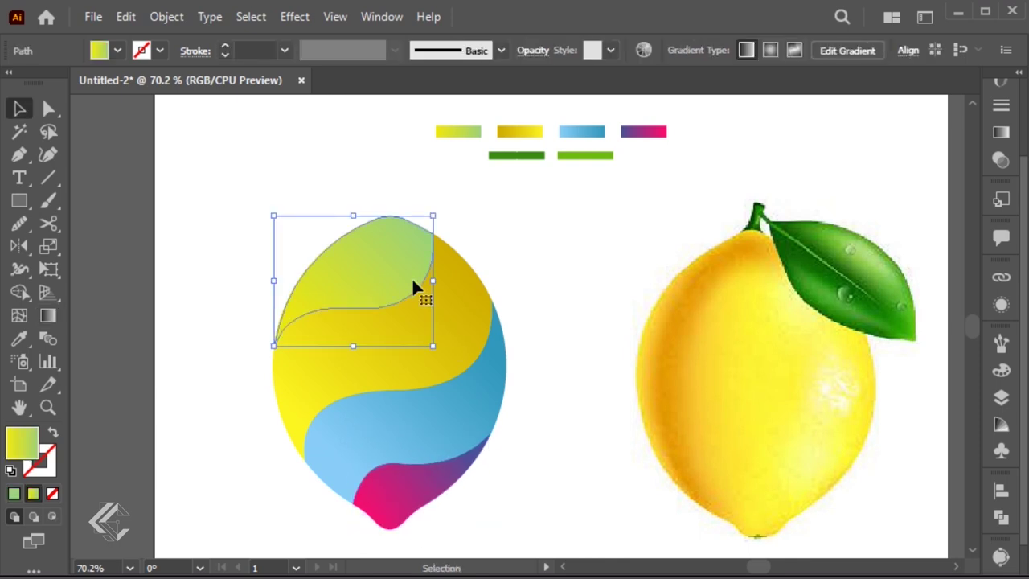
# Step: Duplicate the lime top band in place, then shift and rotate the copy over the lemon top
pyautogui.click(129, 21)
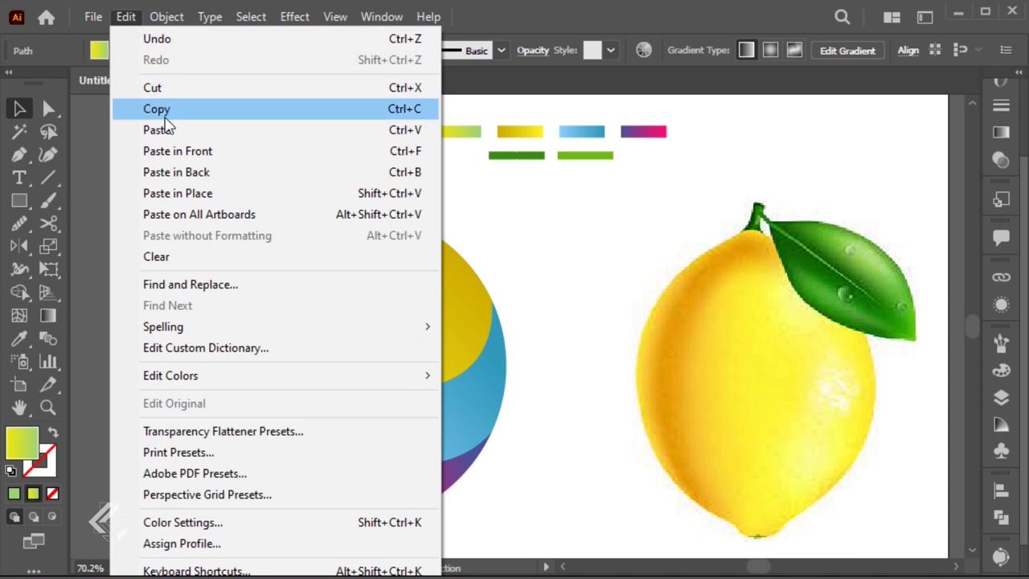
pyautogui.click(164, 112)
pyautogui.click(127, 24)
pyautogui.click(191, 151)
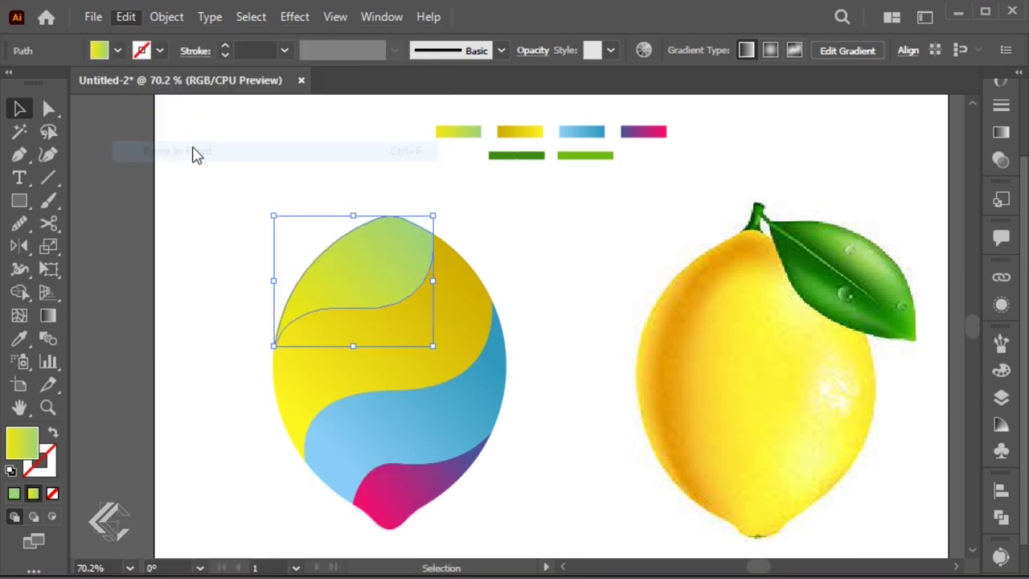
pyautogui.moveTo(344, 260); pyautogui.dragTo(333, 241)
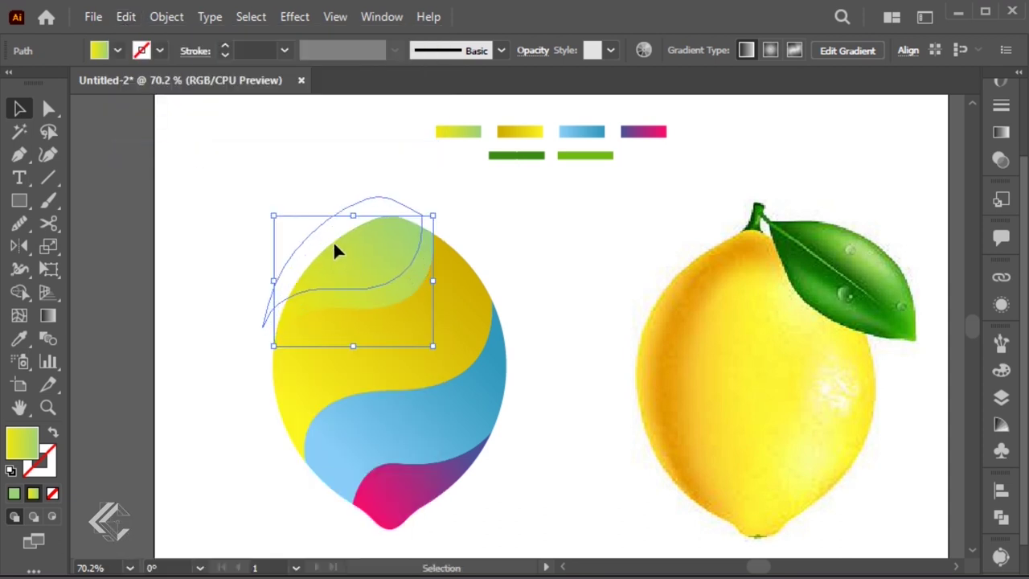
pyautogui.moveTo(425, 198); pyautogui.dragTo(418, 178)
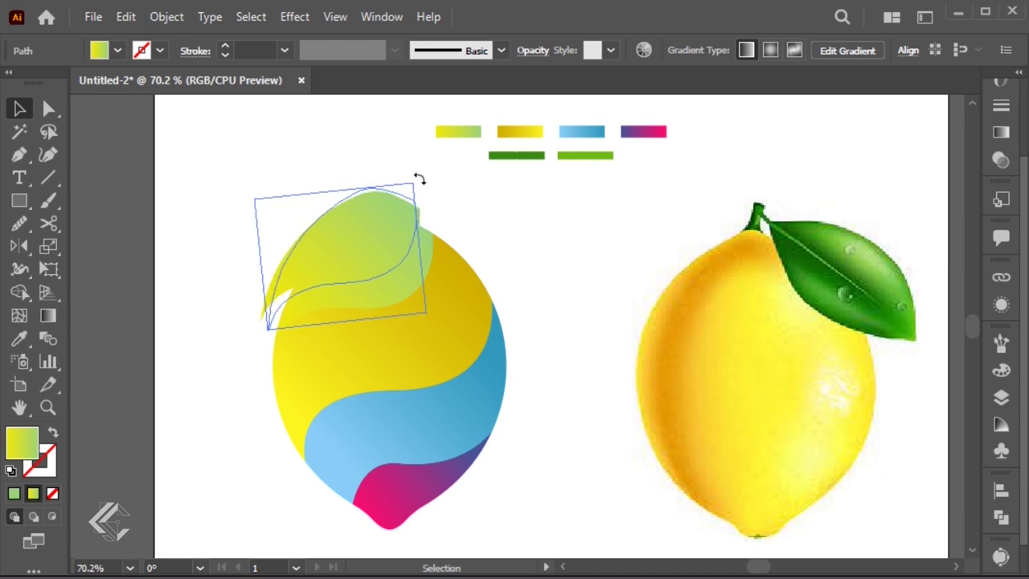
# Step: Merge the overlapping leaf-copy regions into one shape with Shape Builder
pyautogui.keyDown('shift'); pyautogui.click(389, 292); pyautogui.keyUp('shift')
pyautogui.hotkey('shift', 'm')
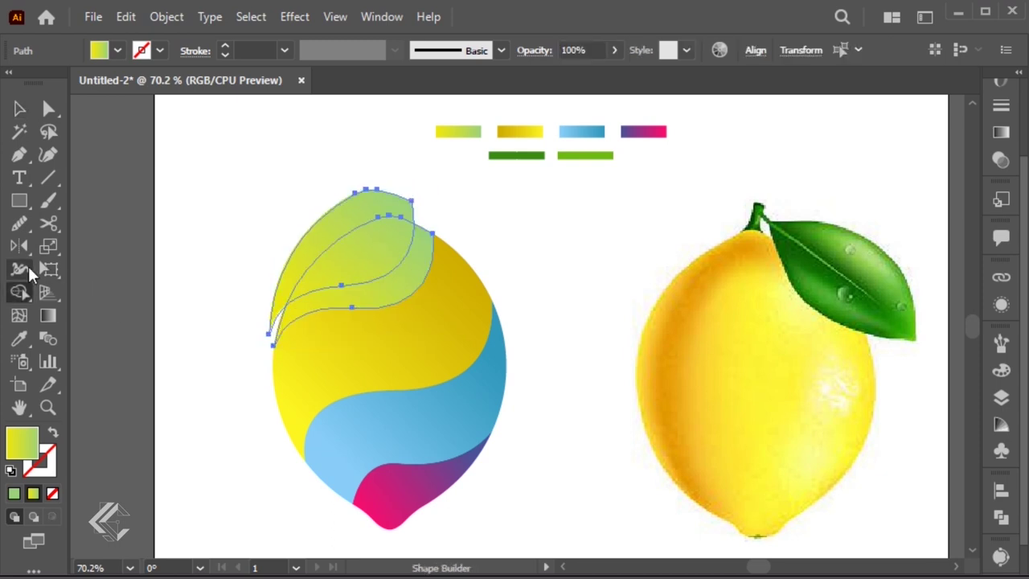
pyautogui.moveTo(374, 286); pyautogui.dragTo(288, 299)
pyautogui.press('v')
pyautogui.click(524, 247)
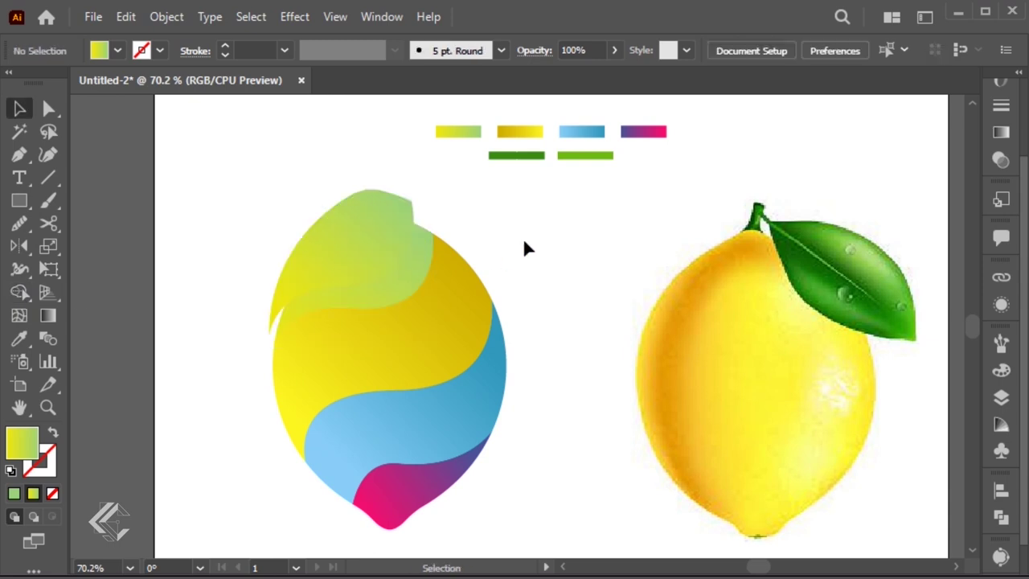
# Step: Copy the green top shape, delete it, and paste it back in front
pyautogui.click(48, 109)
pyautogui.click(418, 280)
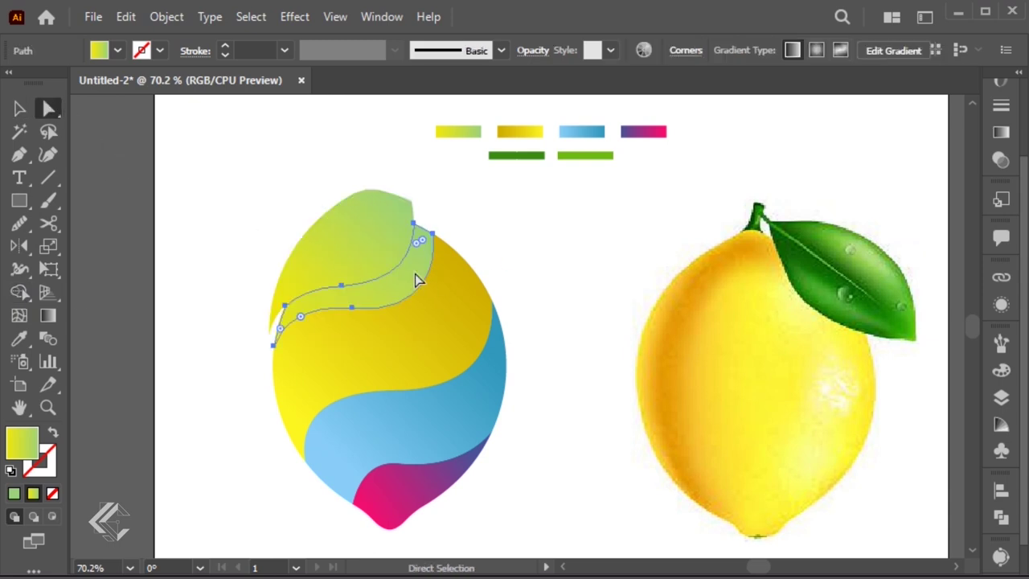
pyautogui.press('v')
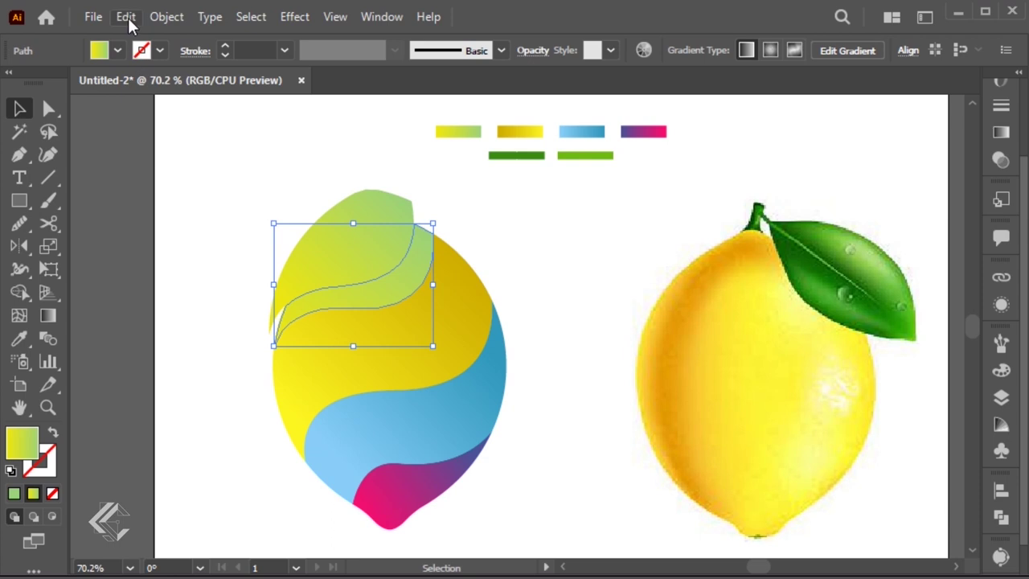
pyautogui.click(126, 17)
pyautogui.click(179, 110)
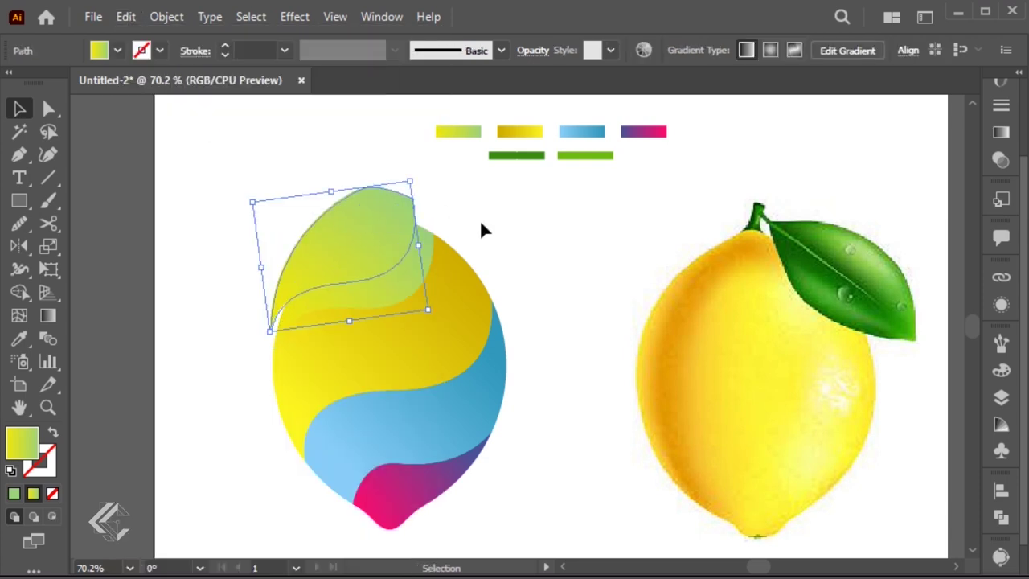
pyautogui.press('Delete')
pyautogui.click(126, 17)
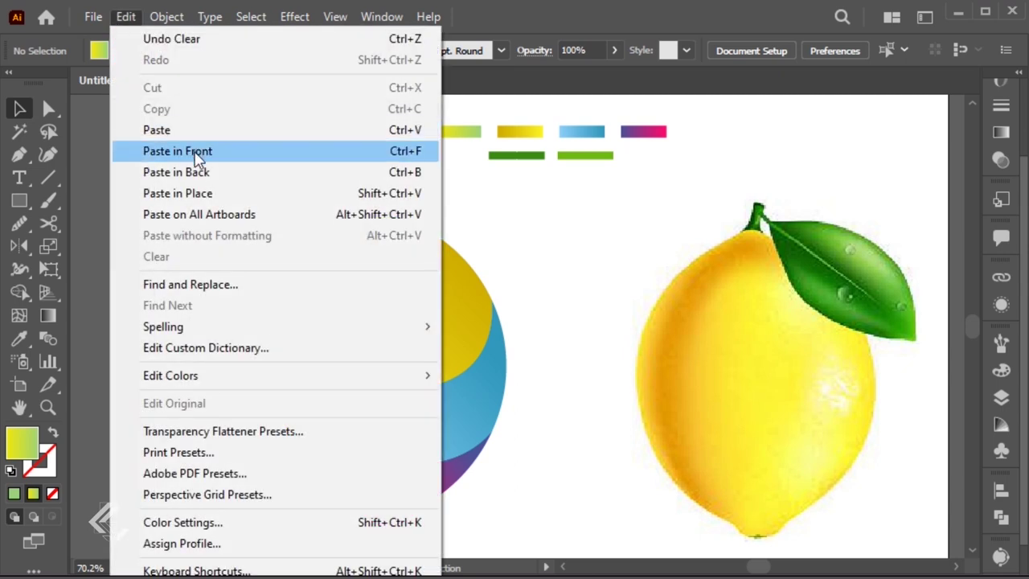
pyautogui.click(200, 172)
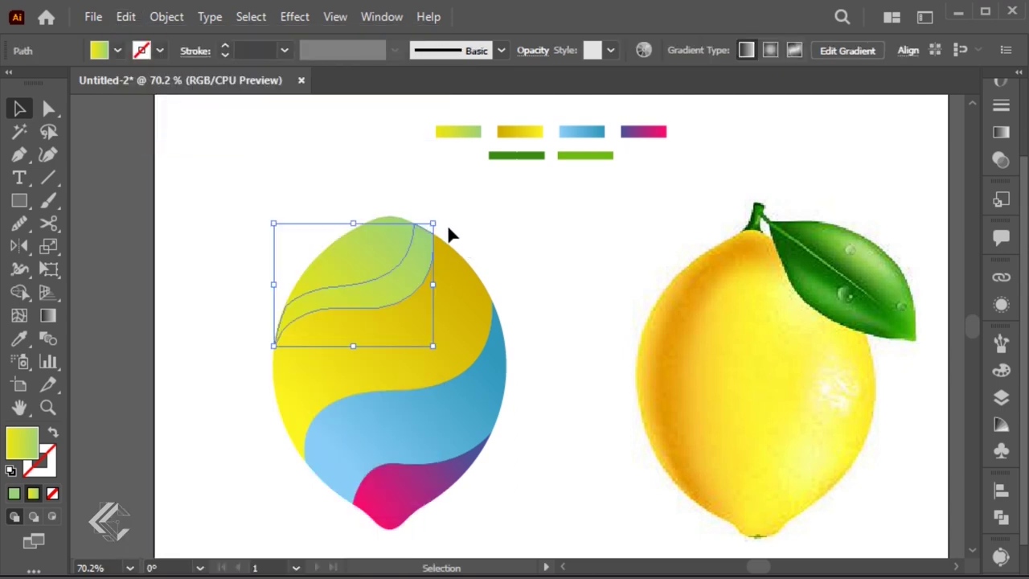
# Step: Set the green band to Multiply blending with its left gradient stop at 0% opacity
pyautogui.click(1002, 162)
pyautogui.click(812, 127)
pyautogui.click(806, 185)
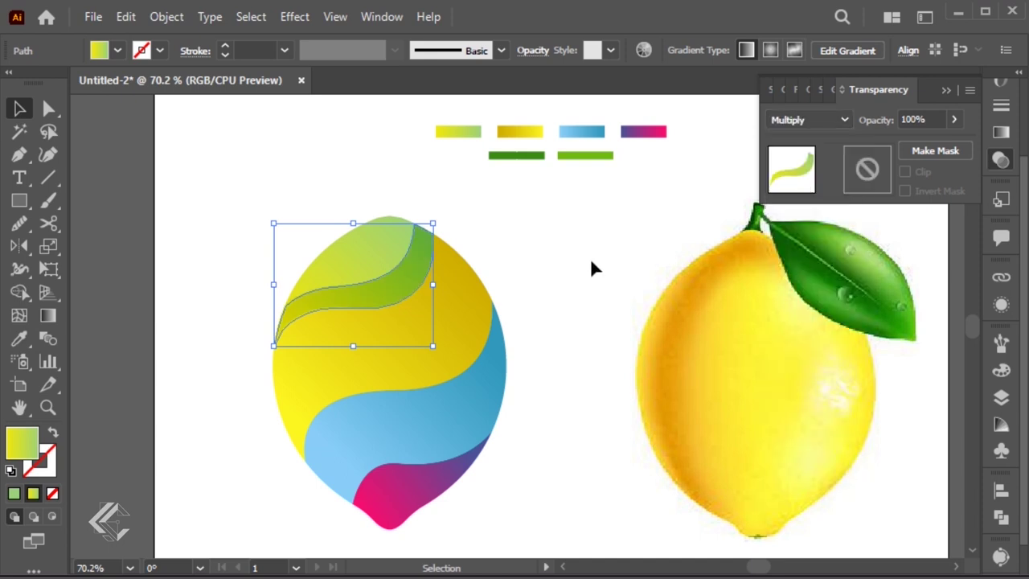
pyautogui.hotkey('ctrl', 'F9')
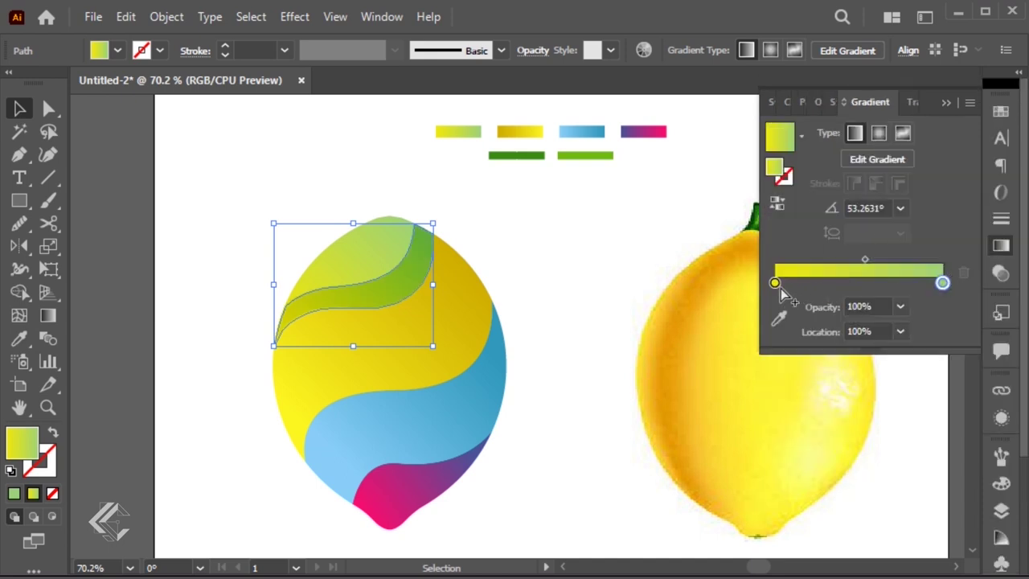
pyautogui.click(776, 284)
pyautogui.click(847, 306)
pyautogui.write('0')
pyautogui.press('Return')
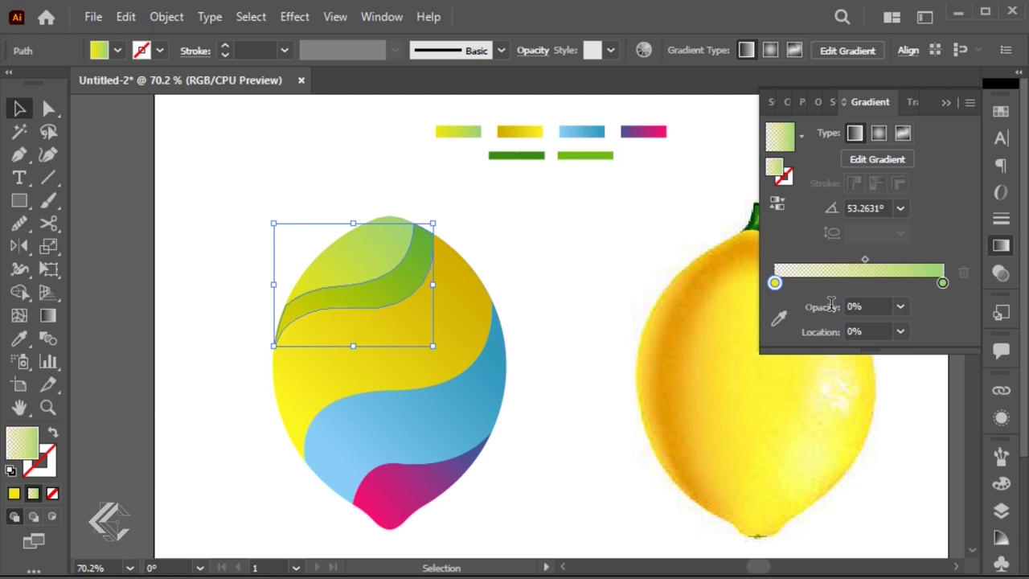
# Step: Deselect, collapse the Gradient panel, zoom into the lemon top and select the yellow band
pyautogui.click(575, 265)
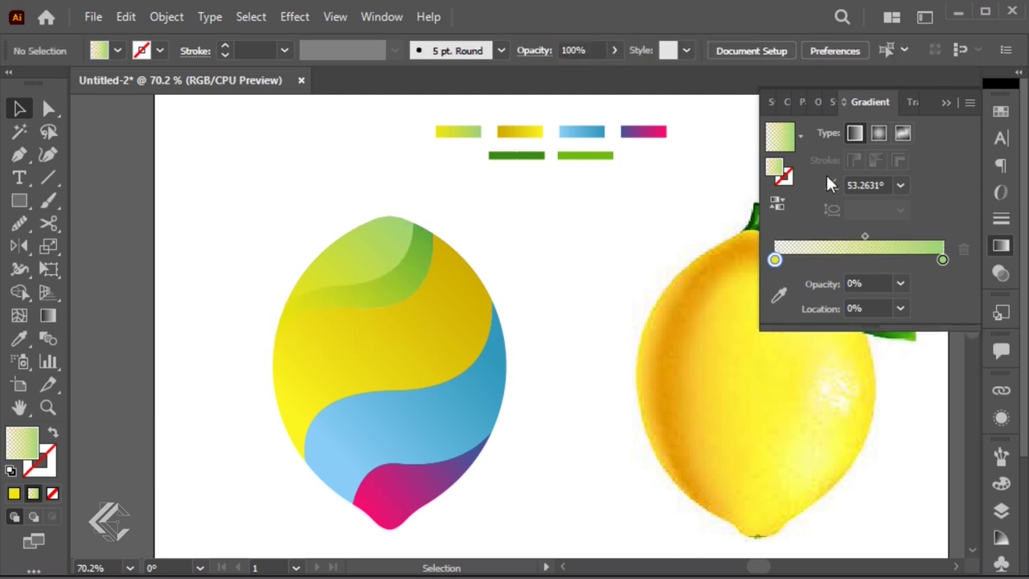
pyautogui.click(947, 102)
pyautogui.press('z')
pyautogui.moveTo(243, 201)
pyautogui.mouseDown()
pyautogui.moveTo(587, 381)
pyautogui.moveTo(565, 398)
pyautogui.mouseUp()
pyautogui.press('v')
pyautogui.click(576, 386)
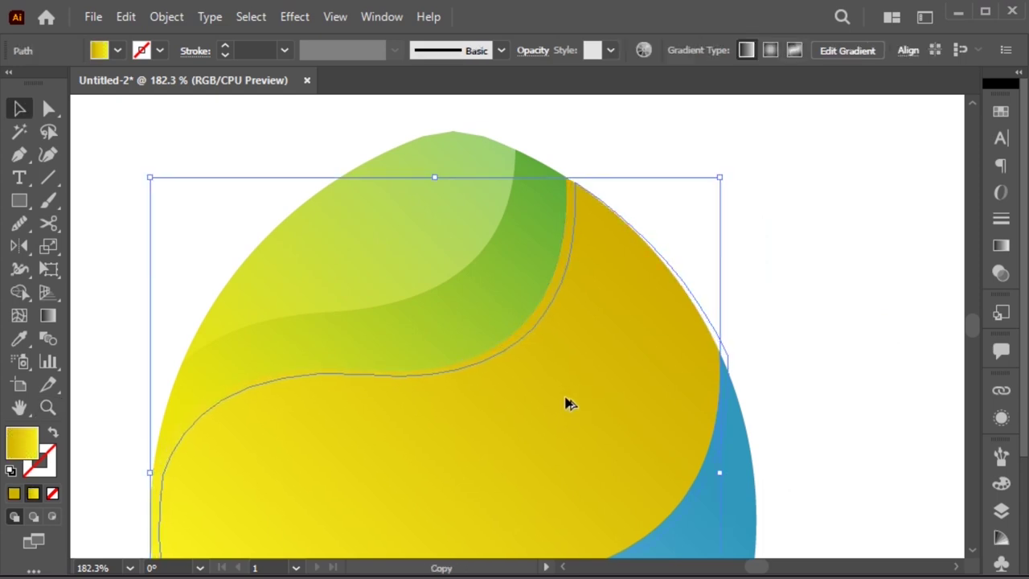
# Step: Reposition the yellow band with a slight clockwise rotation and small nudges against the green top
pyautogui.moveTo(566, 404); pyautogui.dragTo(577, 410)
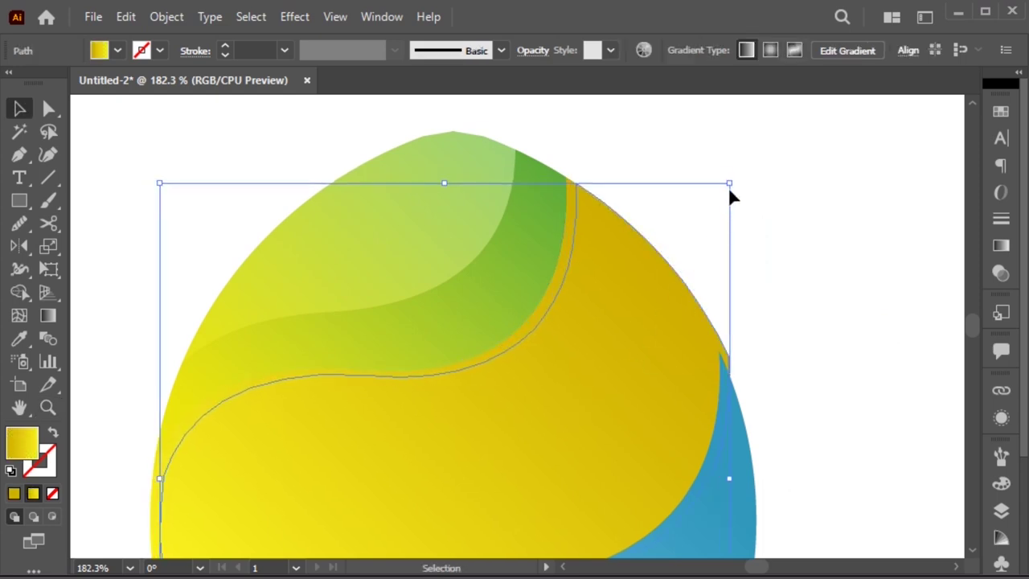
pyautogui.moveTo(738, 178); pyautogui.dragTo(745, 184)
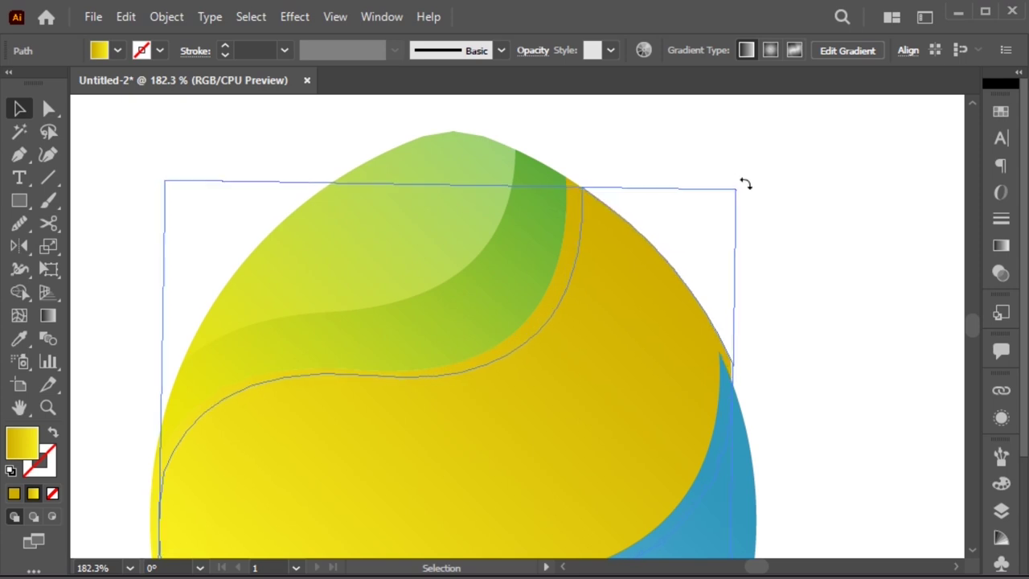
pyautogui.press('Up')
pyautogui.press('Up')
pyautogui.press('Up')
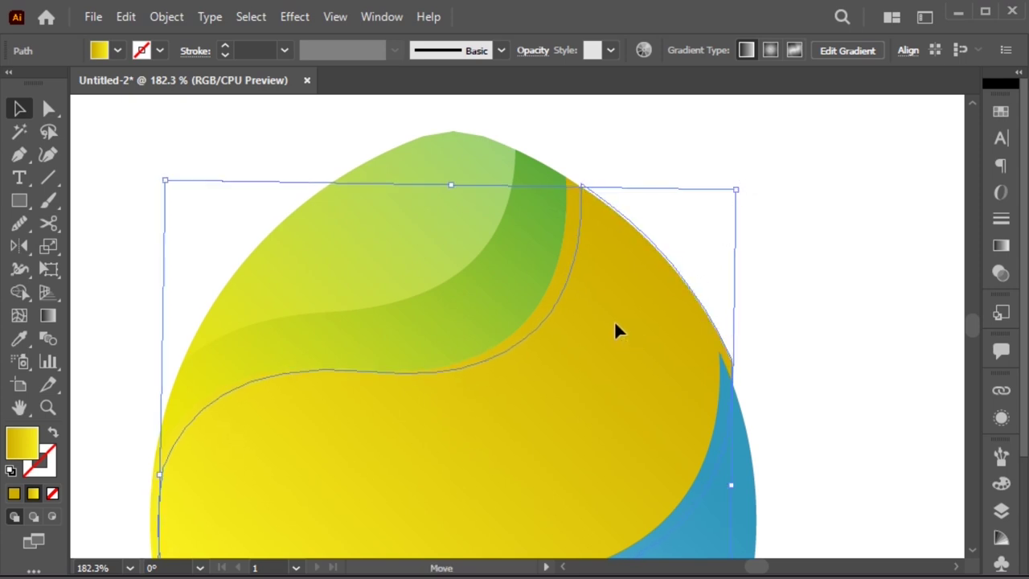
pyautogui.press('Left')
pyautogui.keyDown('shift'); pyautogui.click(558, 286); pyautogui.keyUp('shift')
pyautogui.keyDown('shift'); pyautogui.click(526, 288); pyautogui.keyUp('shift')
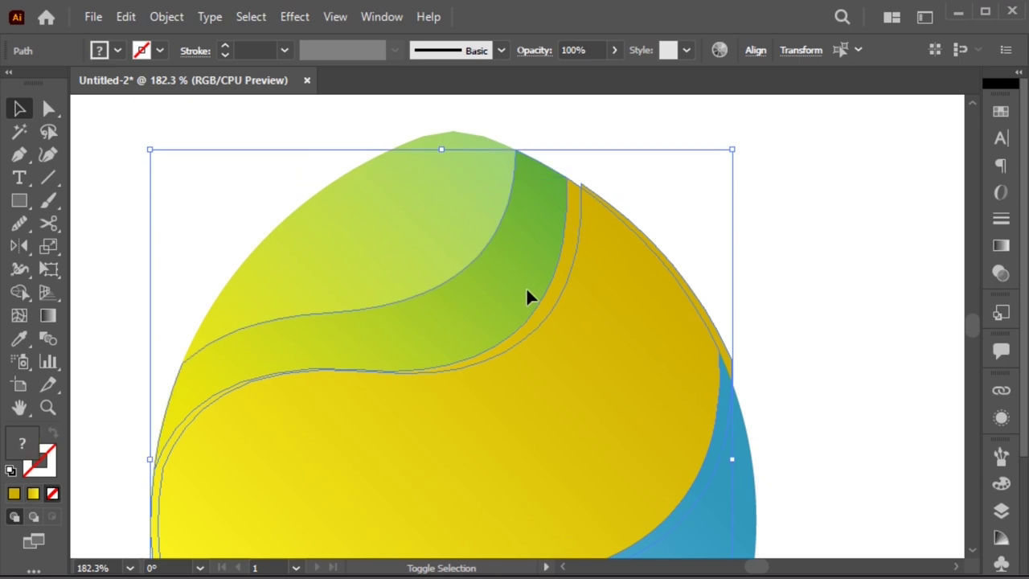
pyautogui.click(567, 378)
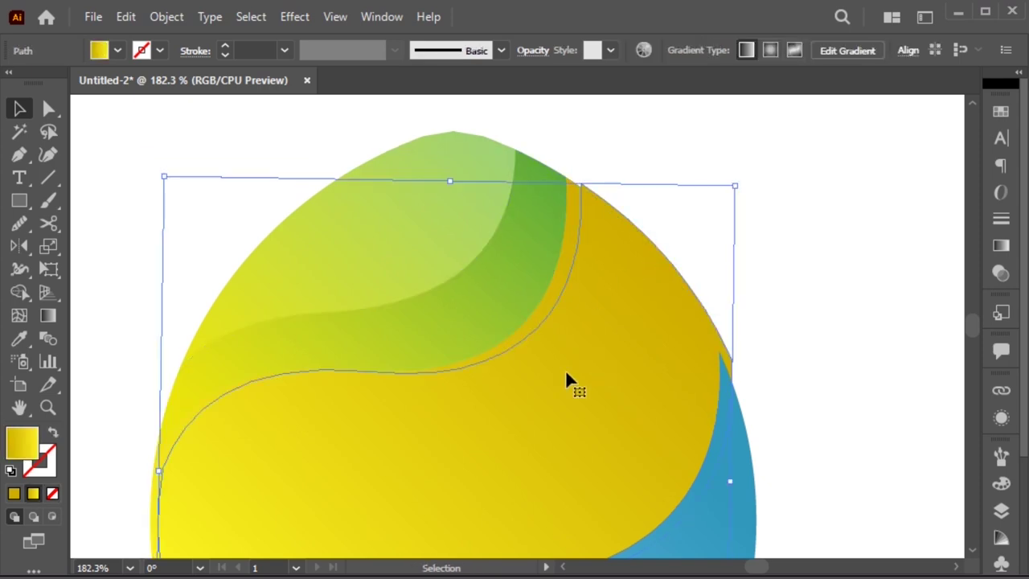
pyautogui.press('Down')
pyautogui.press('Down')
pyautogui.press('Left')
# Step: Raise the yellow band's top anchor and merge the gap sliver into it with Shape Builder
pyautogui.press('a')
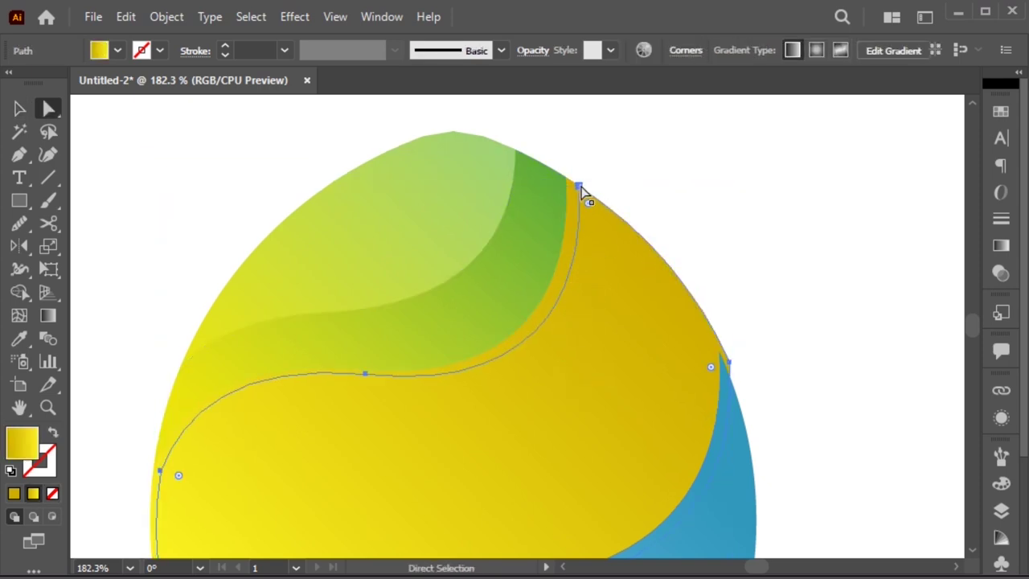
pyautogui.moveTo(579, 187); pyautogui.dragTo(581, 181)
pyautogui.press('v')
pyautogui.keyDown('shift'); pyautogui.click(536, 277); pyautogui.keyUp('shift')
pyautogui.hotkey('shift', 'm')
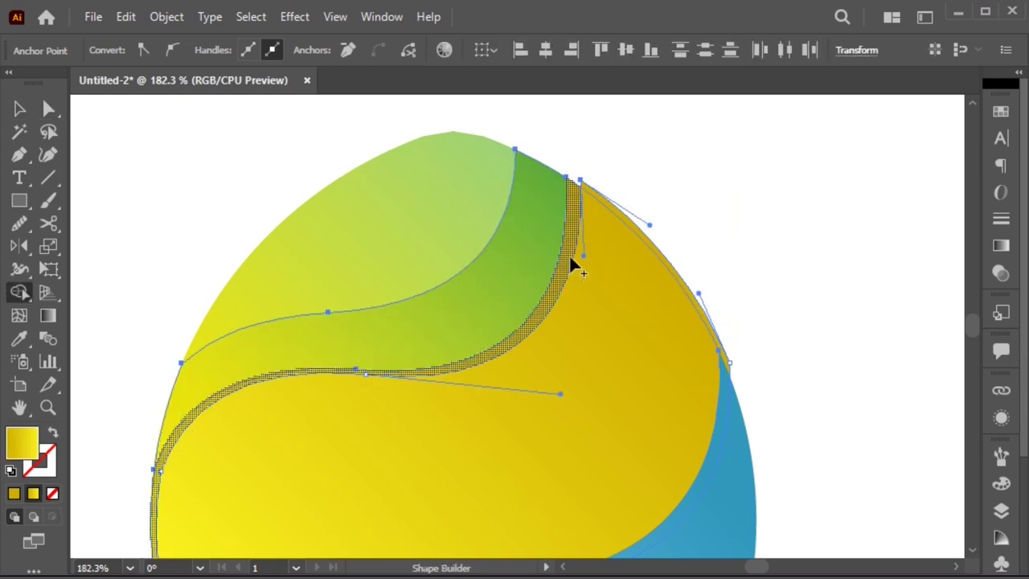
pyautogui.click(569, 254)
pyautogui.moveTo(569, 254); pyautogui.dragTo(700, 190)
pyautogui.press('v')
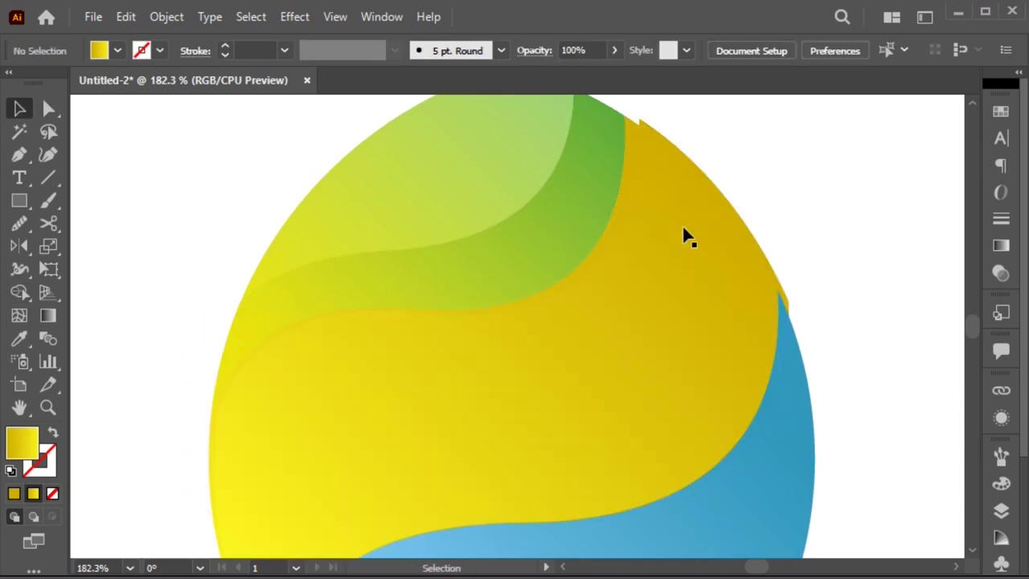
# Step: Smooth the band's notch, pull its left anchor outward, and merge the hatched sliver in
pyautogui.click(287, 391)
pyautogui.press('a')
pyautogui.click(215, 412)
pyautogui.click(177, 425)
pyautogui.click(225, 413)
pyautogui.moveTo(217, 410); pyautogui.dragTo(200, 421)
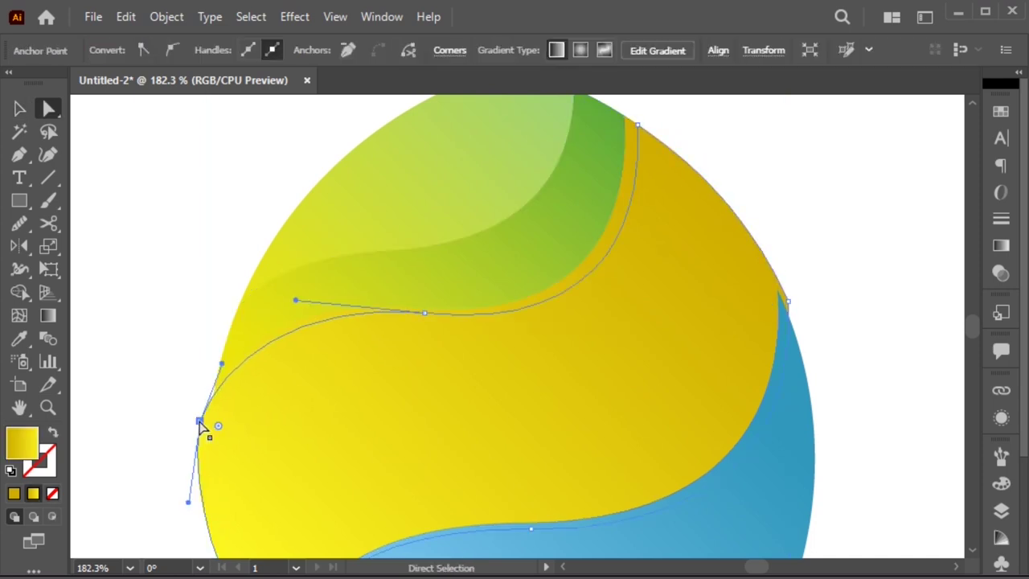
pyautogui.press('v')
pyautogui.keyDown('shift'); pyautogui.click(571, 251); pyautogui.keyUp('shift')
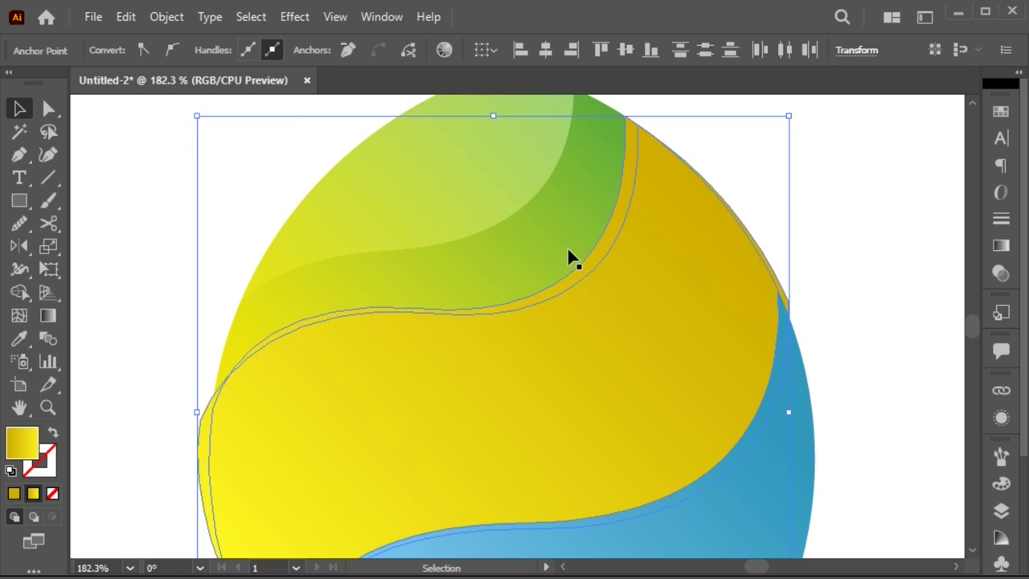
pyautogui.hotkey('shift', 'm')
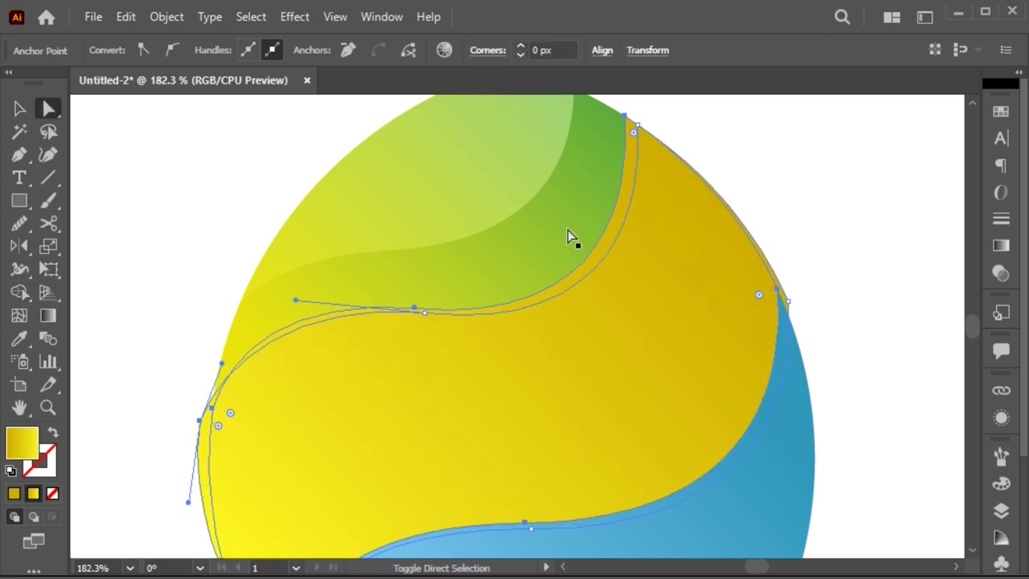
pyautogui.click(601, 250)
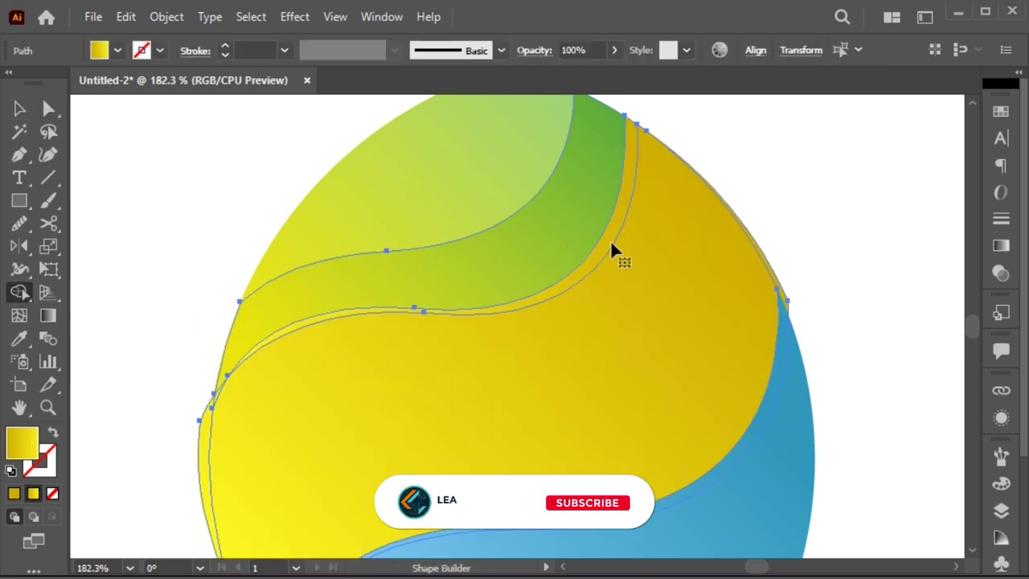
pyautogui.press('v')
# Step: Join the thin yellow sliver into the large yellow shape with Ctrl+J
pyautogui.click(734, 150)
pyautogui.press('a')
pyautogui.click(625, 217)
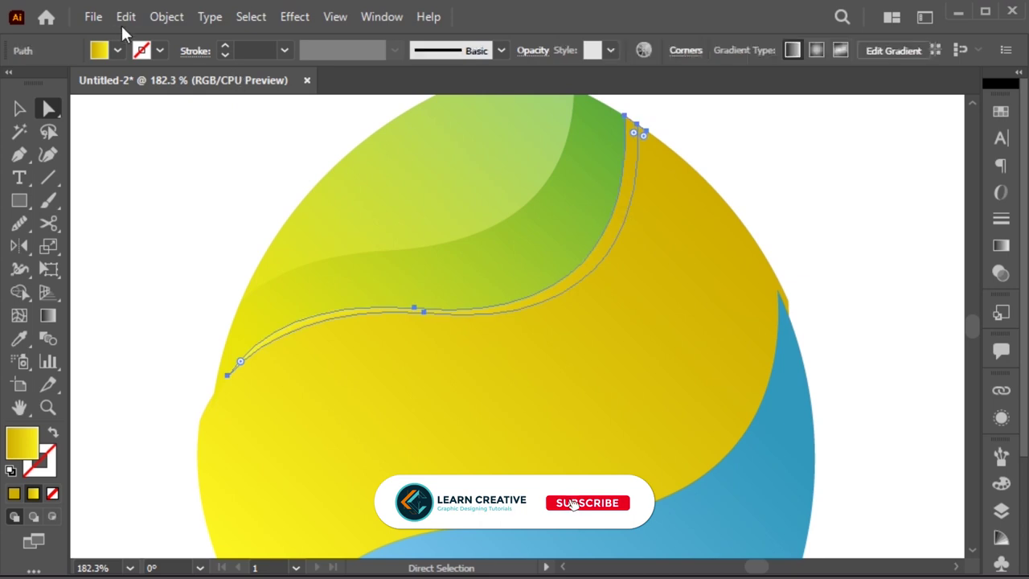
pyautogui.click(126, 17)
pyautogui.click(161, 108)
pyautogui.keyDown('shift'); pyautogui.click(756, 185); pyautogui.keyUp('shift')
pyautogui.hotkey('ctrl', 'j')
pyautogui.press('v')
pyautogui.press('a')
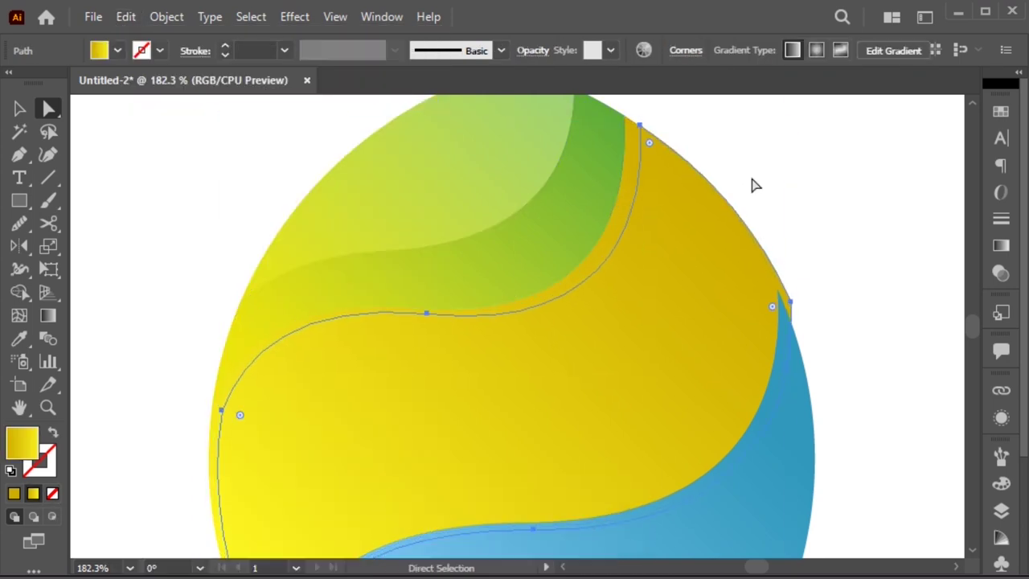
pyautogui.click(756, 185)
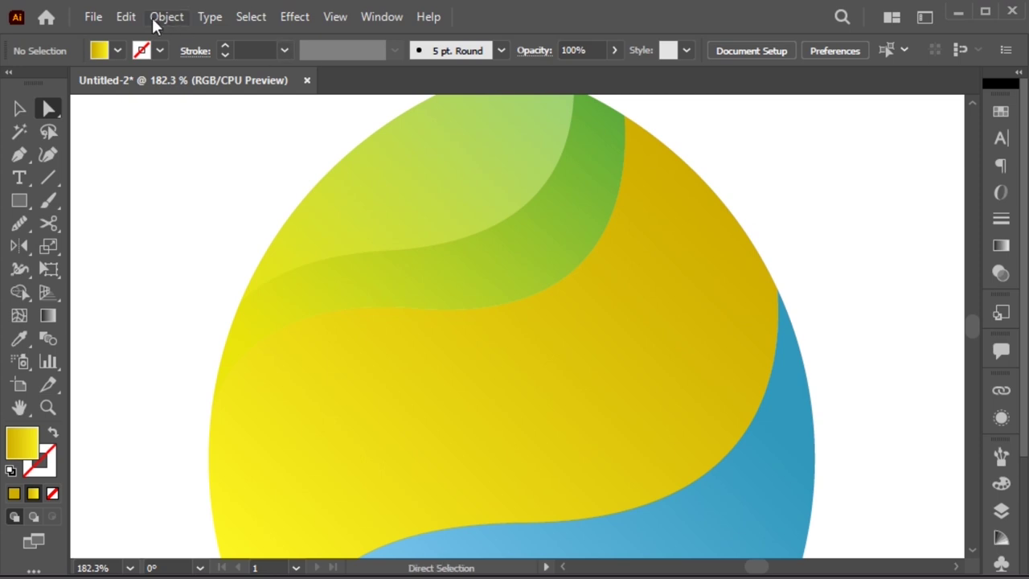
# Step: Paste the sliver in front with Multiply blending, then deselect and zoom out
pyautogui.click(126, 17)
pyautogui.click(172, 151)
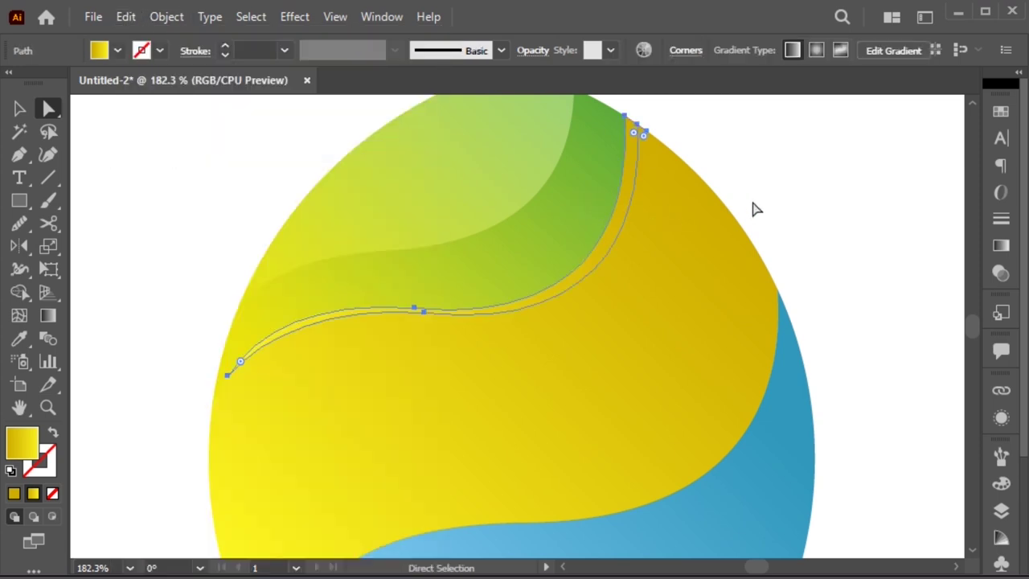
pyautogui.click(1001, 274)
pyautogui.click(823, 134)
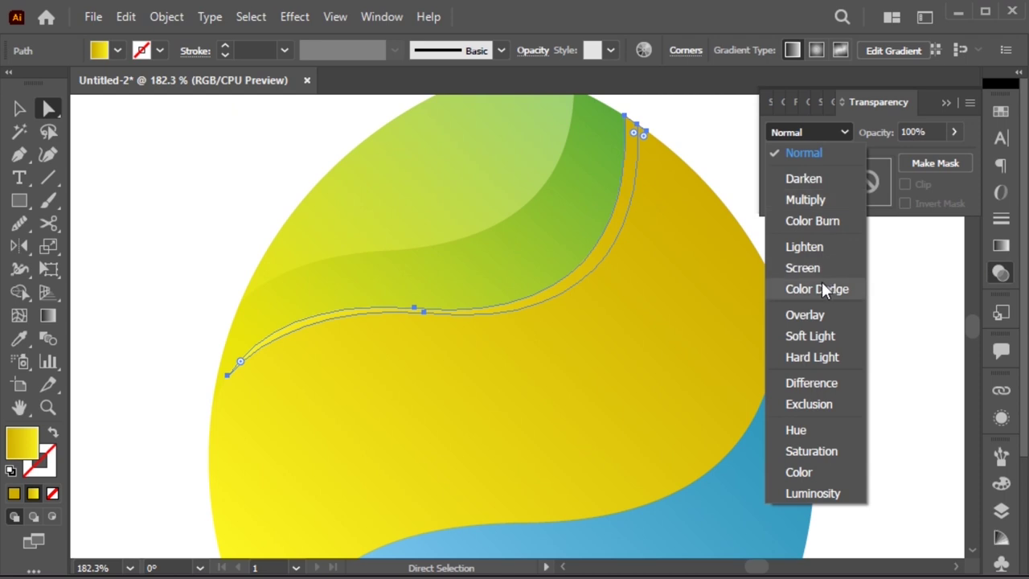
pyautogui.click(807, 200)
pyautogui.press('v')
pyautogui.click(891, 230)
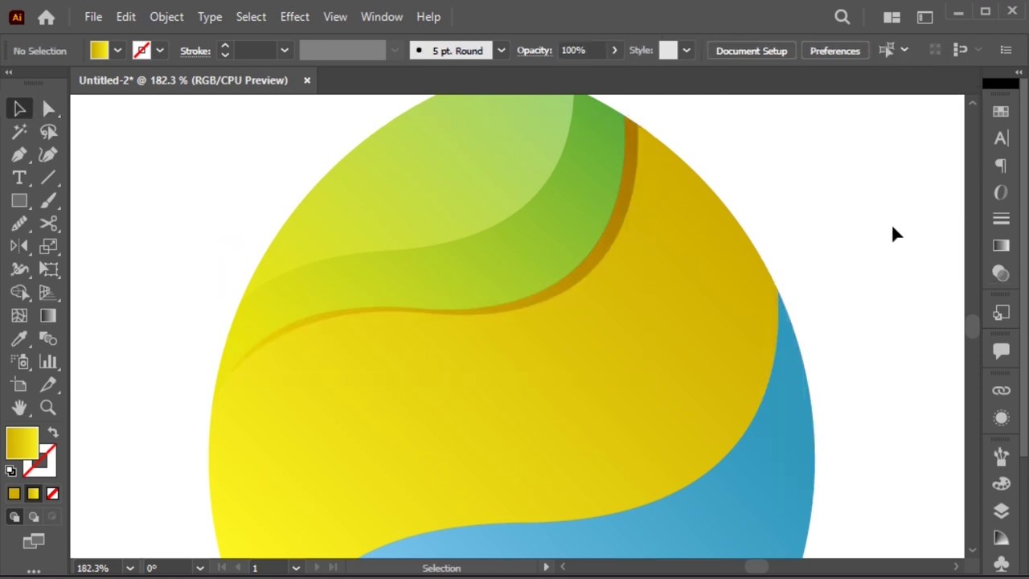
pyautogui.hotkey('ctrl', '-')
pyautogui.hotkey('ctrl', '-')
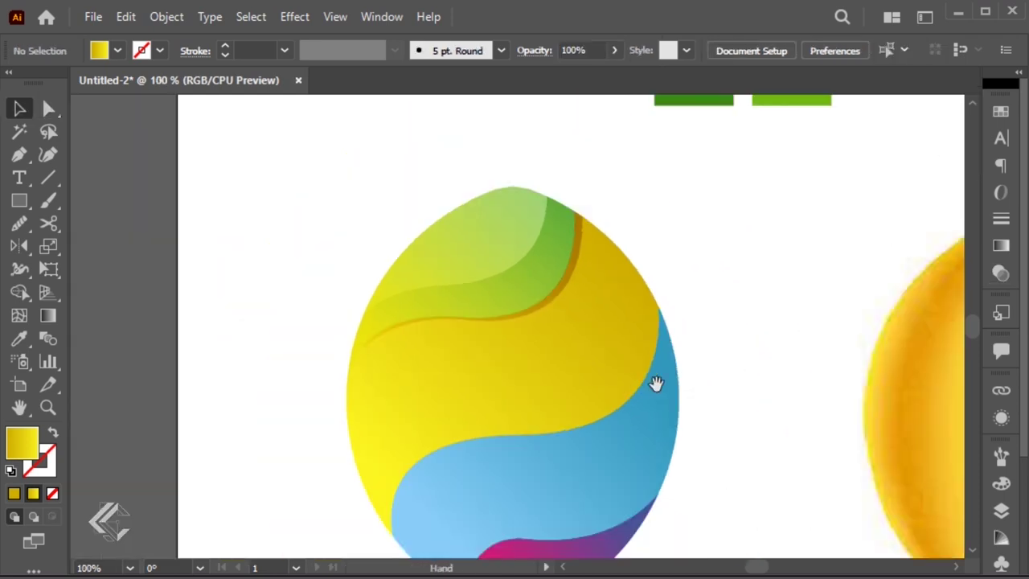
# Step: Duplicate the yellow wave slightly lower, then enlarge it, tilt it clockwise and stretch it left
pyautogui.moveTo(654, 384); pyautogui.dragTo(636, 296)
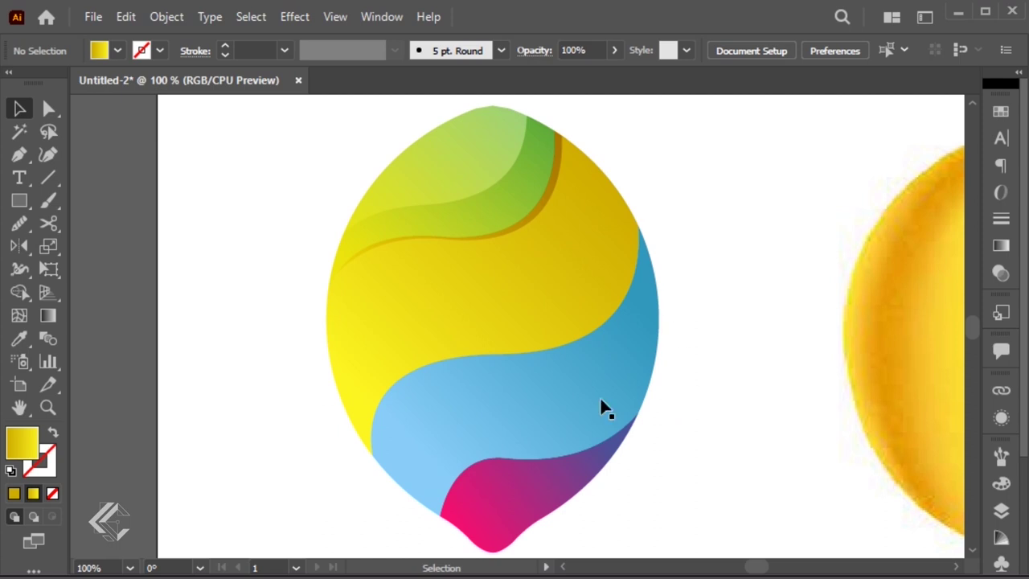
pyautogui.click(531, 296)
pyautogui.moveTo(532, 304); pyautogui.dragTo(540, 354)
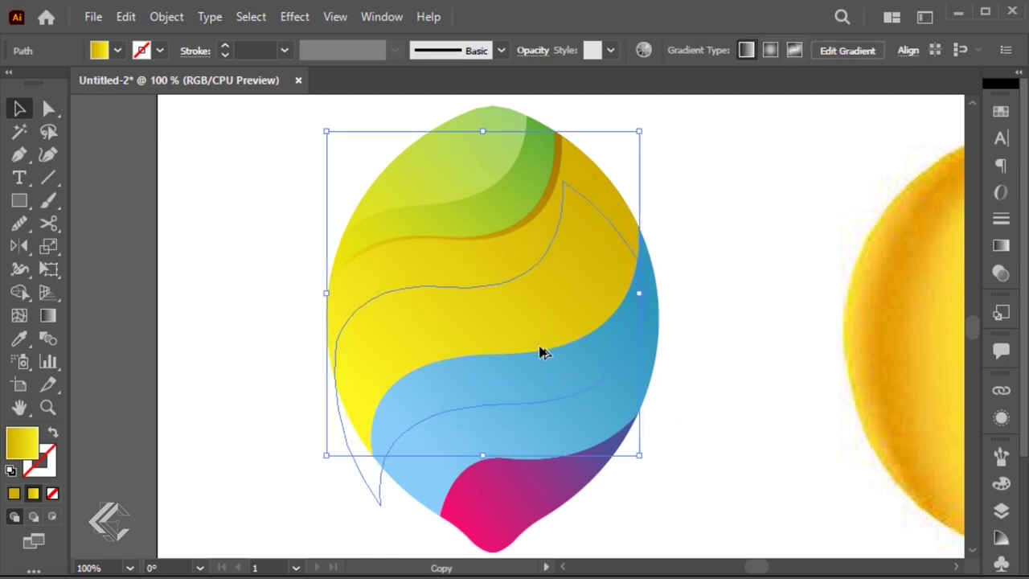
pyautogui.moveTo(651, 183); pyautogui.dragTo(683, 169)
pyautogui.click(692, 170)
pyautogui.click(628, 209)
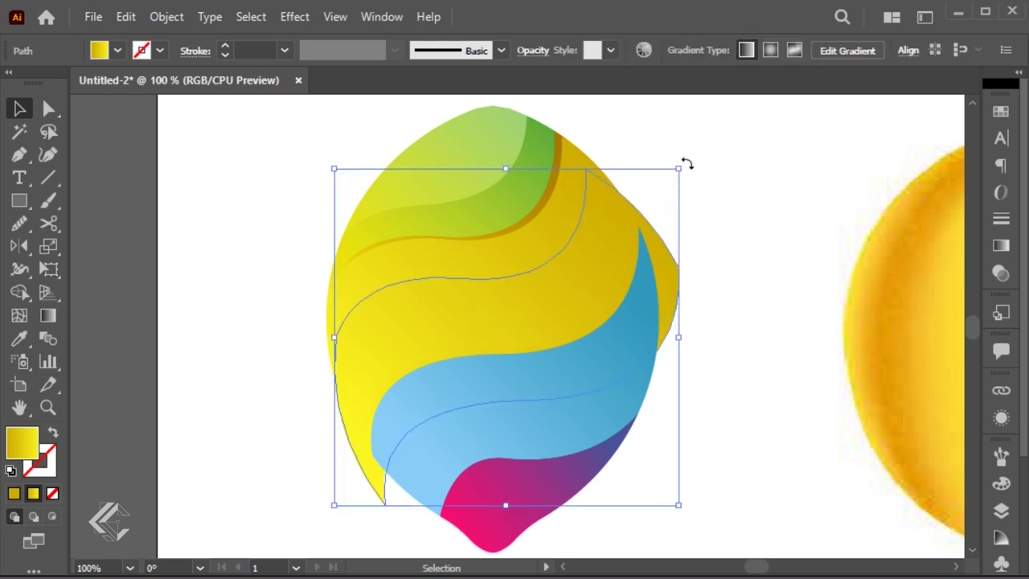
pyautogui.moveTo(686, 164)
pyautogui.mouseDown()
pyautogui.moveTo(704, 209)
pyautogui.moveTo(698, 178)
pyautogui.mouseUp()
pyautogui.moveTo(334, 325); pyautogui.dragTo(378, 326)
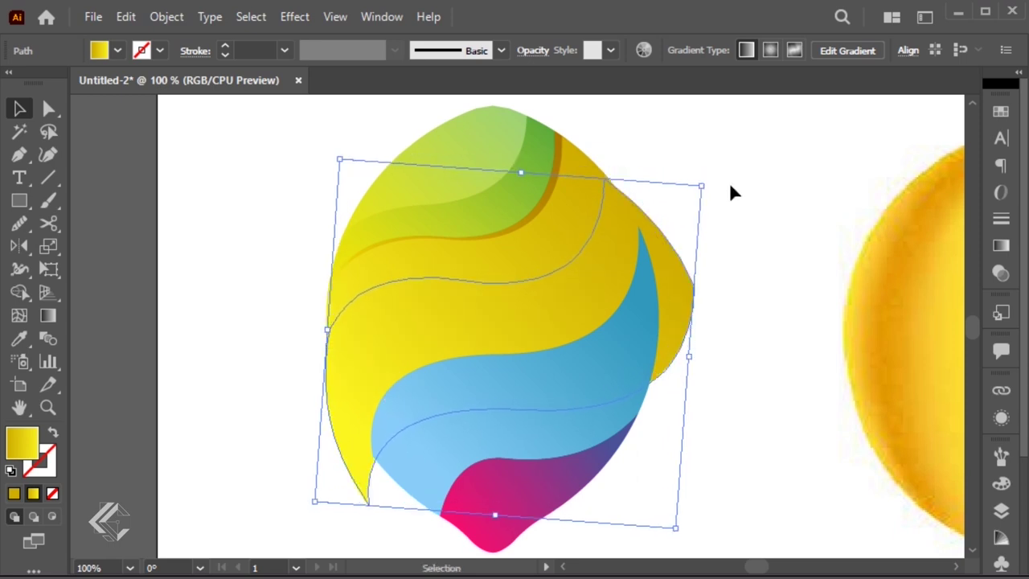
# Step: Combine the tilted wave with the underlying yellow shape via Shape Builder and select its outline
pyautogui.press('a')
pyautogui.click(614, 171)
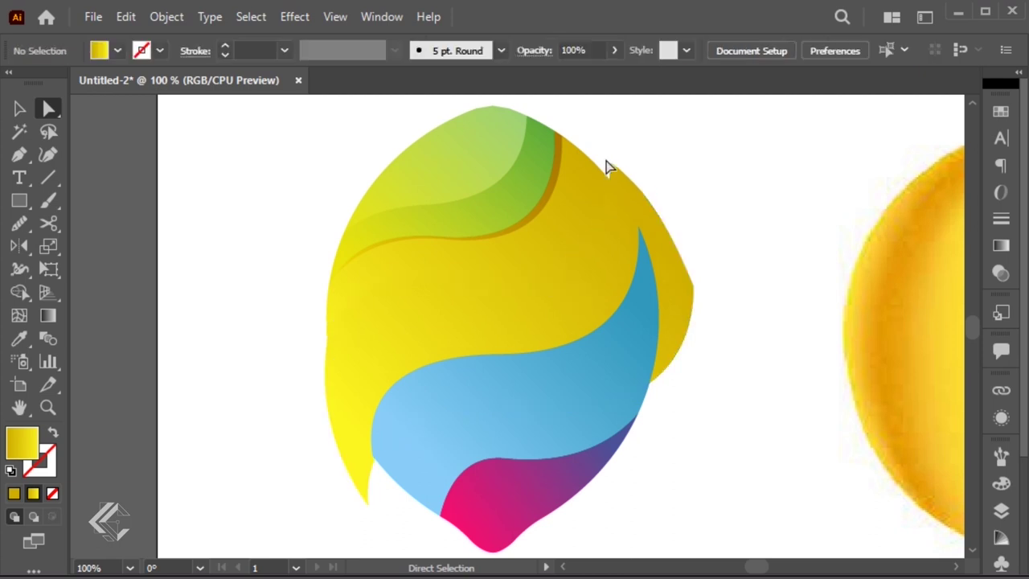
pyautogui.press('v')
pyautogui.click(558, 296)
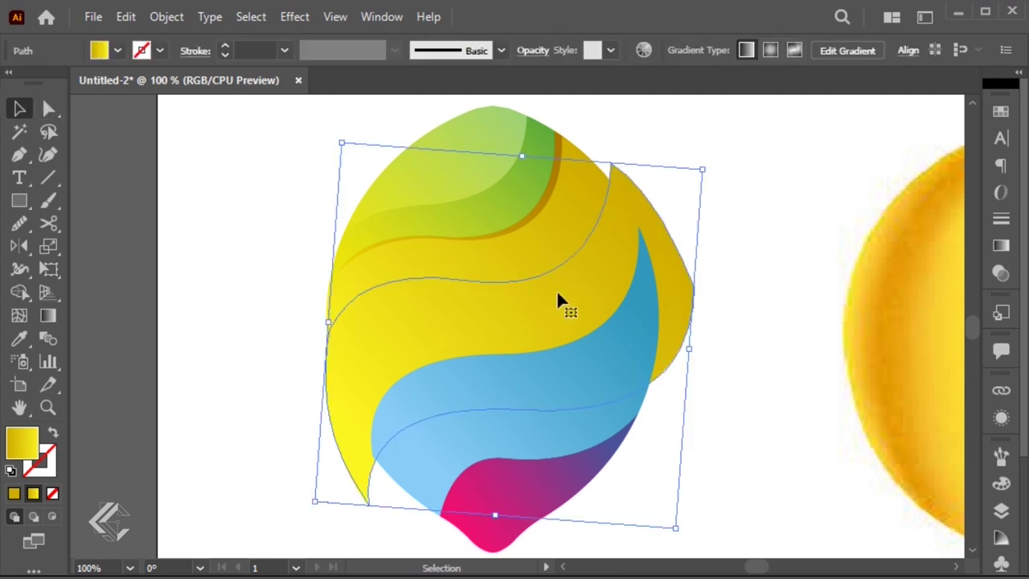
pyautogui.click(554, 237)
pyautogui.hotkey('shift', 'm')
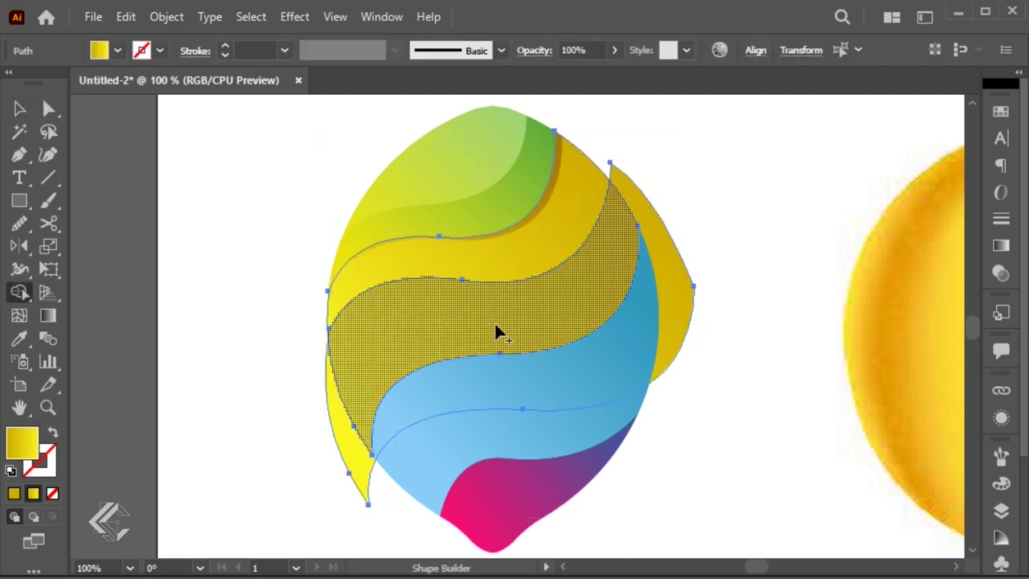
pyautogui.press('v')
pyautogui.click(743, 219)
pyautogui.press('a')
pyautogui.click(588, 301)
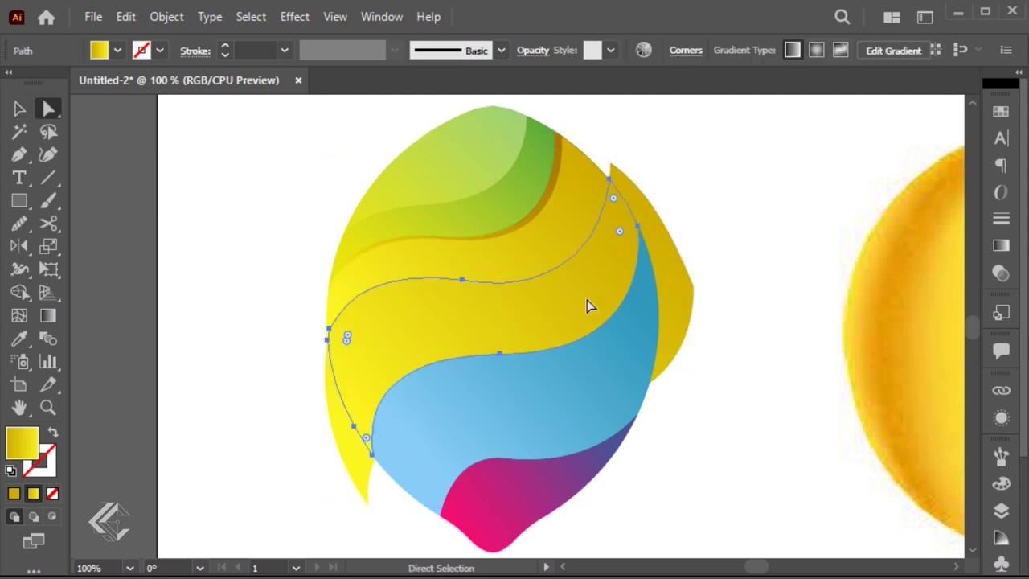
# Step: Copy the wavy yellow path, then remove the extra yellow bump on the right
pyautogui.click(126, 17)
pyautogui.click(161, 113)
pyautogui.press('v')
pyautogui.click(701, 185)
pyautogui.press('a')
pyautogui.hotkey('ctrl', 'f')
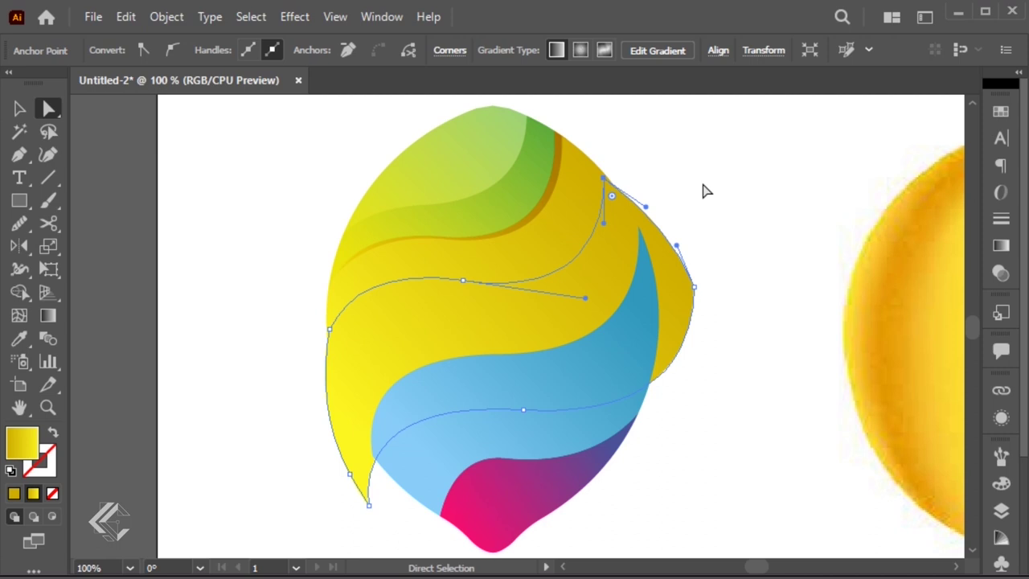
pyautogui.click(702, 190)
pyautogui.click(126, 17)
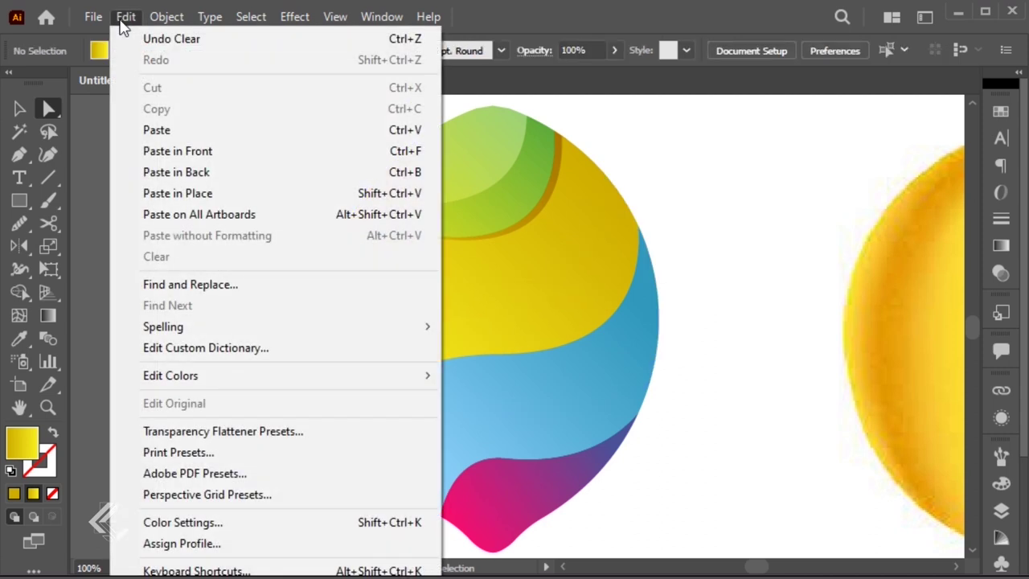
# Step: Paste the copied wave in front and set its blend mode to Multiply
pyautogui.click(137, 147)
pyautogui.press('v')
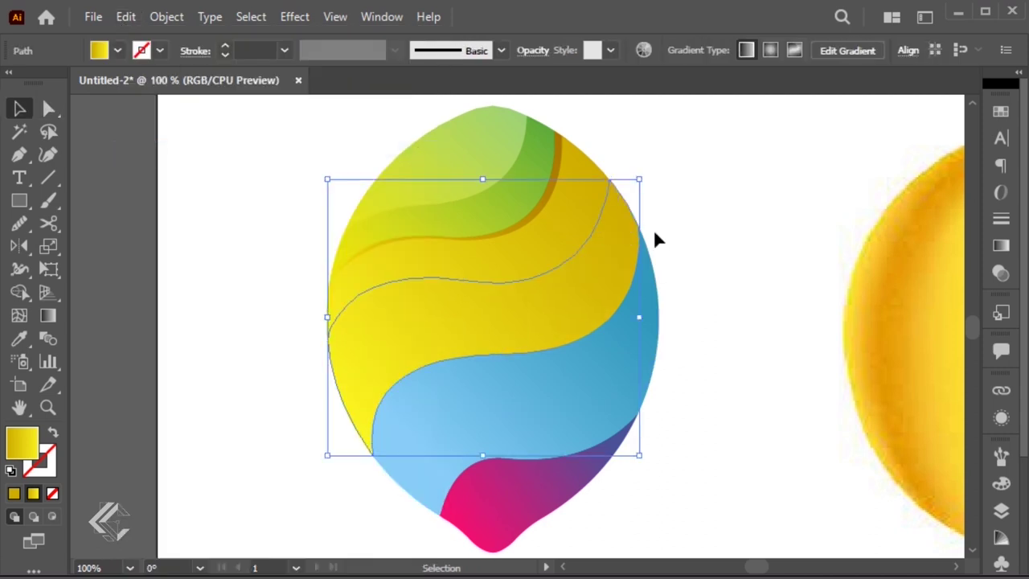
pyautogui.click(1001, 273)
pyautogui.click(804, 133)
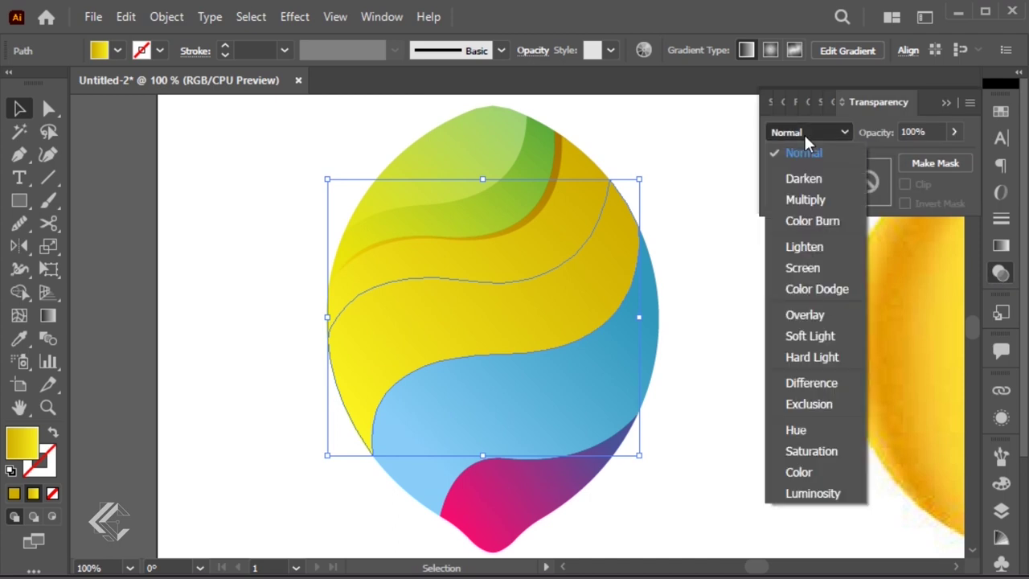
pyautogui.click(808, 201)
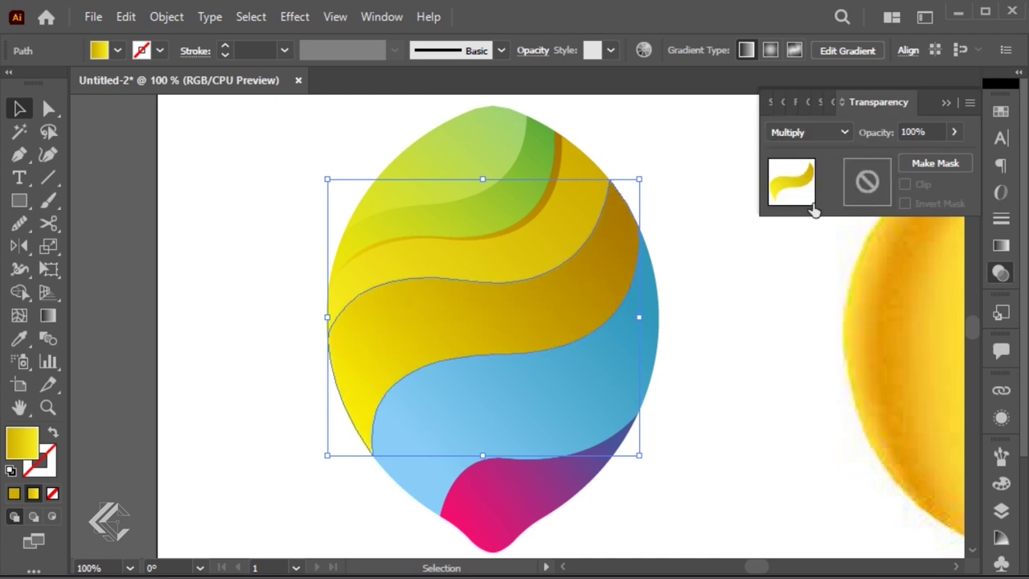
# Step: Set the gradient's far-end stop to 0% opacity, then deselect
pyautogui.hotkey('ctrl', 'F9')
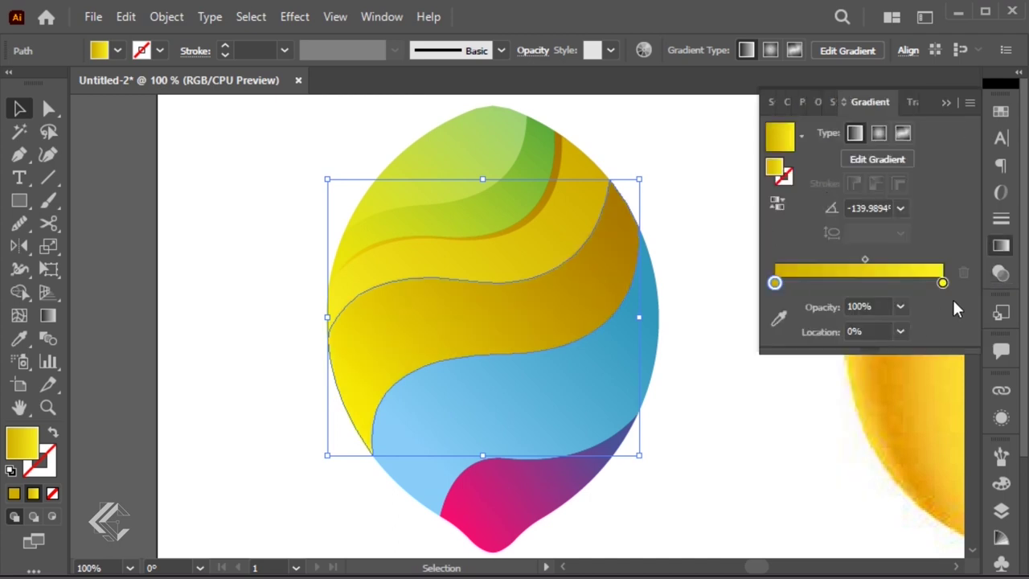
pyautogui.click(860, 306)
pyautogui.write('0')
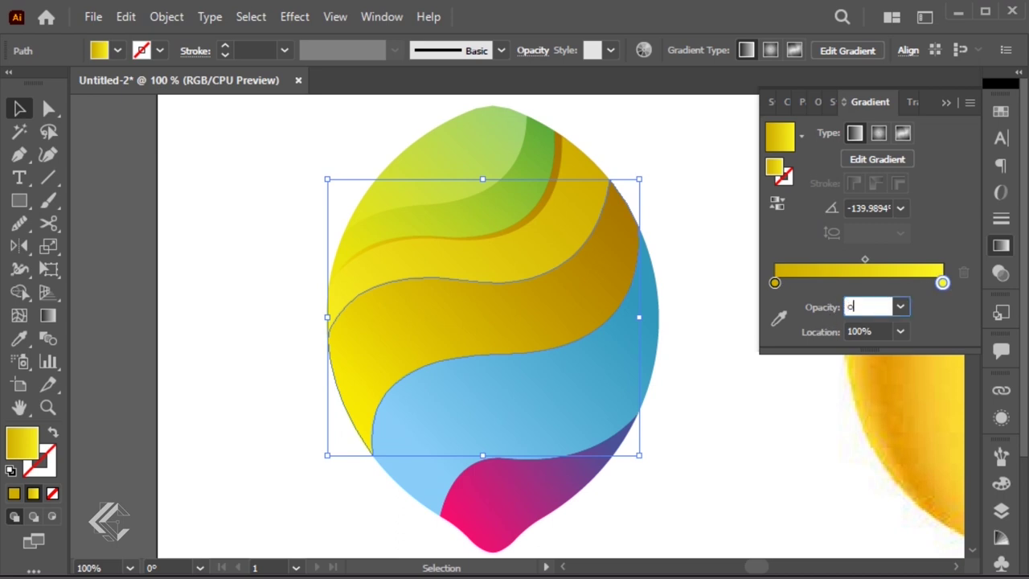
pyautogui.press('Return')
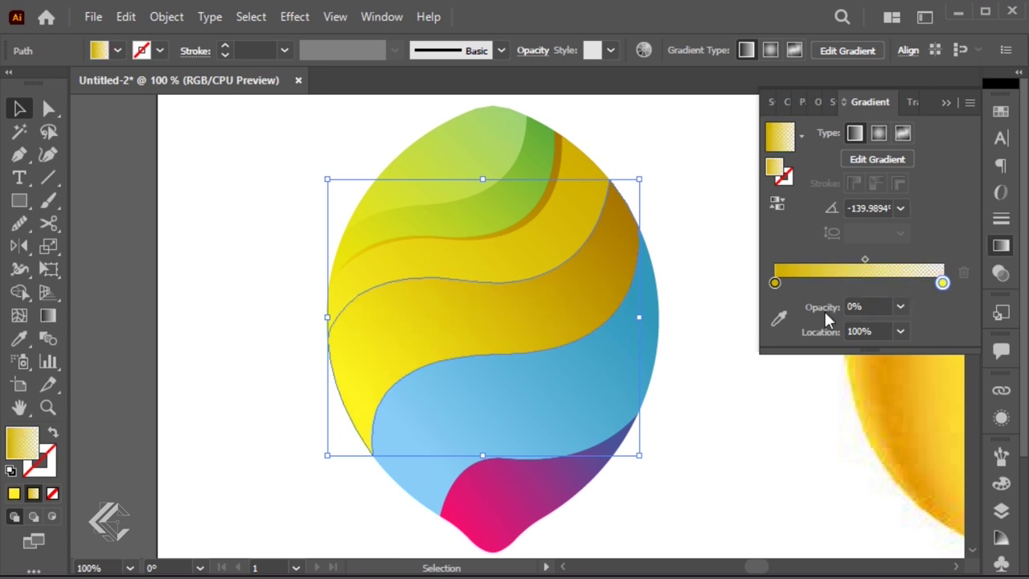
pyautogui.click(942, 103)
pyautogui.click(756, 296)
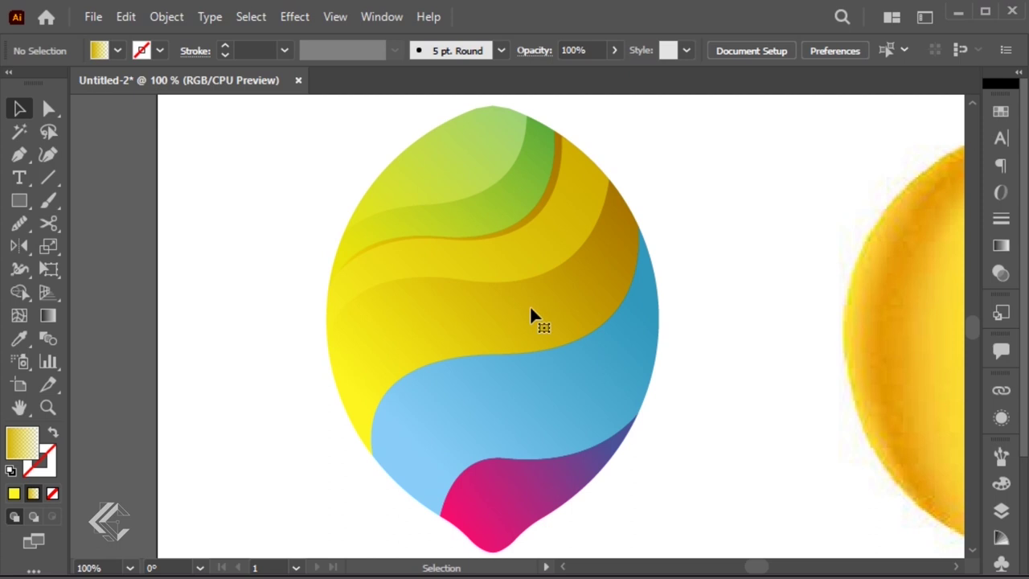
# Step: Move the shading wave's gradient fade end up and to the right
pyautogui.press('g')
pyautogui.click(473, 390)
pyautogui.moveTo(628, 191); pyautogui.dragTo(659, 170)
pyautogui.press('v')
pyautogui.click(710, 292)
# Step: Pull the blue wave's lower-left corner anchor onto the lemon's edge
pyautogui.click(591, 364)
pyautogui.press('z')
pyautogui.moveTo(444, 217); pyautogui.dragTo(740, 367)
pyautogui.press('v')
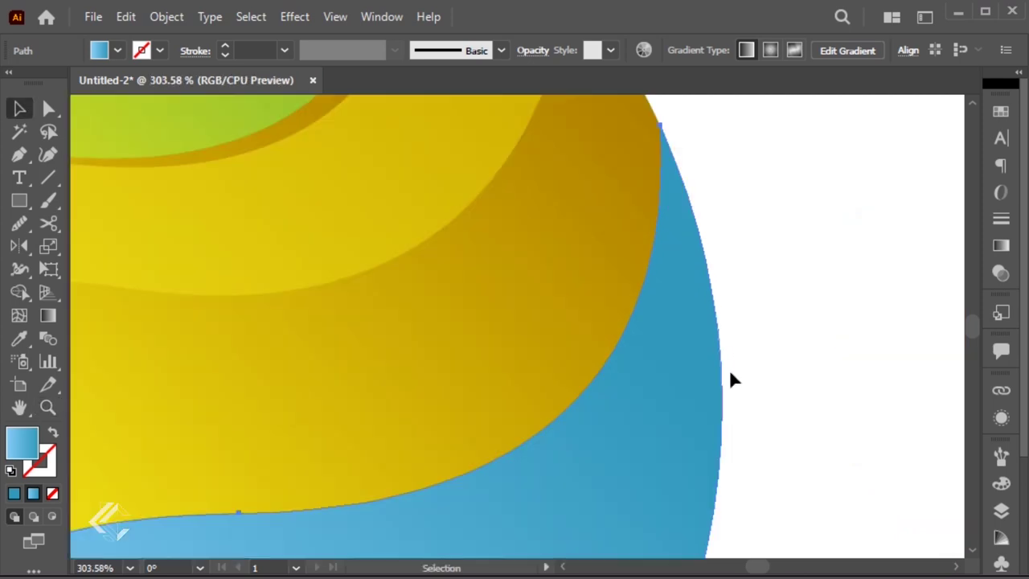
pyautogui.moveTo(690, 360)
pyautogui.mouseDown()
pyautogui.moveTo(455, 341)
pyautogui.moveTo(501, 276)
pyautogui.mouseUp()
pyautogui.press('a')
pyautogui.click(508, 466)
pyautogui.moveTo(508, 466); pyautogui.dragTo(491, 477)
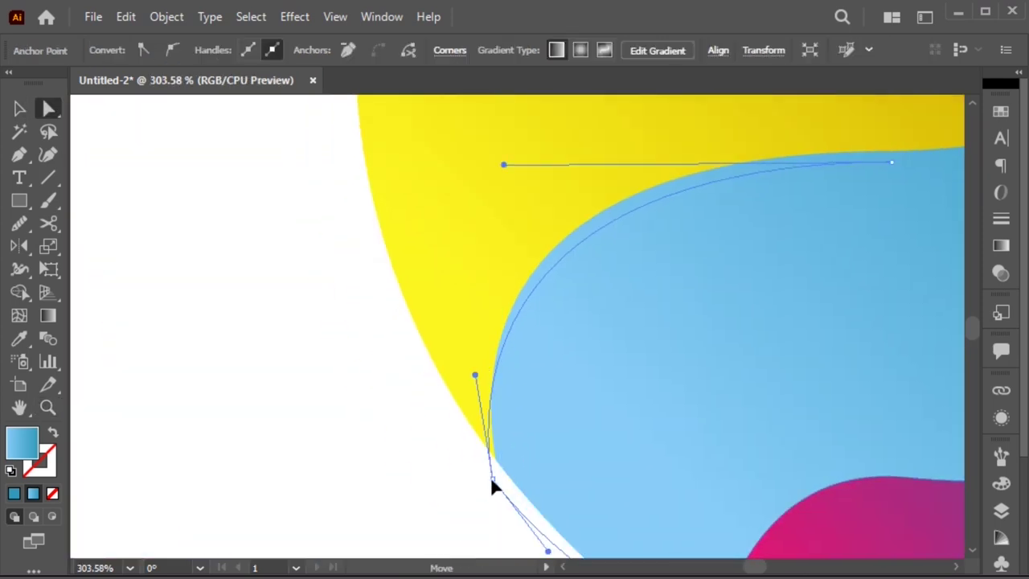
pyautogui.hotkey('ctrl', '-')
pyautogui.hotkey('ctrl', '-')
pyautogui.hotkey('ctrl', '-')
pyautogui.moveTo(813, 262); pyautogui.dragTo(583, 414)
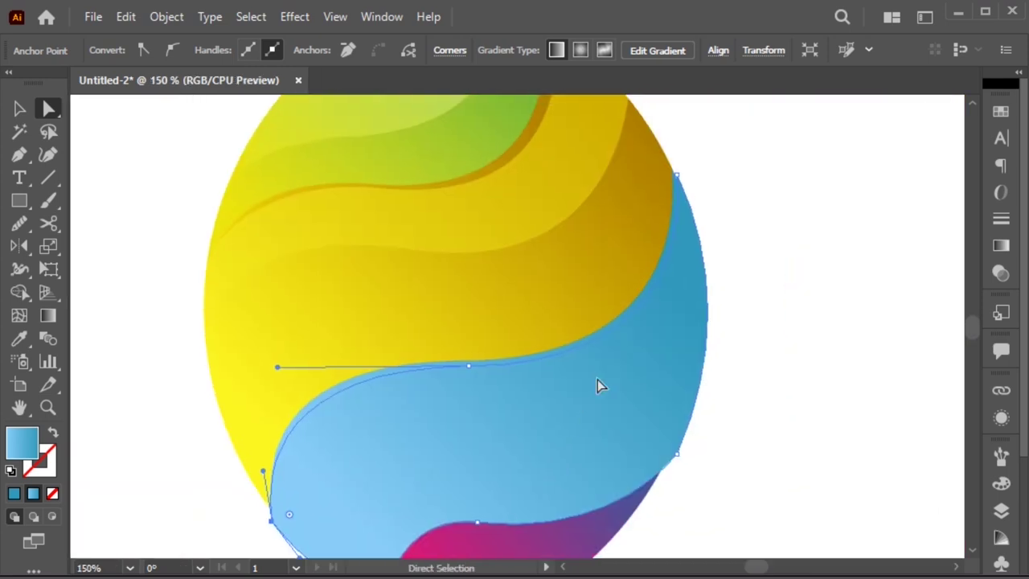
# Step: Fill the thin gap between the yellow and blue shapes with Shape Builder
pyautogui.press('z')
pyautogui.moveTo(540, 246); pyautogui.dragTo(757, 367)
pyautogui.keyDown('ctrl'); pyautogui.keyDown('shift'); pyautogui.click(483, 233); pyautogui.keyUp('shift'); pyautogui.keyUp('ctrl')
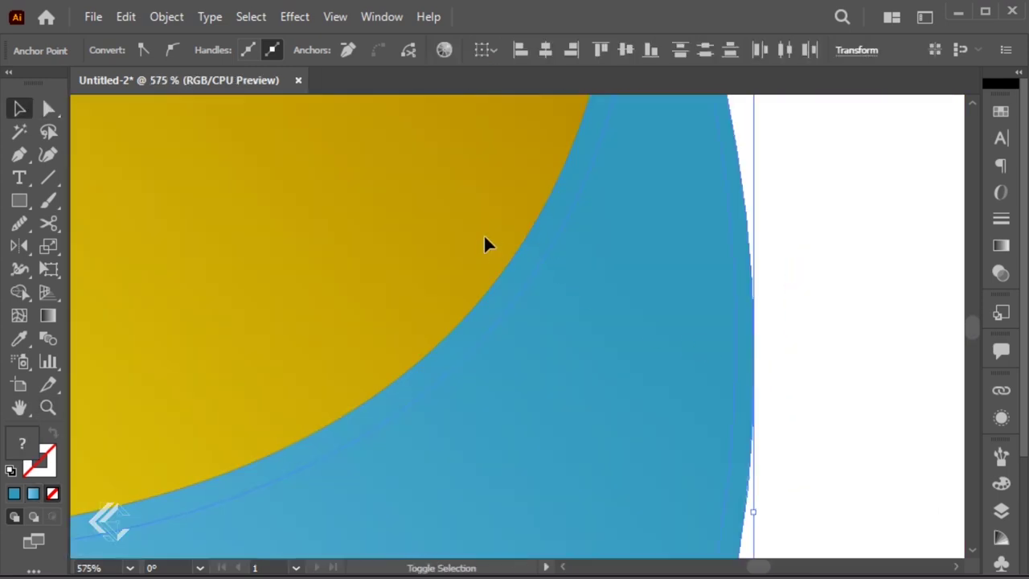
pyautogui.hotkey('shift', 'm')
pyautogui.click(523, 269)
pyautogui.hotkey('ctrl', '-')
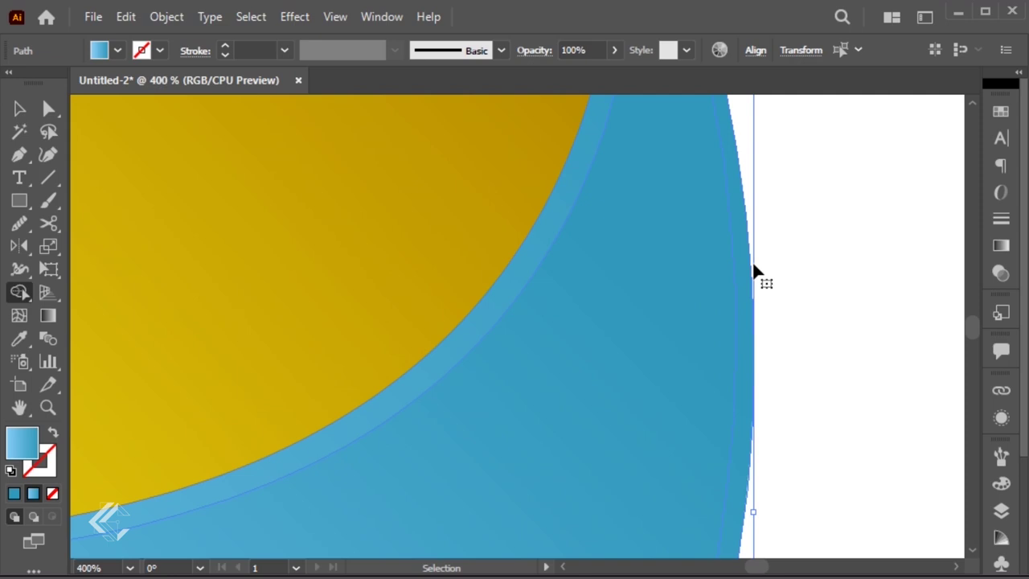
pyautogui.hotkey('ctrl', '-')
pyautogui.hotkey('ctrl', '-')
pyautogui.hotkey('ctrl', '-')
pyautogui.press('v')
pyautogui.click(787, 261)
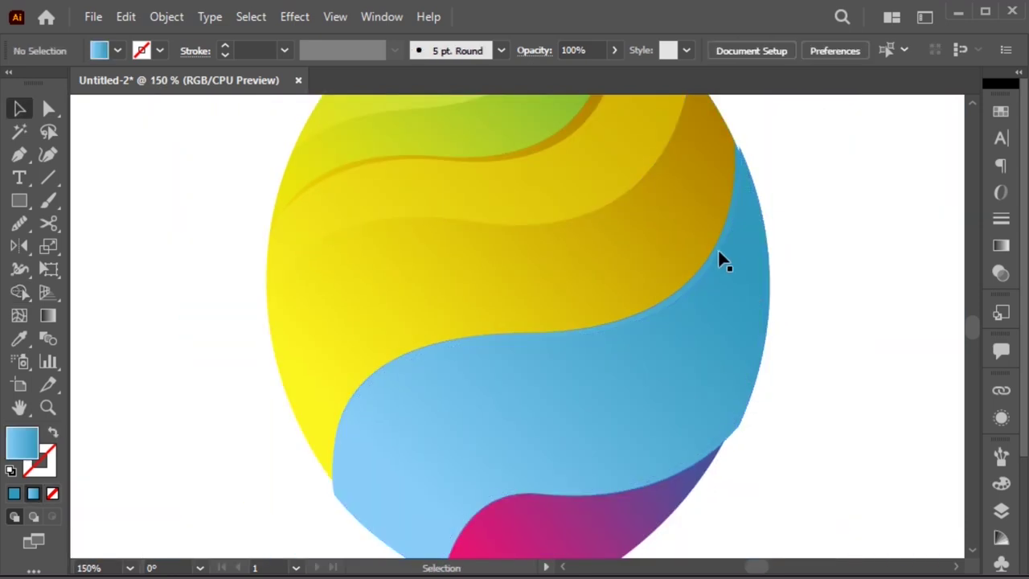
# Step: Reselect the blue band and view the artwork at 100%
pyautogui.click(719, 254)
pyautogui.moveTo(618, 163); pyautogui.dragTo(868, 338)
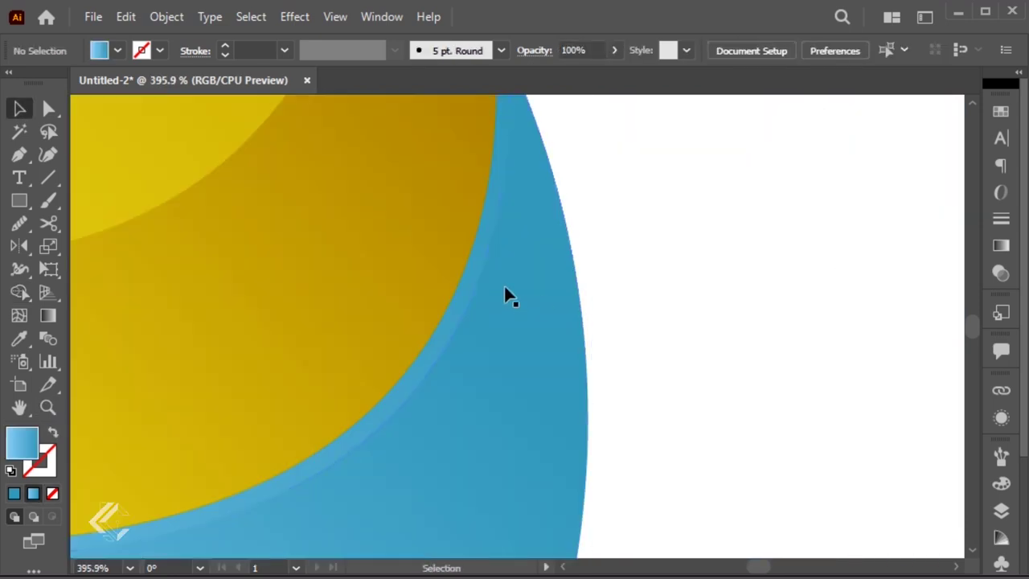
pyautogui.press('a')
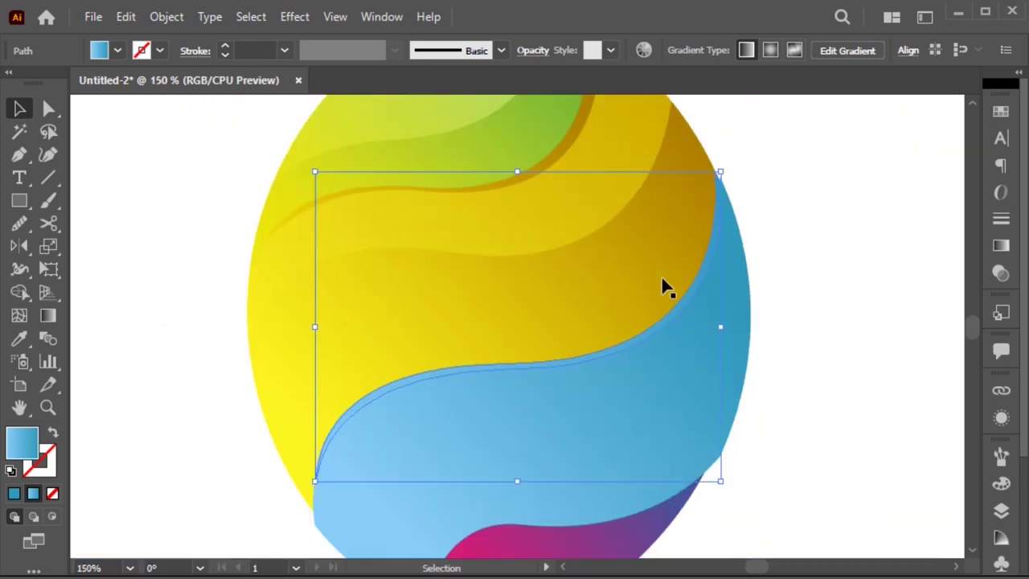
pyautogui.click(727, 356)
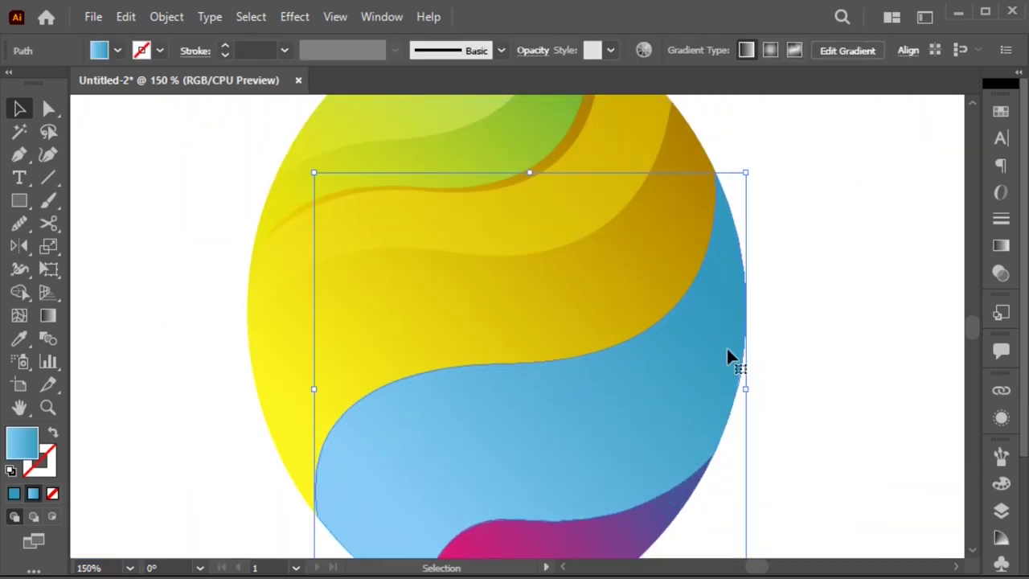
pyautogui.press('Delete')
pyautogui.hotkey('ctrl', 'z')
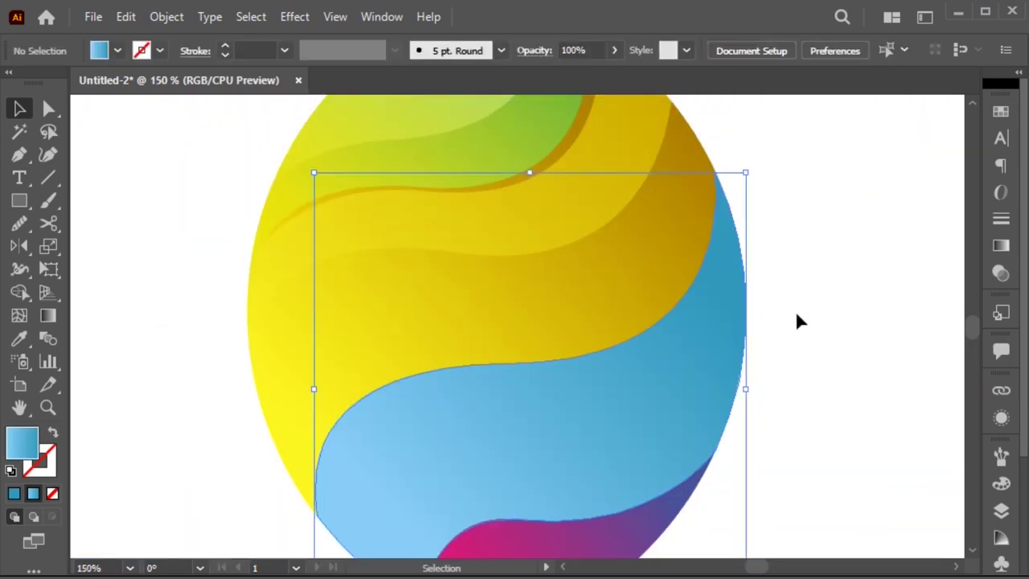
pyautogui.hotkey('ctrl', '1')
pyautogui.click(796, 315)
pyautogui.hotkey('ctrl', 'z')
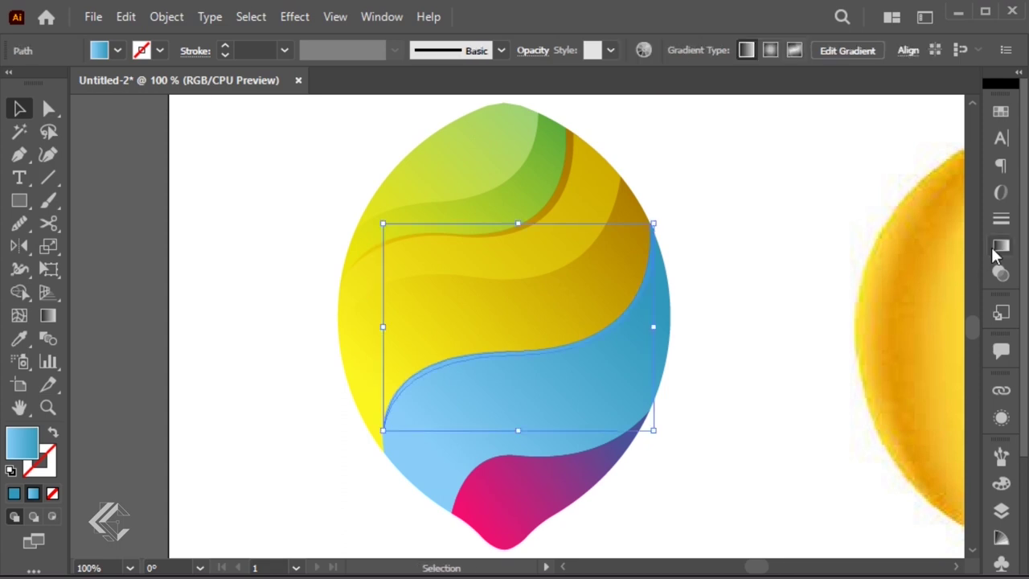
# Step: Set the blue band's blend mode to Multiply
pyautogui.click(1002, 273)
pyautogui.click(828, 135)
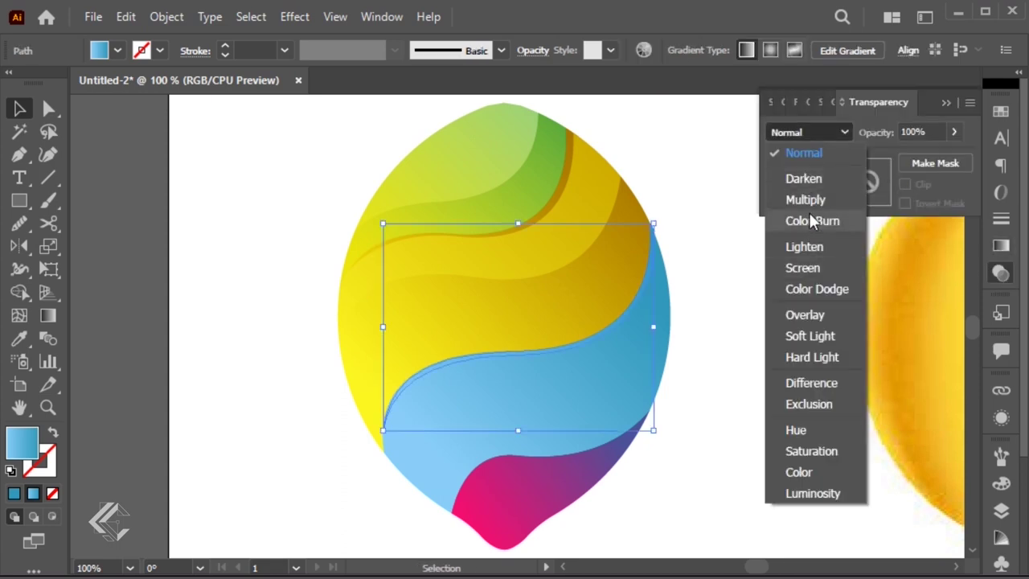
pyautogui.click(809, 199)
pyautogui.click(744, 320)
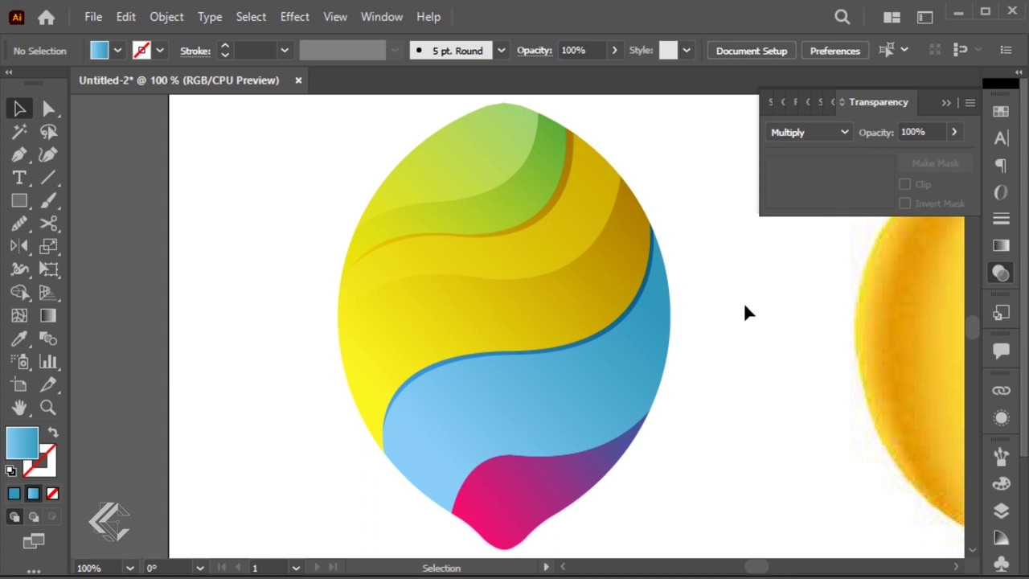
# Step: Duplicate the blue band up-left and bend the copy's edge outward to the right
pyautogui.click(560, 432)
pyautogui.moveTo(562, 426); pyautogui.dragTo(538, 414)
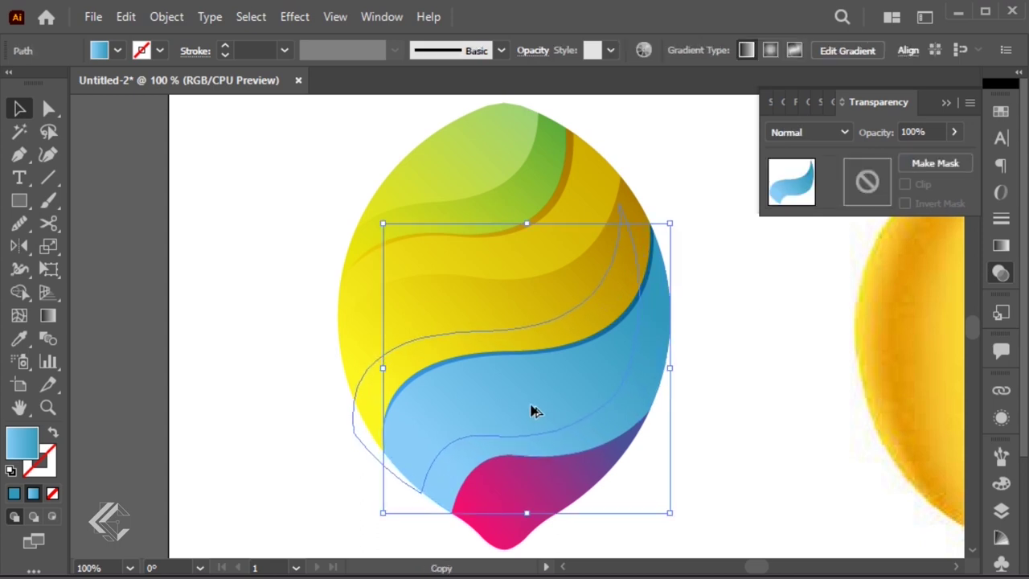
pyautogui.moveTo(541, 416); pyautogui.dragTo(531, 409)
pyautogui.press('a')
pyautogui.moveTo(620, 390); pyautogui.dragTo(679, 333)
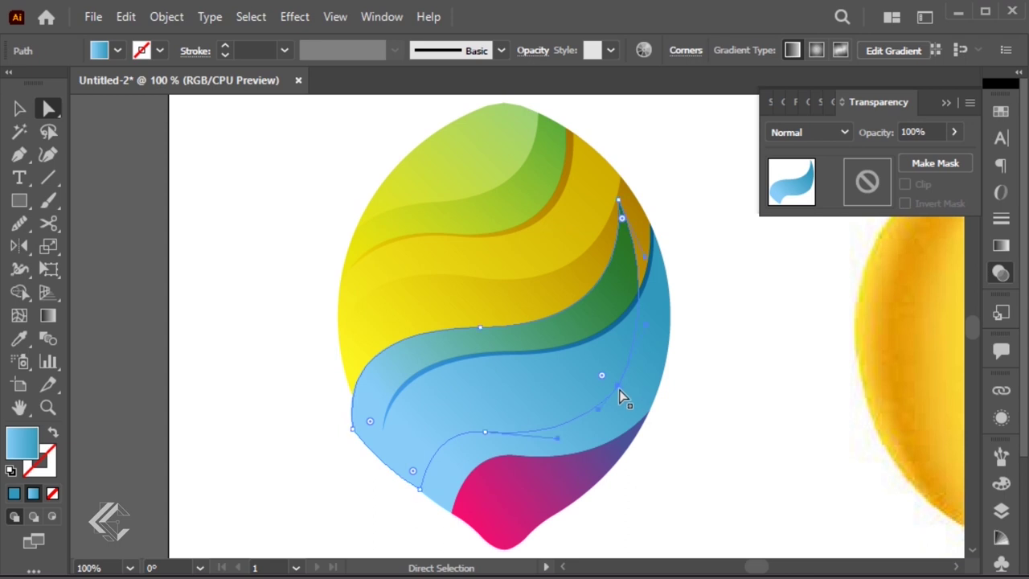
pyautogui.keyDown('ctrl'); pyautogui.click(699, 329); pyautogui.keyUp('ctrl')
# Step: Deepen the curve along the copy's right edge by moving its points
pyautogui.click(667, 375)
pyautogui.hotkey('ctrl', 'space')
pyautogui.moveTo(395, 248); pyautogui.dragTo(820, 478)
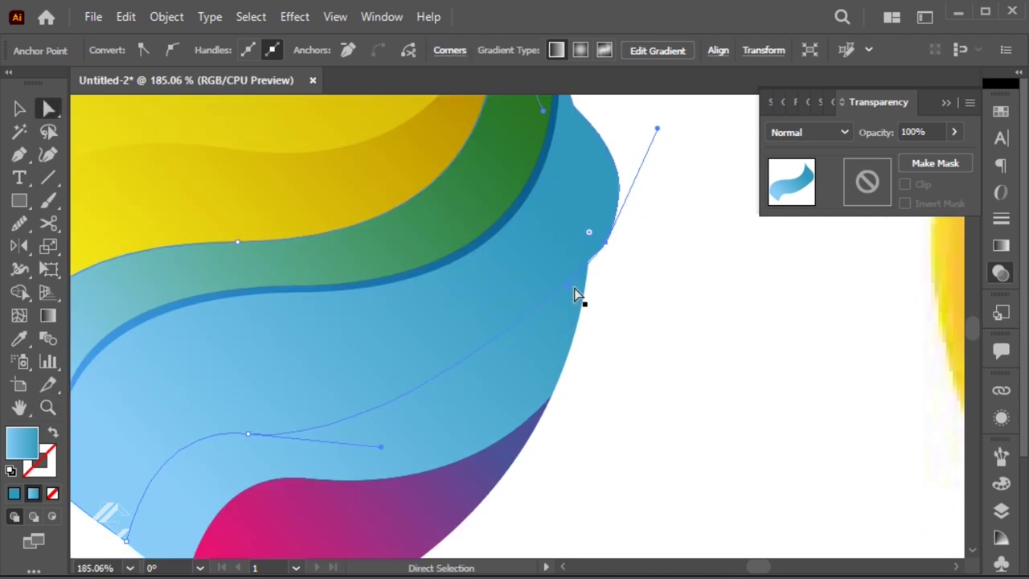
pyautogui.moveTo(568, 296); pyautogui.dragTo(532, 362)
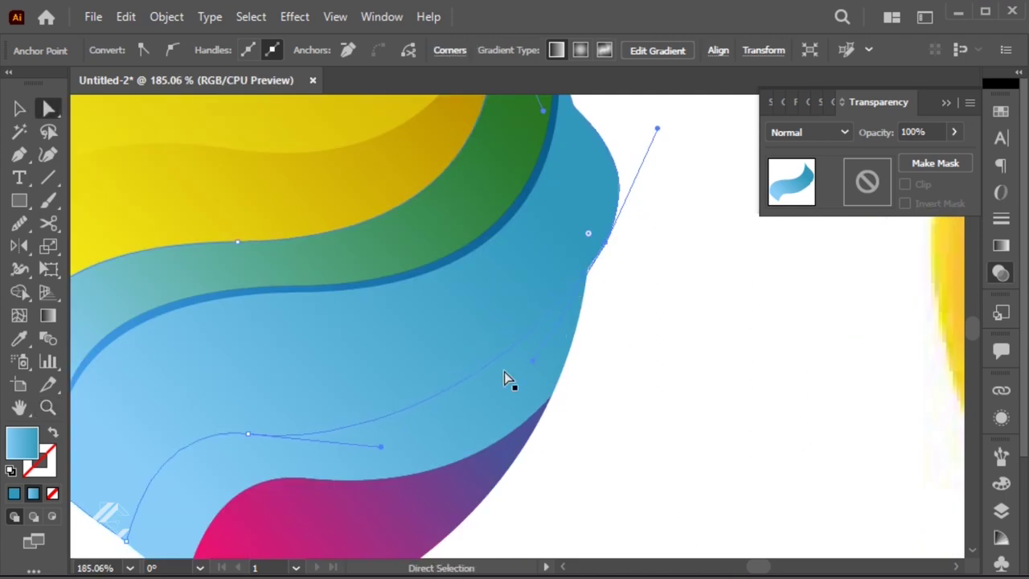
pyautogui.moveTo(247, 435); pyautogui.dragTo(289, 405)
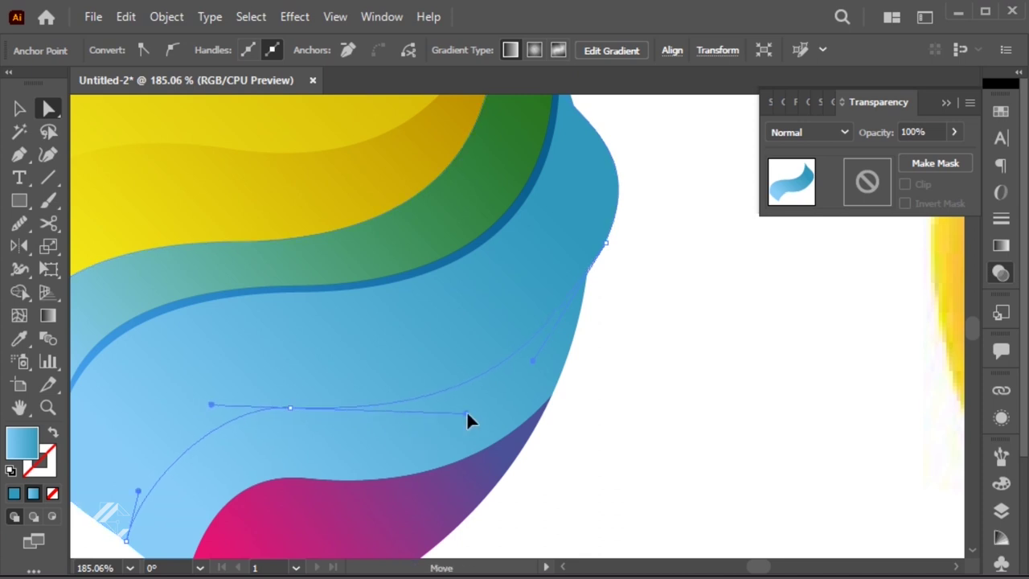
pyautogui.press('v')
pyautogui.hotkey('ctrl', '-')
# Step: Merge the middle blue region into one shape with Shape Builder
pyautogui.hotkey('ctrl', 'a')
pyautogui.hotkey('shift', 'm')
pyautogui.click(603, 358)
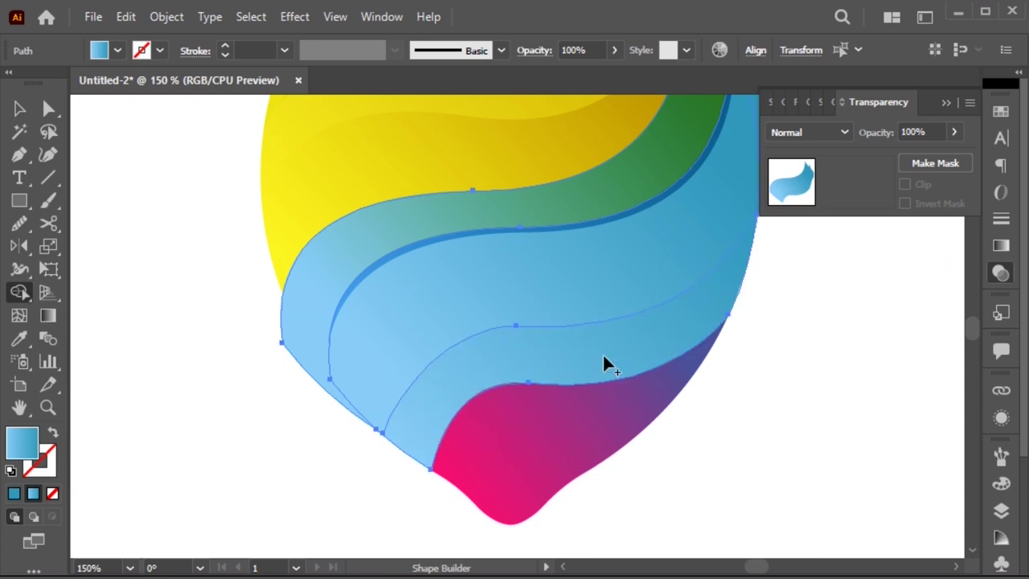
pyautogui.hotkey('ctrl', 'shift', 'a')
pyautogui.press('a')
# Step: Copy the merged light-blue shape, then delete the original
pyautogui.click(622, 361)
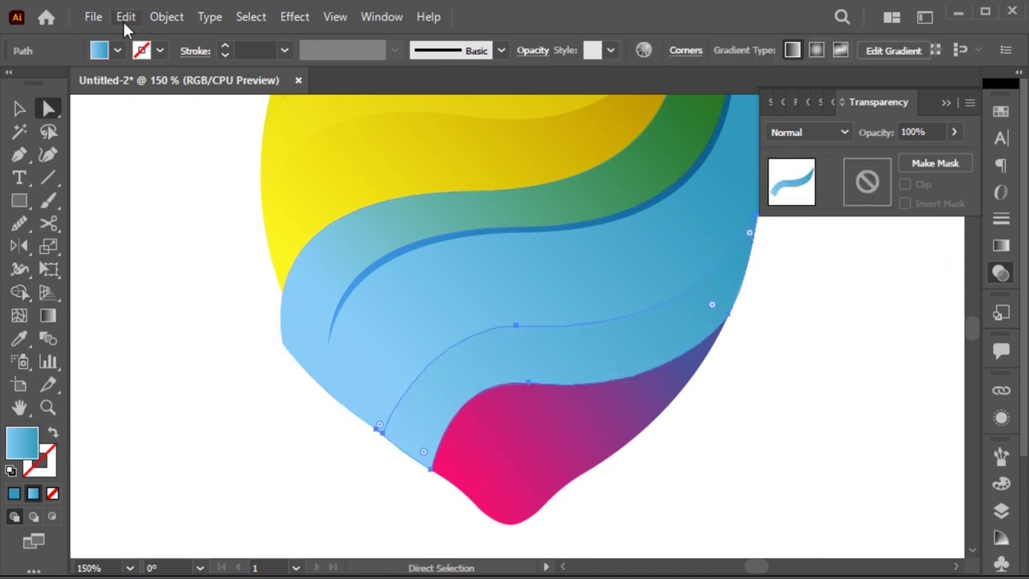
pyautogui.click(125, 17)
pyautogui.click(175, 110)
pyautogui.hotkey('ctrl', 'f')
pyautogui.hotkey('ctrl', 'z')
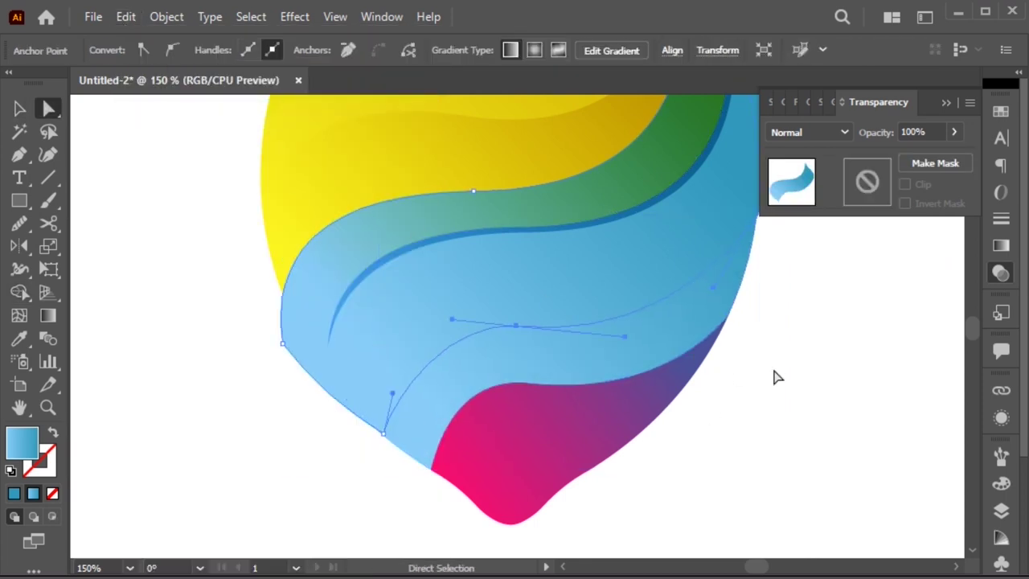
pyautogui.press('Delete')
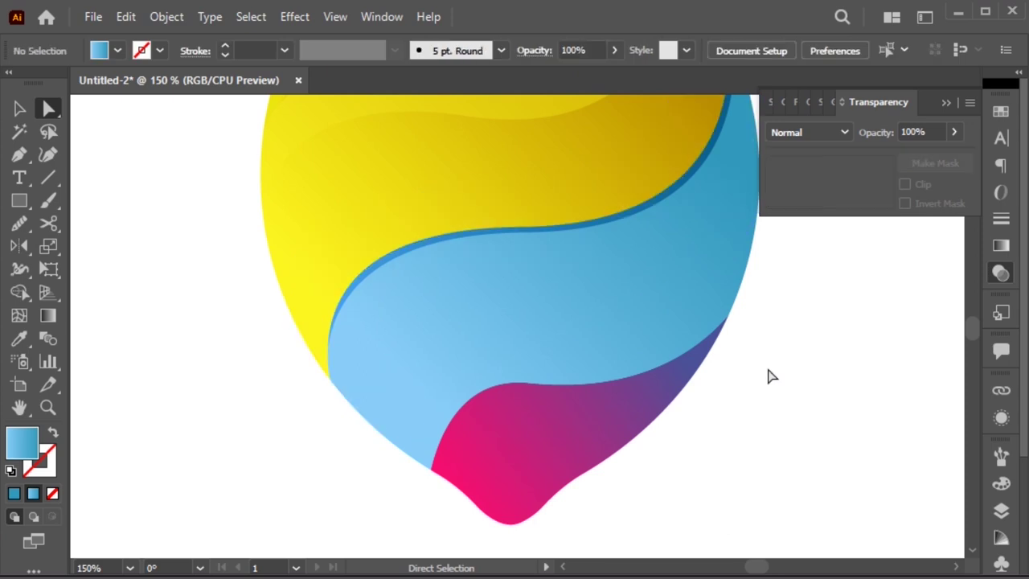
pyautogui.click(126, 17)
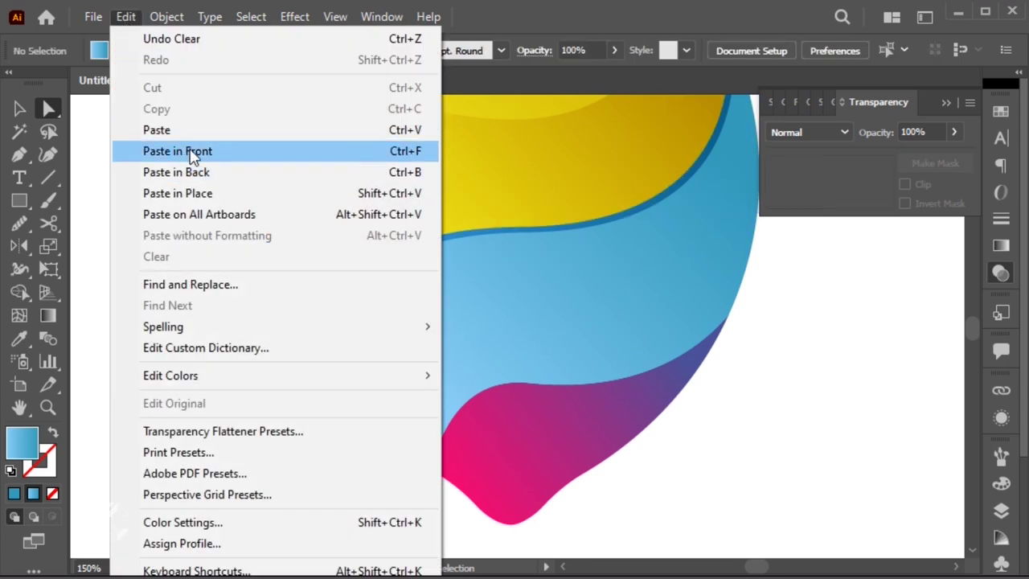
# Step: Paste the copied wave in front and set its blend mode to Multiply
pyautogui.click(193, 152)
pyautogui.click(947, 102)
pyautogui.click(1001, 246)
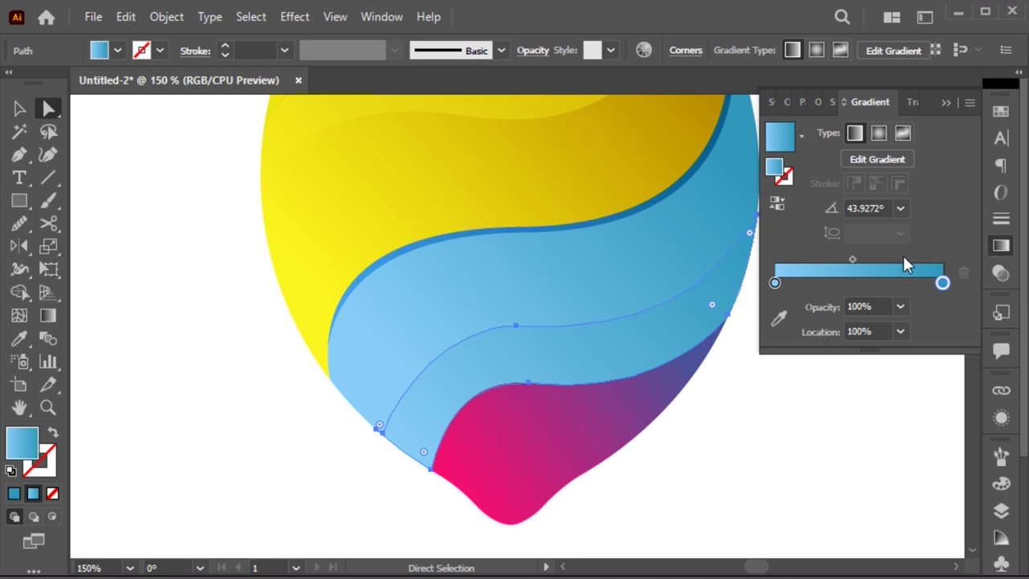
pyautogui.click(1003, 273)
pyautogui.click(808, 132)
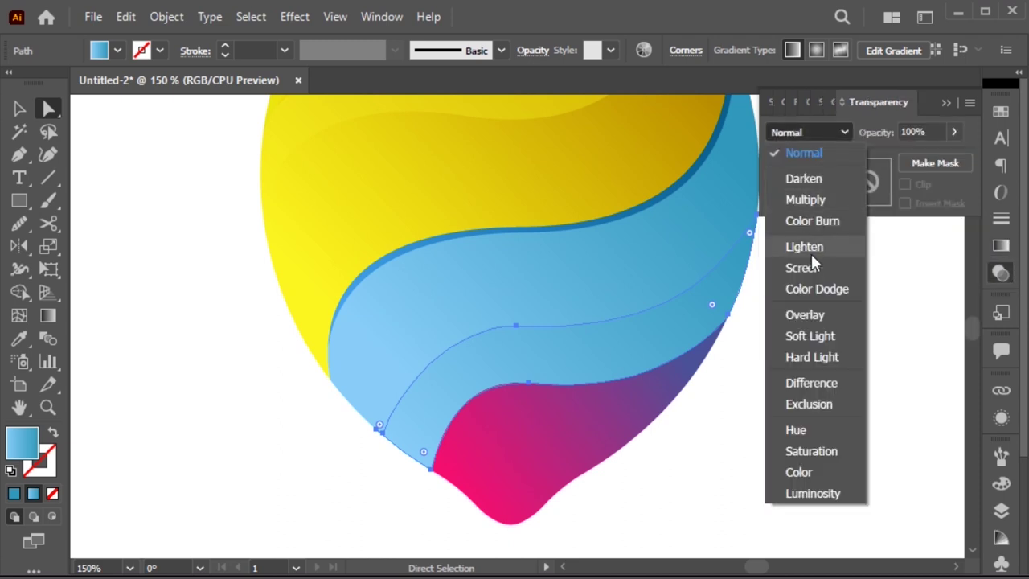
pyautogui.click(812, 201)
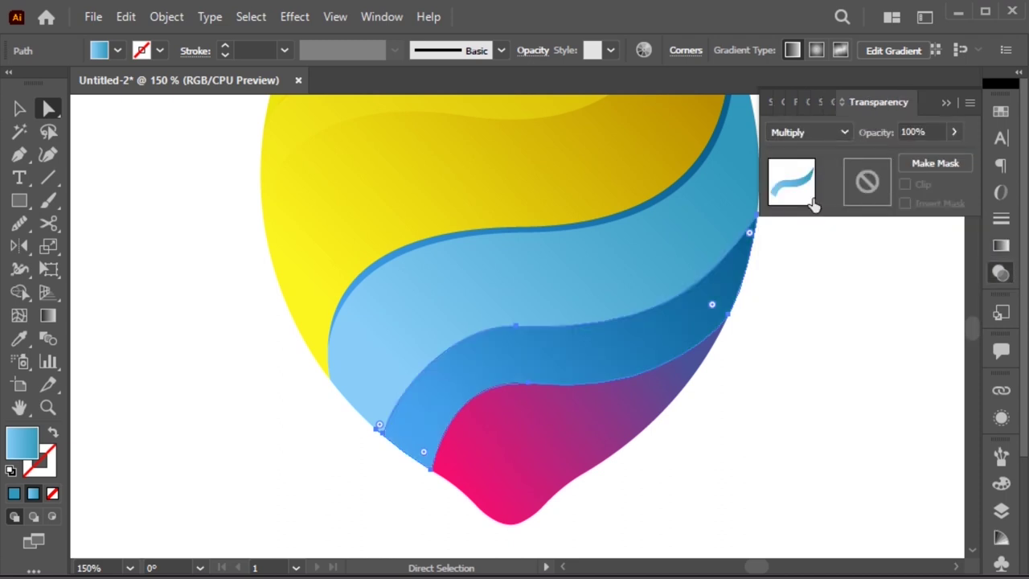
# Step: Set the wave gradient's left stop opacity to 0%
pyautogui.click(1002, 245)
pyautogui.click(775, 282)
pyautogui.click(864, 306)
pyautogui.write('0')
pyautogui.press('Return')
pyautogui.click(776, 438)
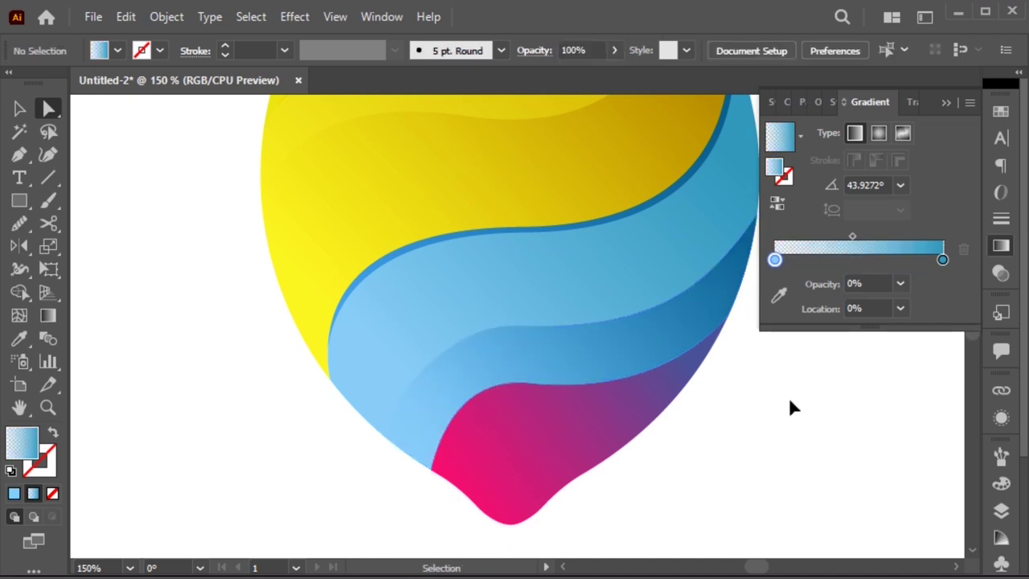
pyautogui.hotkey('ctrl', '-')
pyautogui.moveTo(789, 397); pyautogui.dragTo(754, 459)
# Step: Redirect the faded blue wave's gradient with the Gradient tool
pyautogui.press('v')
pyautogui.click(569, 404)
pyautogui.press('g')
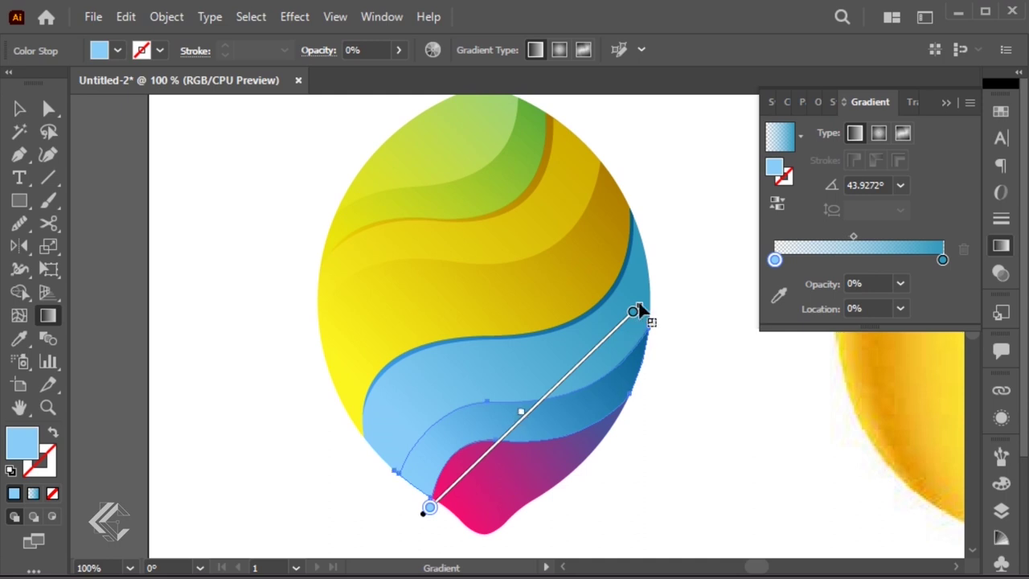
pyautogui.press('v')
pyautogui.click(657, 388)
pyautogui.moveTo(660, 457); pyautogui.dragTo(658, 447)
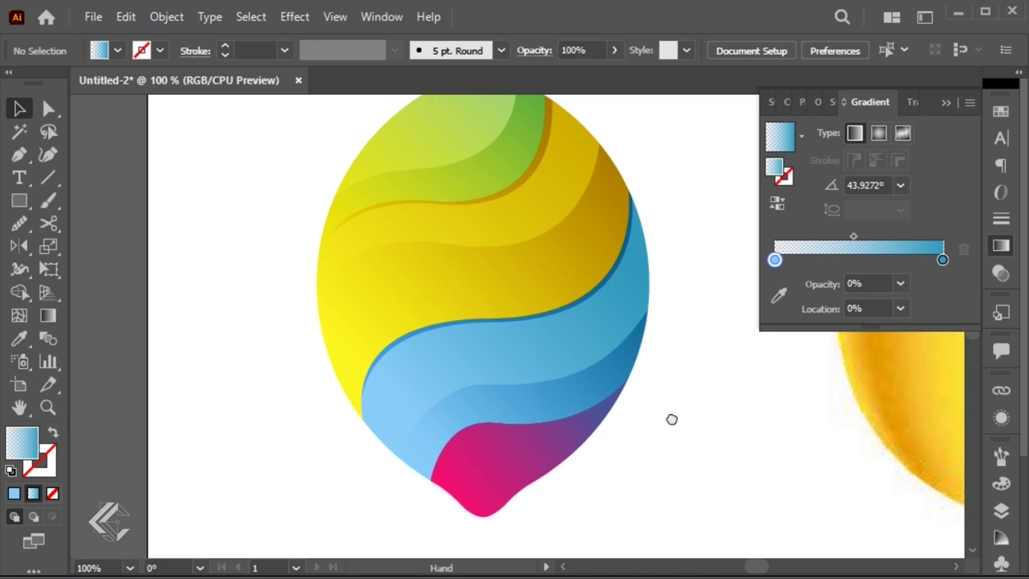
# Step: Zoom into the pink band, nudge it, and adjust its left bump point
pyautogui.moveTo(672, 407); pyautogui.dragTo(674, 394)
pyautogui.hotkey('ctrl', 'space')
pyautogui.moveTo(464, 363); pyautogui.dragTo(662, 469)
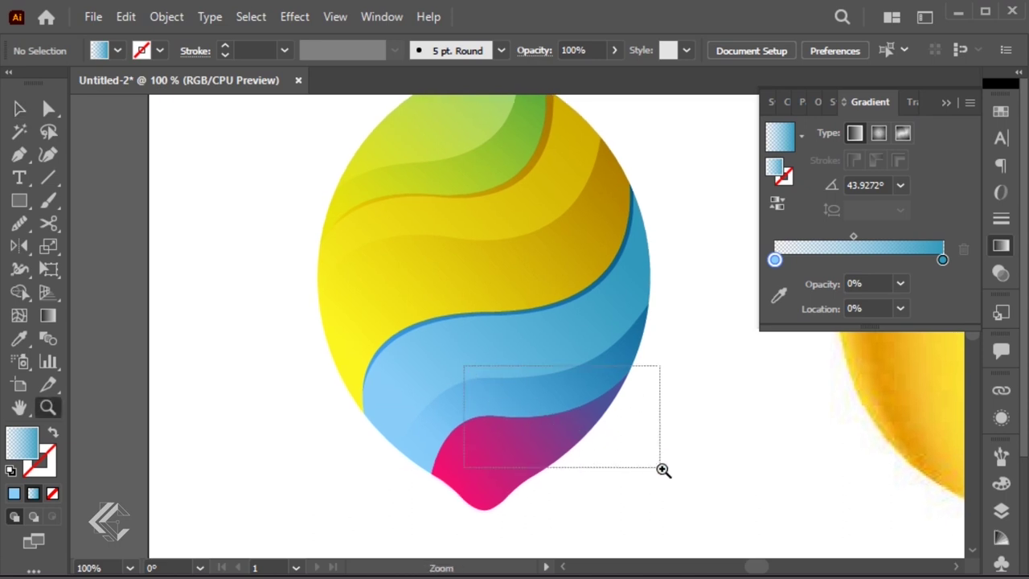
pyautogui.click(440, 376)
pyautogui.press('v')
pyautogui.moveTo(517, 361)
pyautogui.mouseDown()
pyautogui.moveTo(485, 388)
pyautogui.moveTo(807, 259)
pyautogui.mouseUp()
pyautogui.press('a')
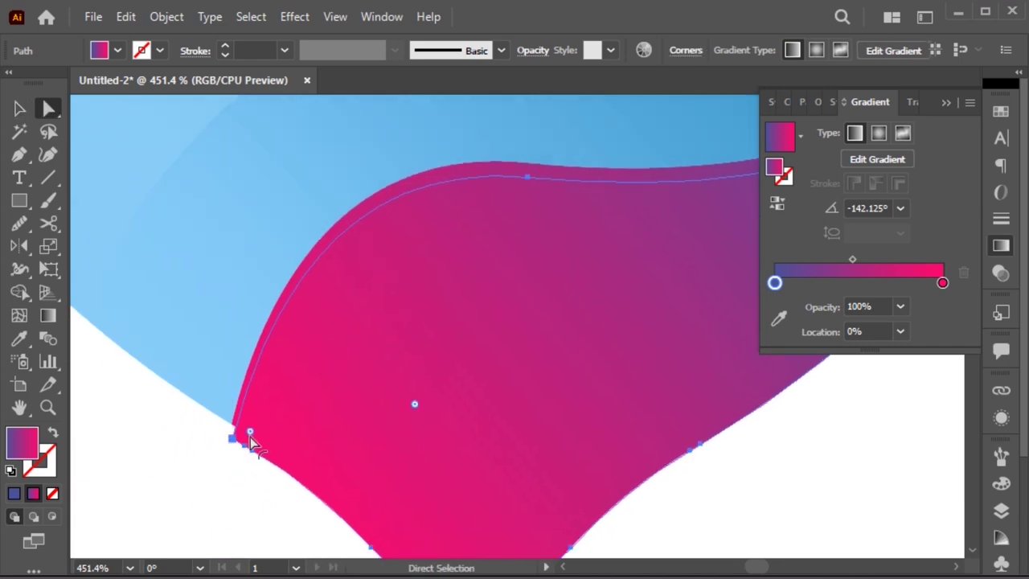
pyautogui.click(230, 440)
pyautogui.moveTo(225, 445); pyautogui.dragTo(105, 386)
# Step: Merge overlaps with Shape Builder, fix the pink band's edge, and zoom to 200%
pyautogui.press('v')
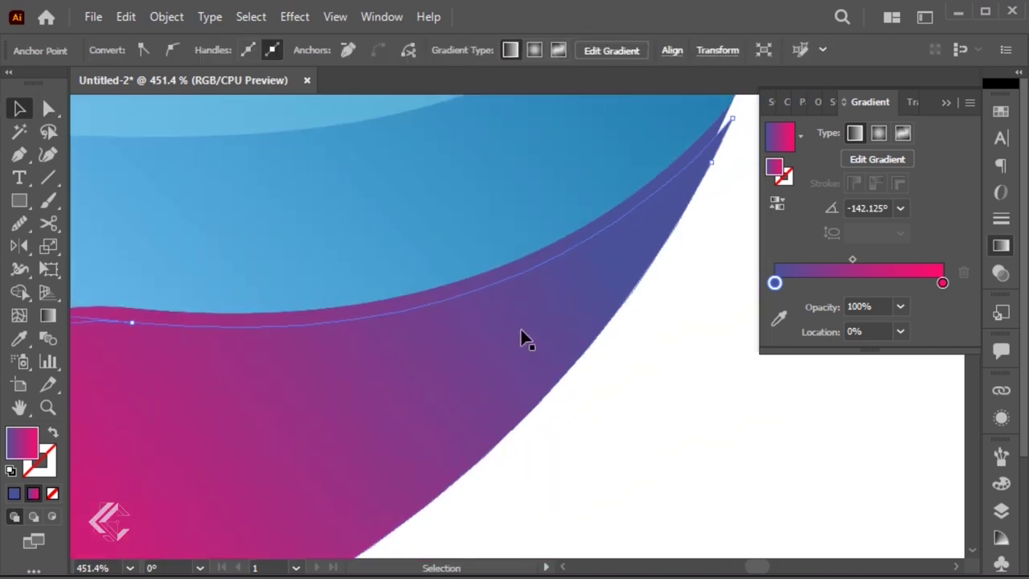
pyautogui.hotkey('ctrl', 'a')
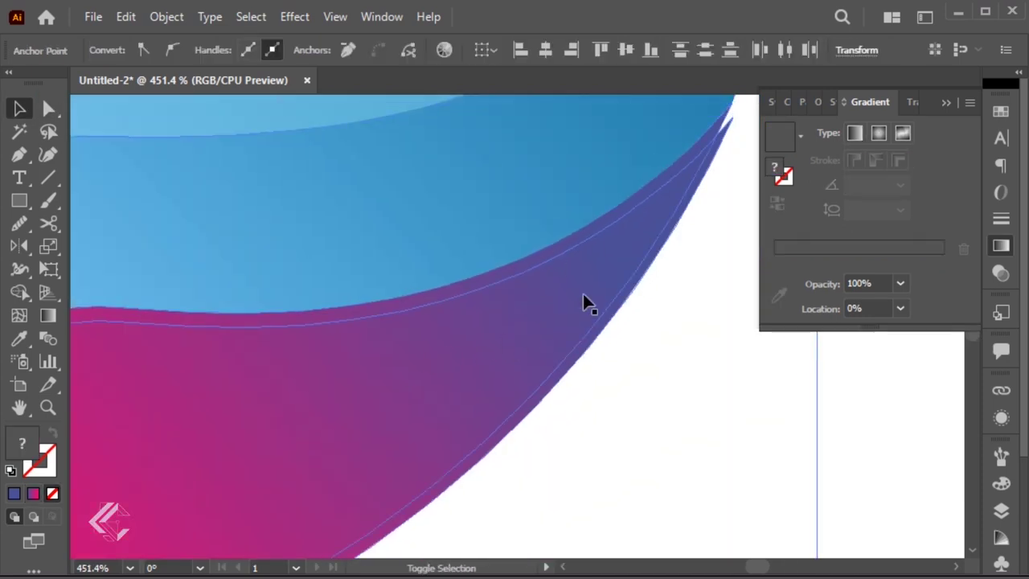
pyautogui.hotkey('shift', 'm')
pyautogui.press('a')
pyautogui.click(558, 249)
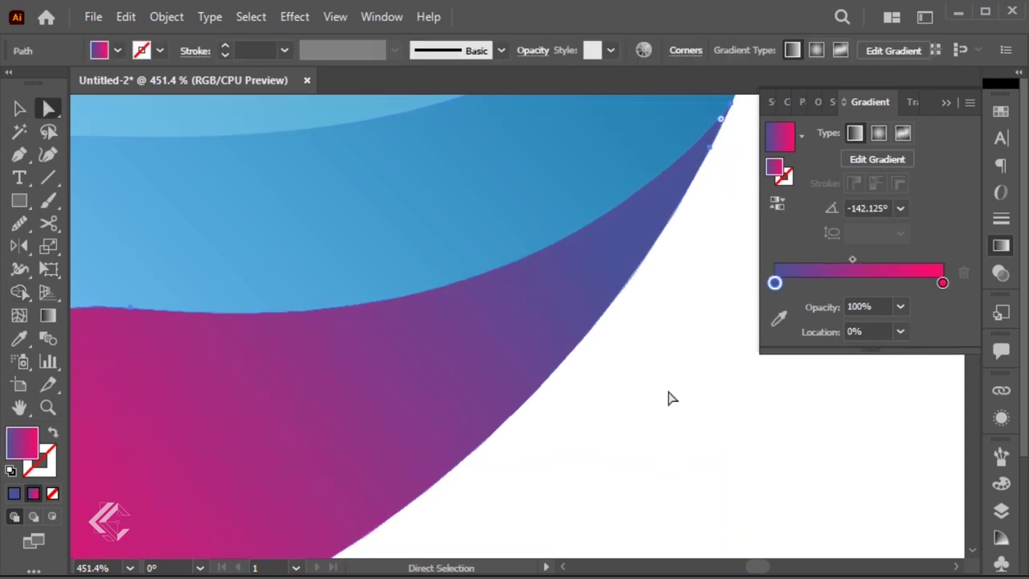
pyautogui.hotkey('ctrl', '-')
pyautogui.hotkey('ctrl', '-')
pyautogui.press('v')
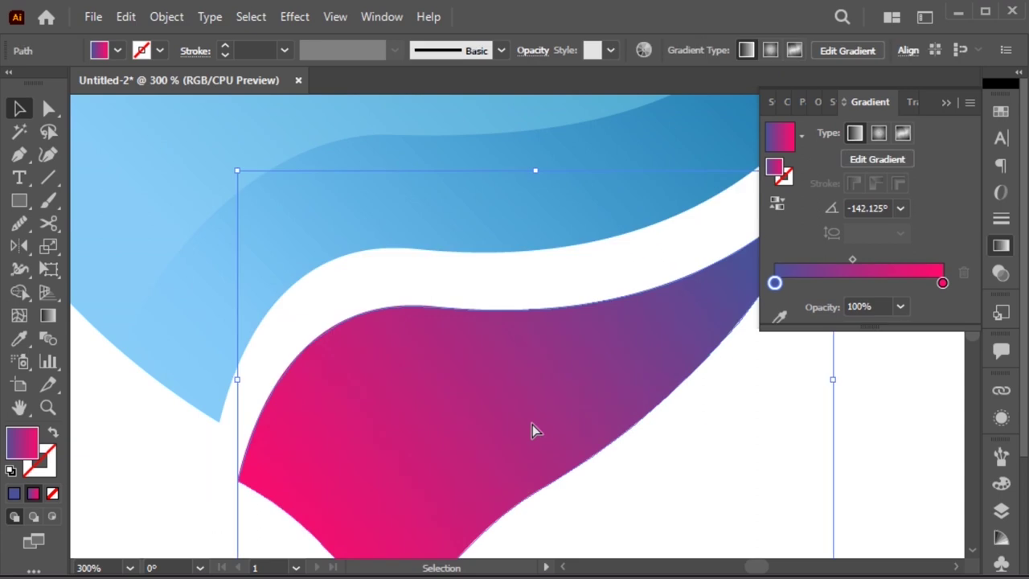
pyautogui.click(653, 455)
pyautogui.hotkey('ctrl', '-')
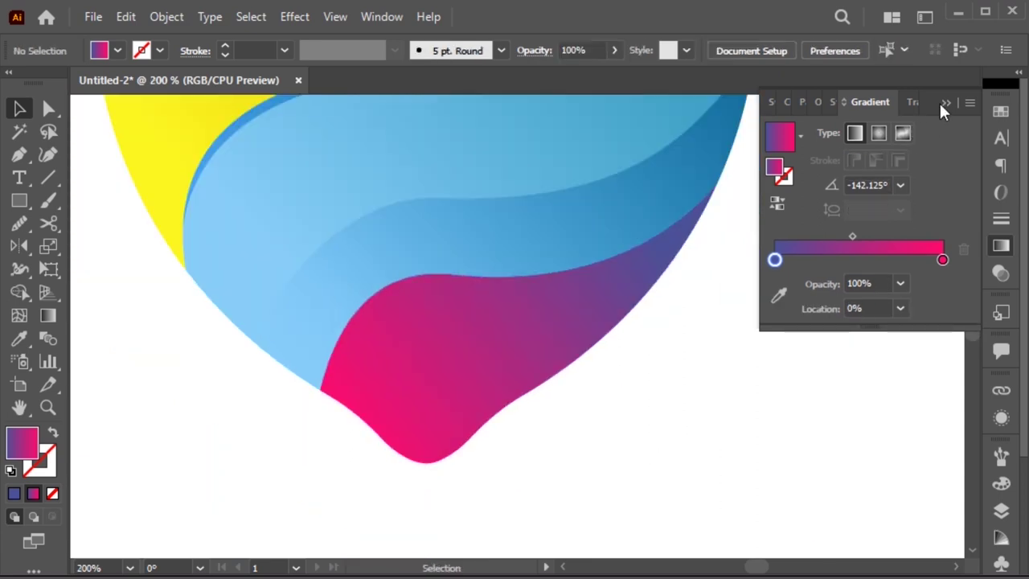
# Step: Set the pink band's blend mode to Multiply
pyautogui.click(947, 102)
pyautogui.hotkey('ctrl', 'z')
pyautogui.click(1001, 274)
pyautogui.click(828, 132)
pyautogui.click(809, 200)
pyautogui.click(753, 352)
# Step: Duplicate the pink band lower down and rotate the copy slightly clockwise
pyautogui.moveTo(619, 365); pyautogui.dragTo(622, 378)
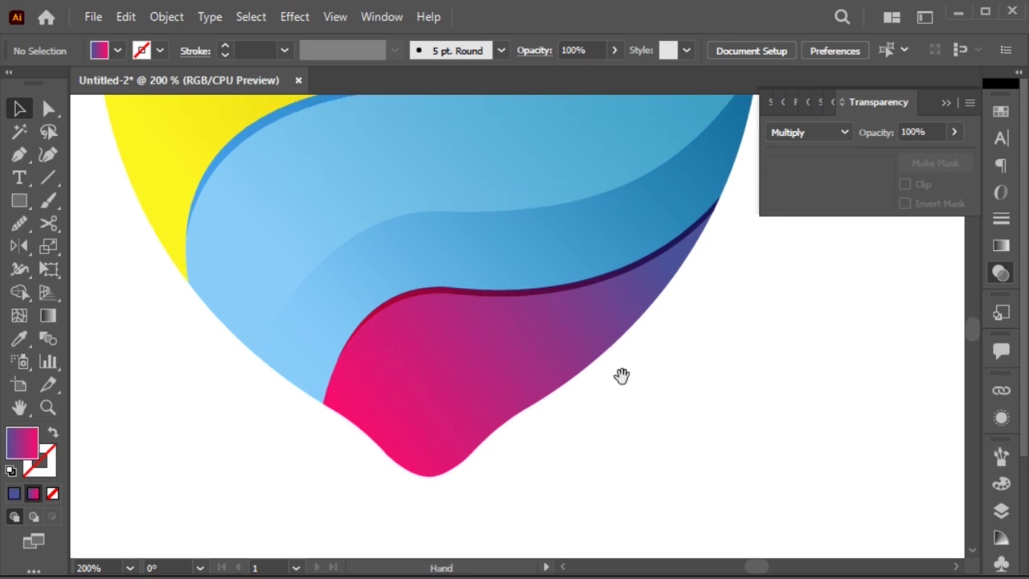
pyautogui.moveTo(485, 379); pyautogui.dragTo(485, 443)
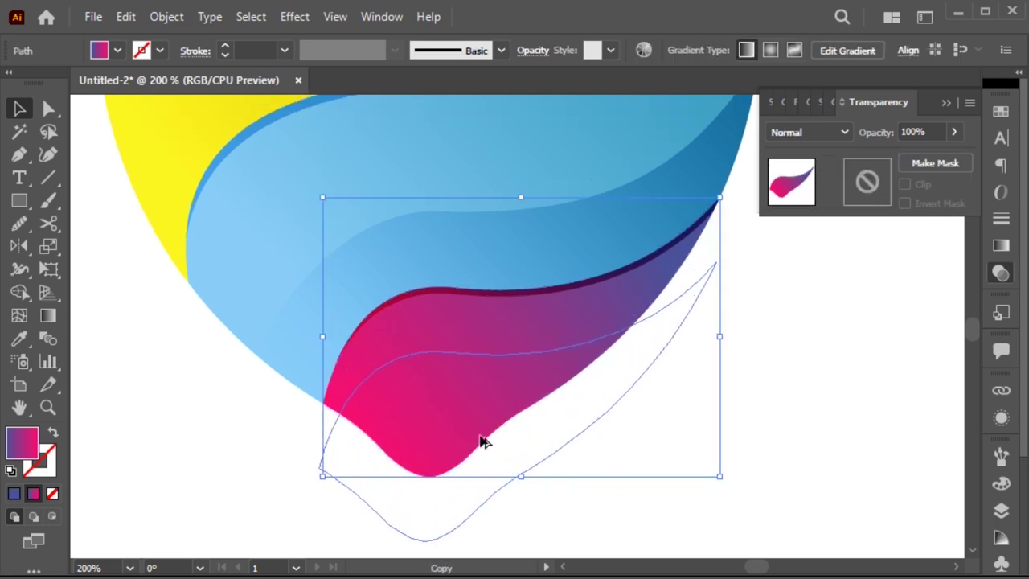
pyautogui.moveTo(482, 442); pyautogui.dragTo(483, 443)
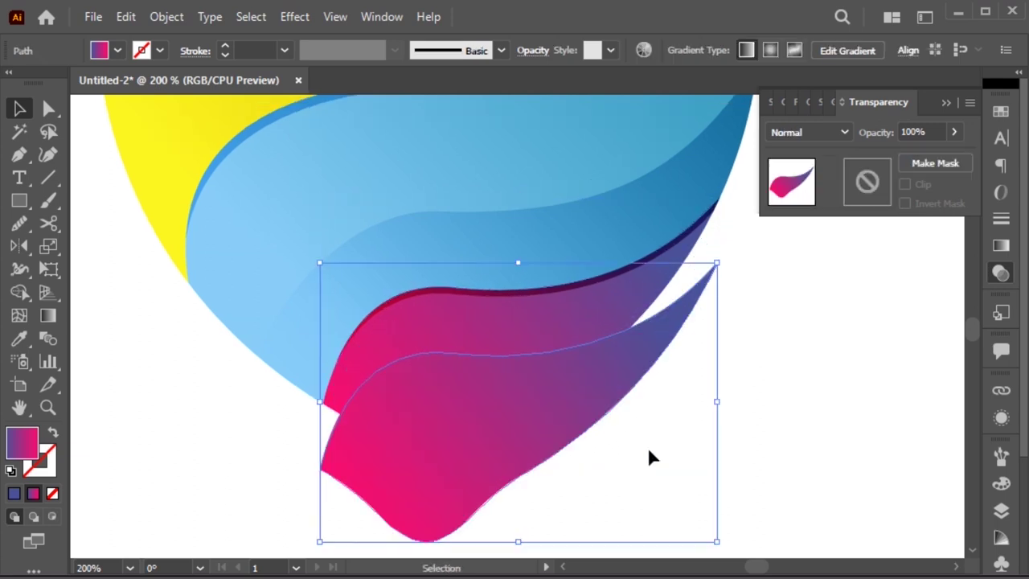
pyautogui.moveTo(726, 535); pyautogui.dragTo(737, 527)
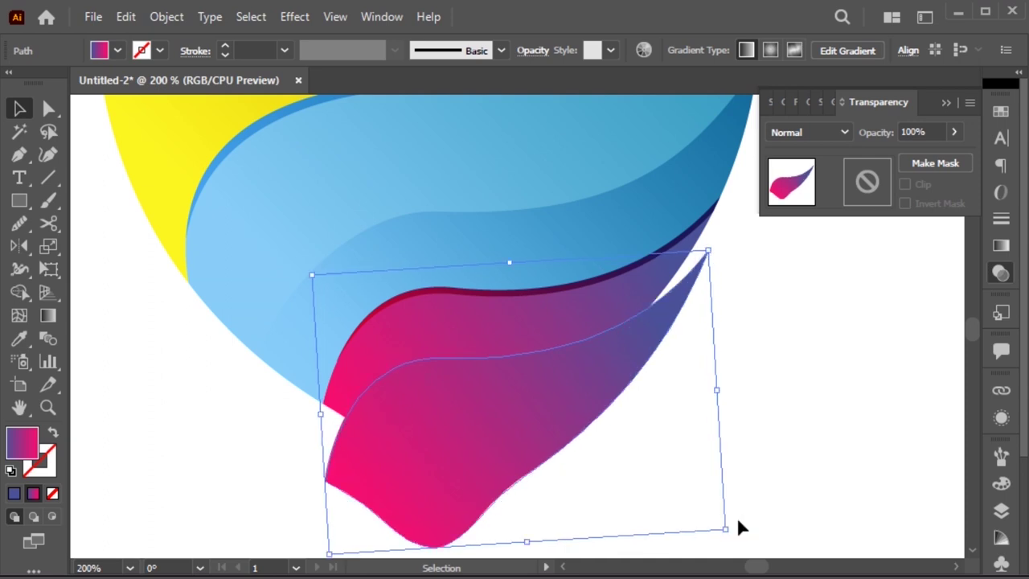
pyautogui.keyDown('shift'); pyautogui.click(512, 351); pyautogui.keyUp('shift')
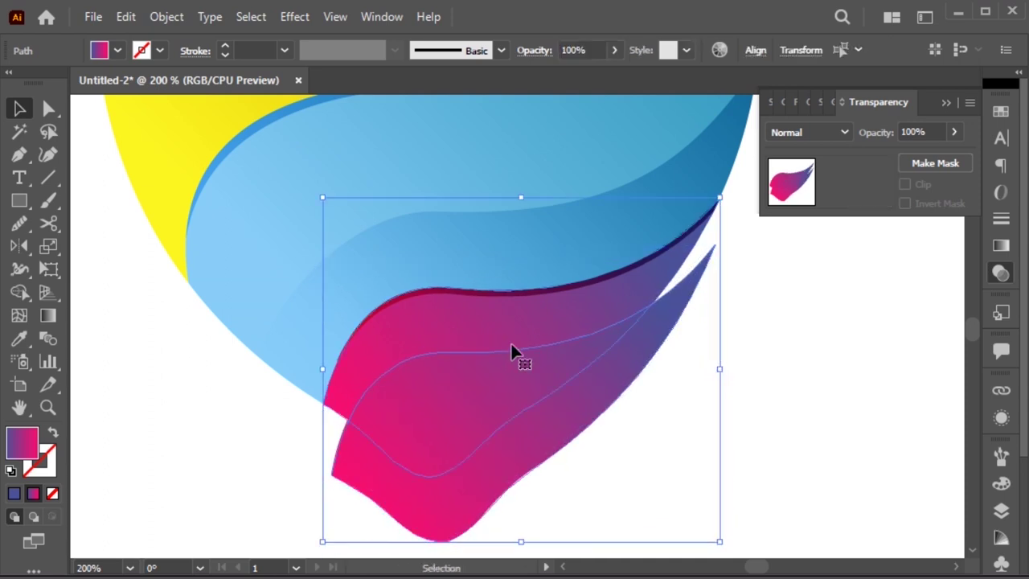
# Step: Split the overlapping pink shapes with Shape Builder, keeping the inner piece
pyautogui.hotkey('shift', 'm')
pyautogui.press('v')
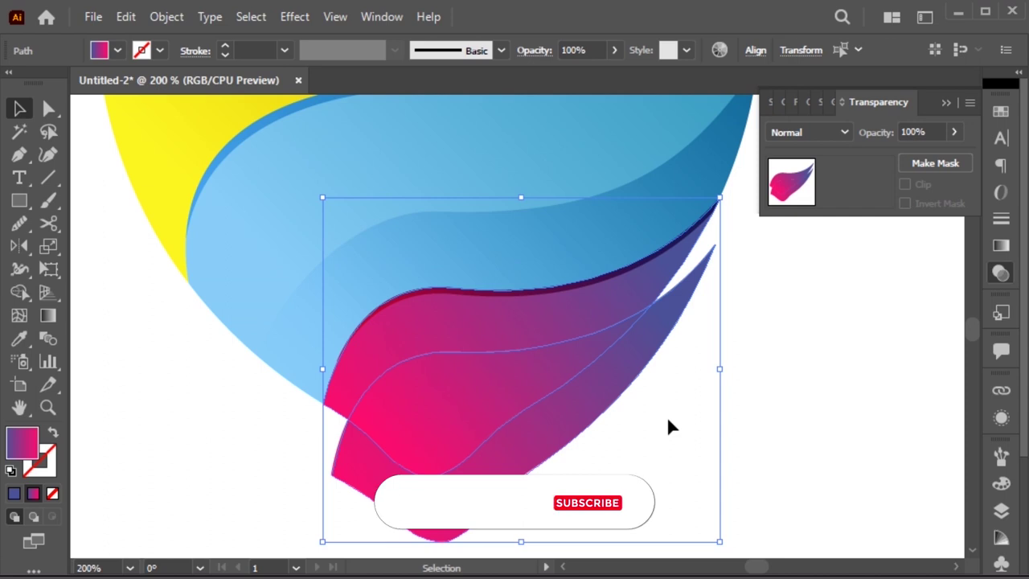
pyautogui.click(666, 416)
pyautogui.press('a')
pyautogui.click(477, 380)
pyautogui.press('Delete')
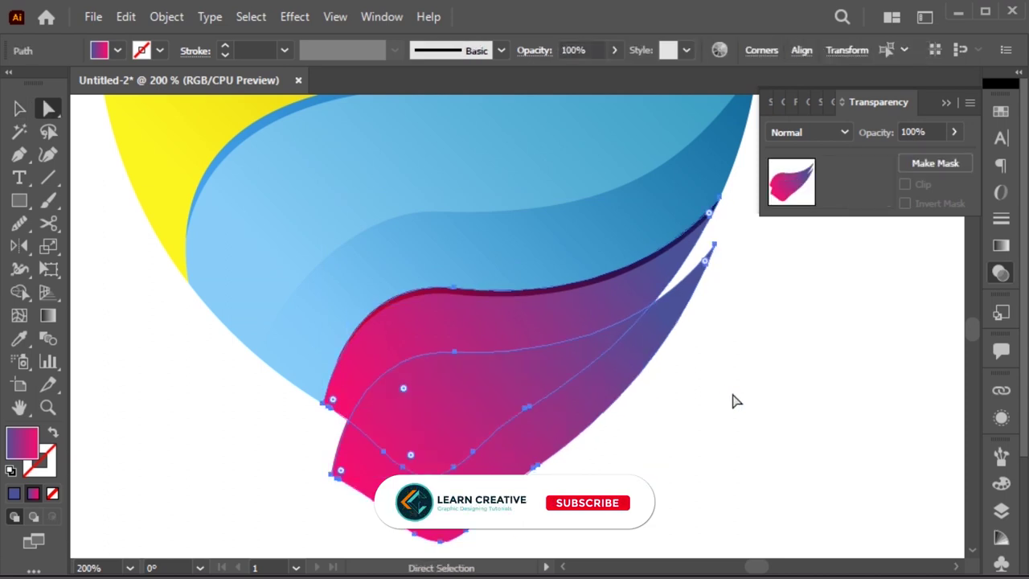
pyautogui.click(737, 401)
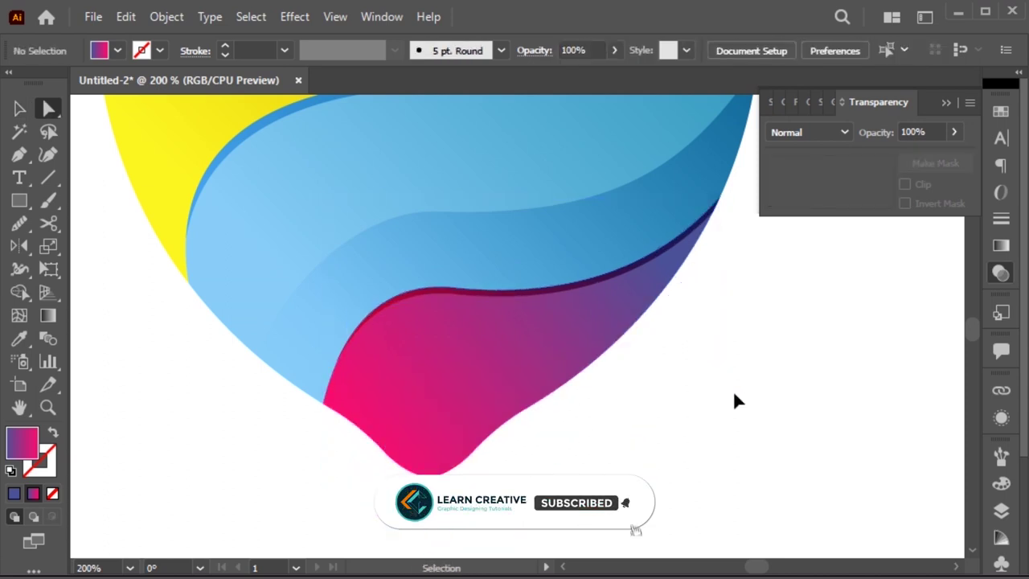
pyautogui.hotkey('ctrl', 'z')
# Step: Set the inner piece to Multiply with its right gradient stop at 0% opacity
pyautogui.click(837, 132)
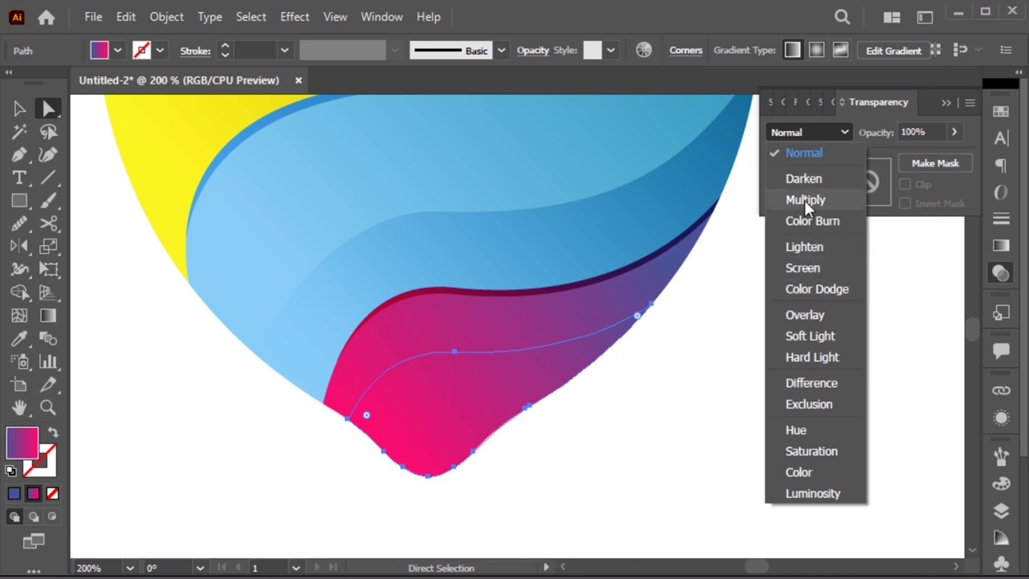
pyautogui.click(805, 200)
pyautogui.hotkey('ctrl', 'F9')
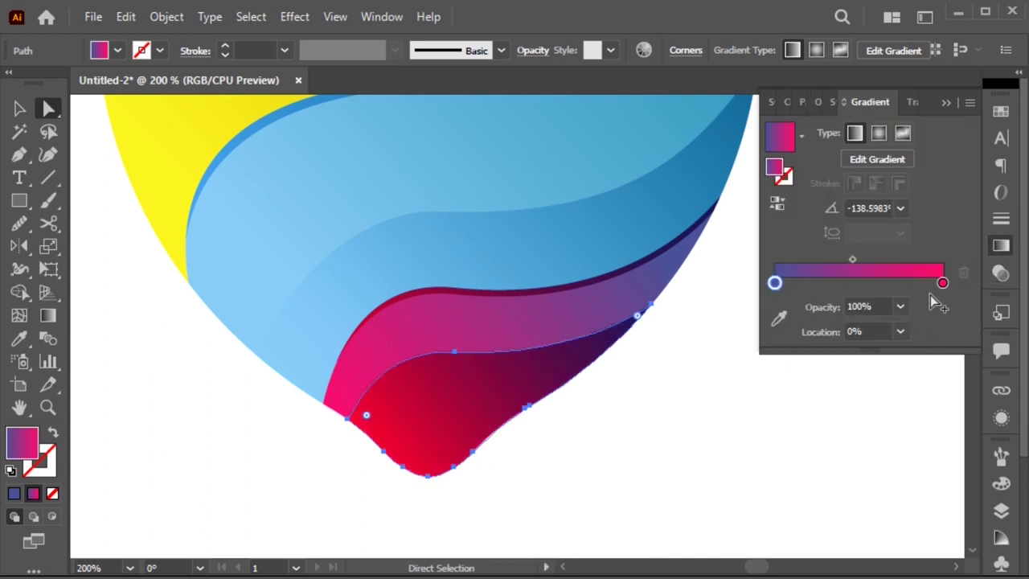
pyautogui.doubleClick(860, 307)
pyautogui.write('0')
pyautogui.press('Return')
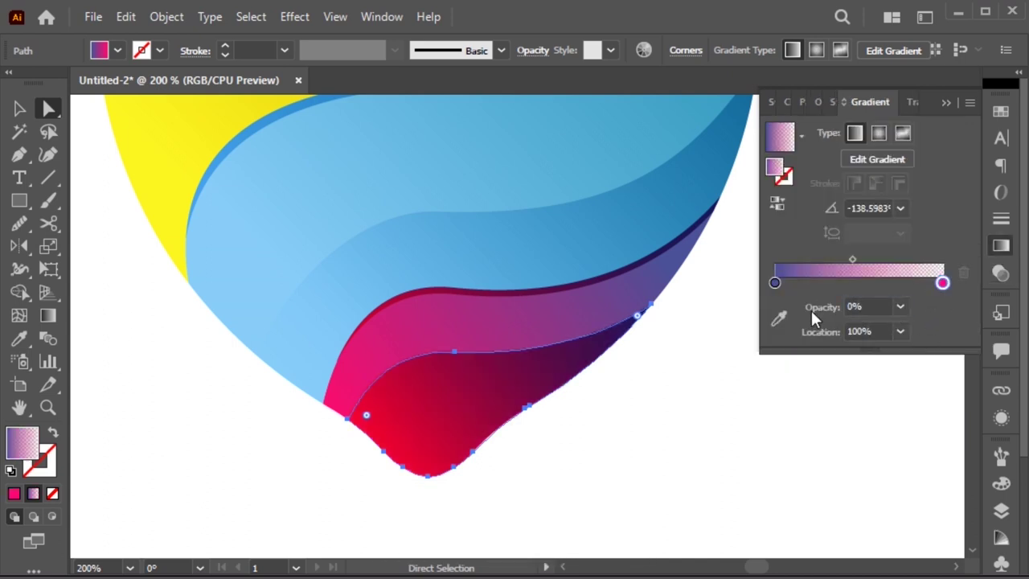
pyautogui.keyDown('ctrl'); pyautogui.click(705, 437); pyautogui.keyUp('ctrl')
pyautogui.hotkey('ctrl', '-')
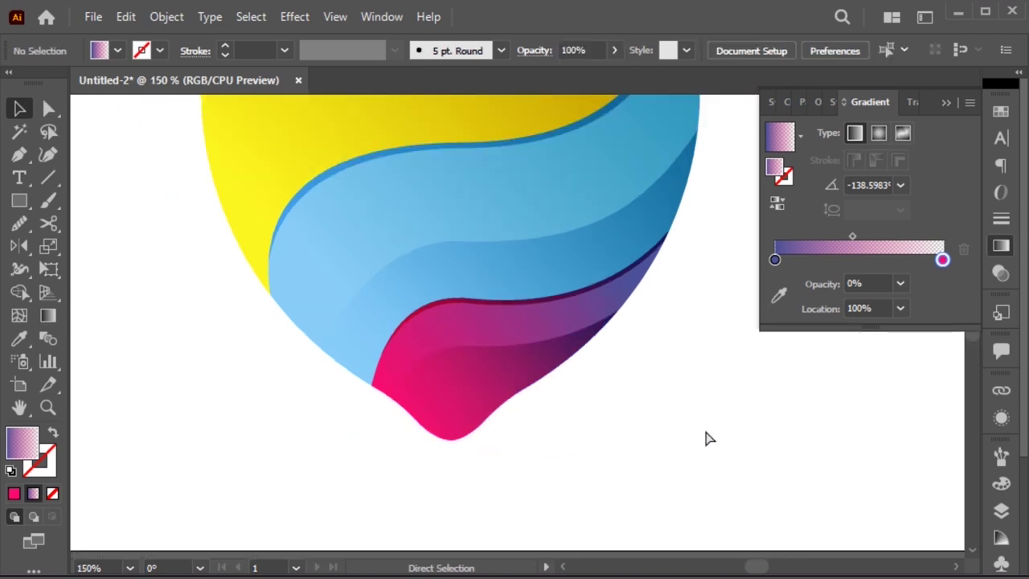
pyautogui.hotkey('ctrl', '-')
pyautogui.hotkey('ctrl', '-')
pyautogui.moveTo(684, 351); pyautogui.dragTo(675, 415)
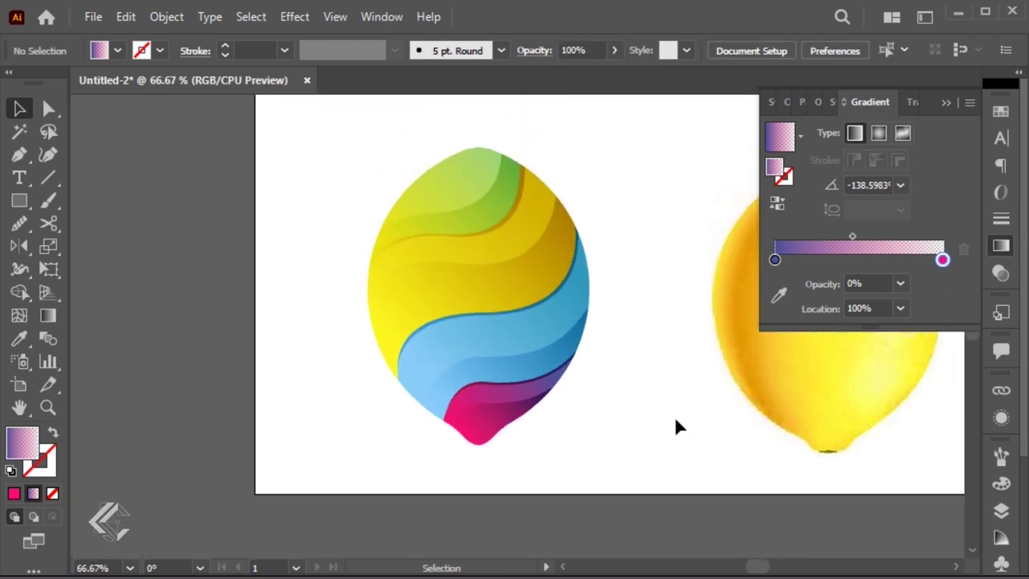
# Step: Hide the gradient settings and zoom in on the reference photo's stem and leaf
pyautogui.click(948, 104)
pyautogui.moveTo(827, 236); pyautogui.dragTo(822, 261)
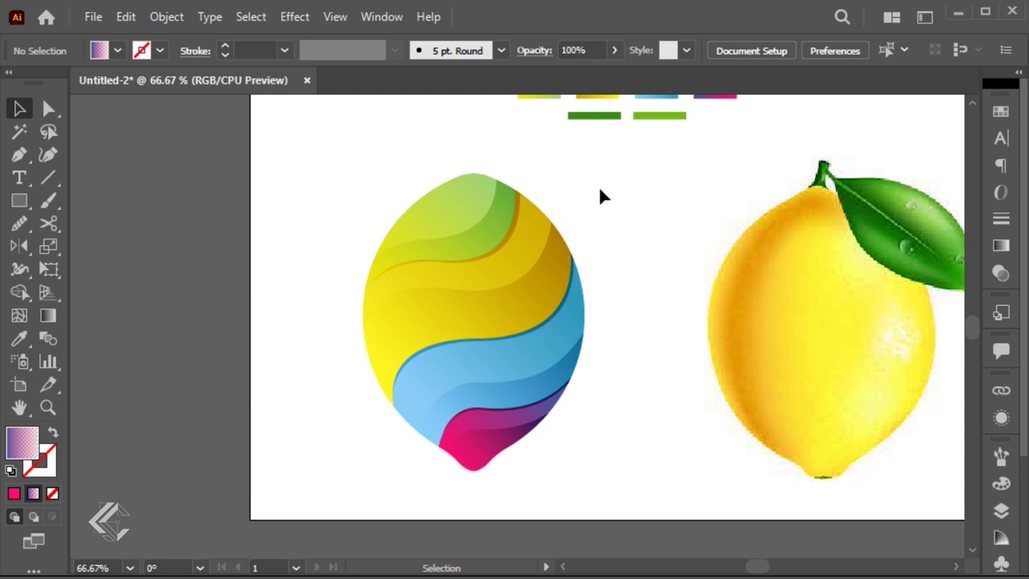
pyautogui.moveTo(602, 185); pyautogui.dragTo(375, 450)
pyautogui.click(629, 266)
pyautogui.press('z')
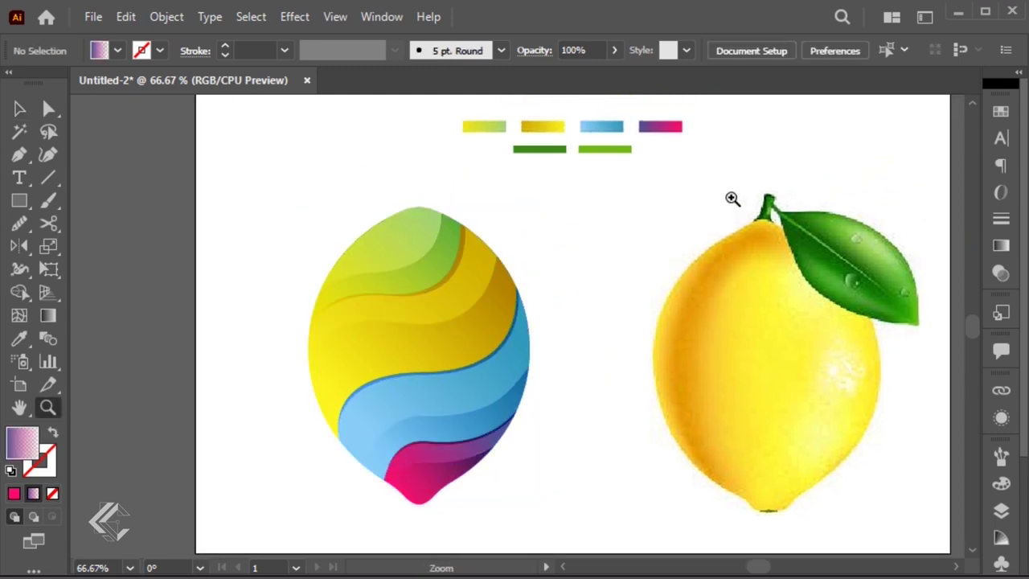
pyautogui.moveTo(715, 167); pyautogui.dragTo(932, 358)
# Step: Trace the stem as a closed Pen outline following the lemon top
pyautogui.press('p')
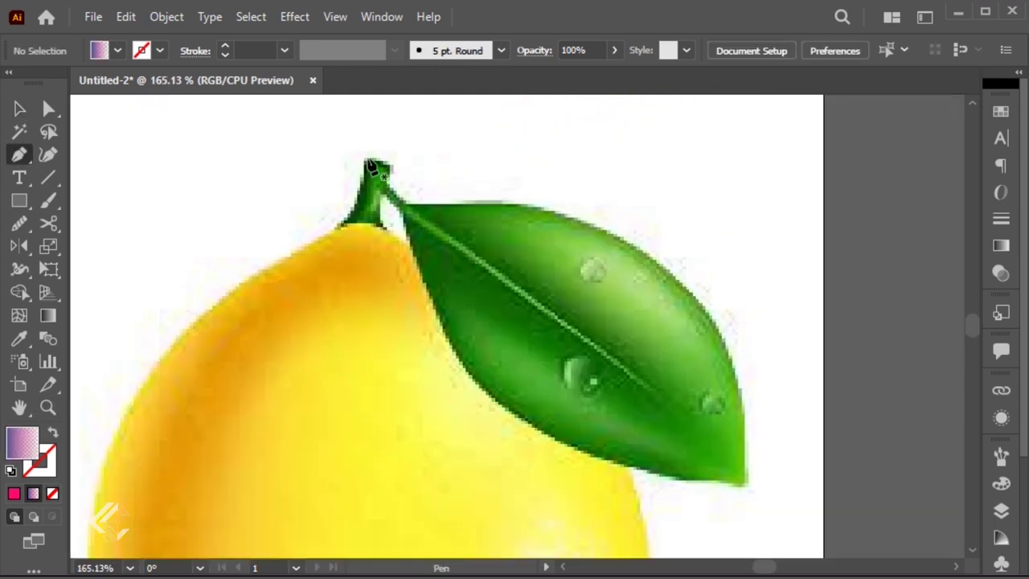
pyautogui.click(366, 160)
pyautogui.moveTo(347, 214); pyautogui.dragTo(327, 232)
pyautogui.click(332, 231)
pyautogui.click(387, 231)
pyautogui.click(397, 159)
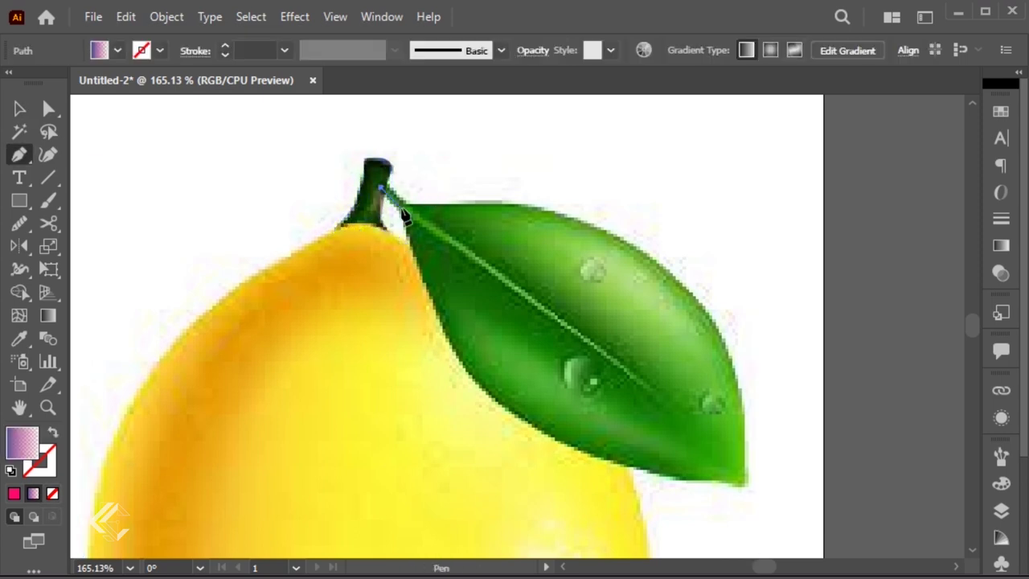
# Step: Trace the leaf's lower edge to its tip and curve back along its top
pyautogui.click(403, 211)
pyautogui.scroll(-1, 563, 322)
pyautogui.moveTo(726, 438); pyautogui.dragTo(474, 342)
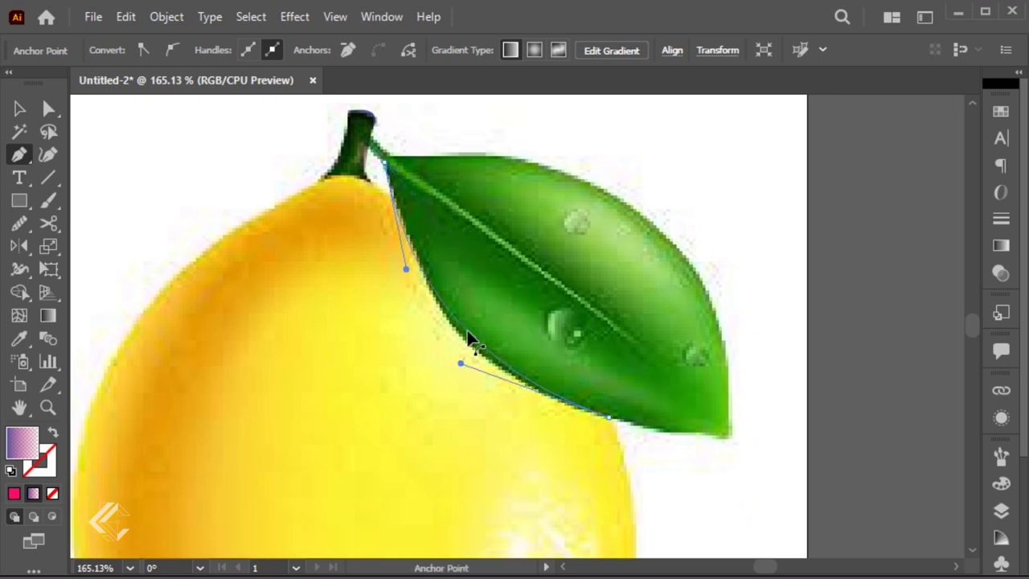
pyautogui.moveTo(724, 438); pyautogui.dragTo(760, 442)
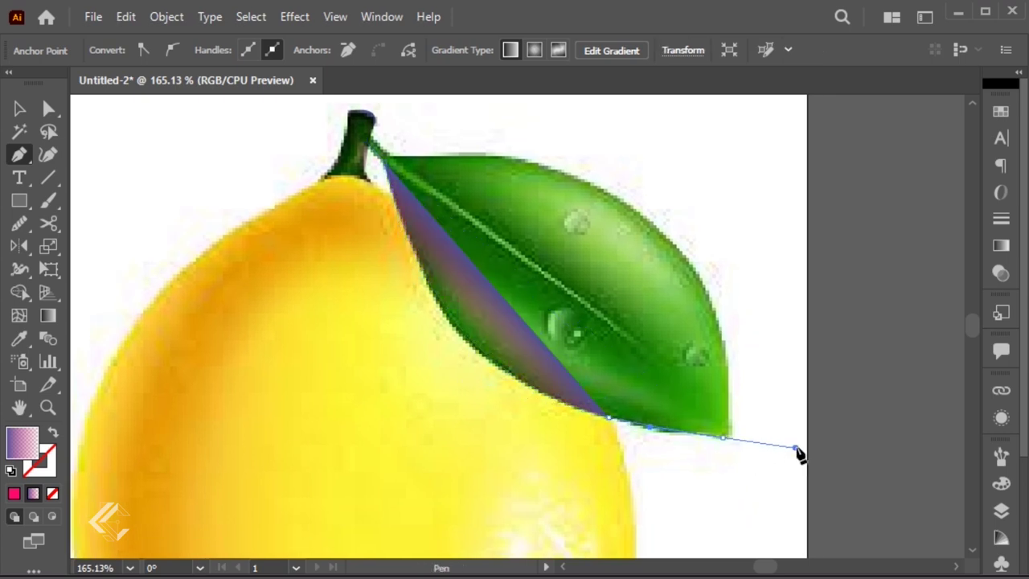
pyautogui.click(470, 187)
pyautogui.moveTo(561, 276); pyautogui.dragTo(671, 237)
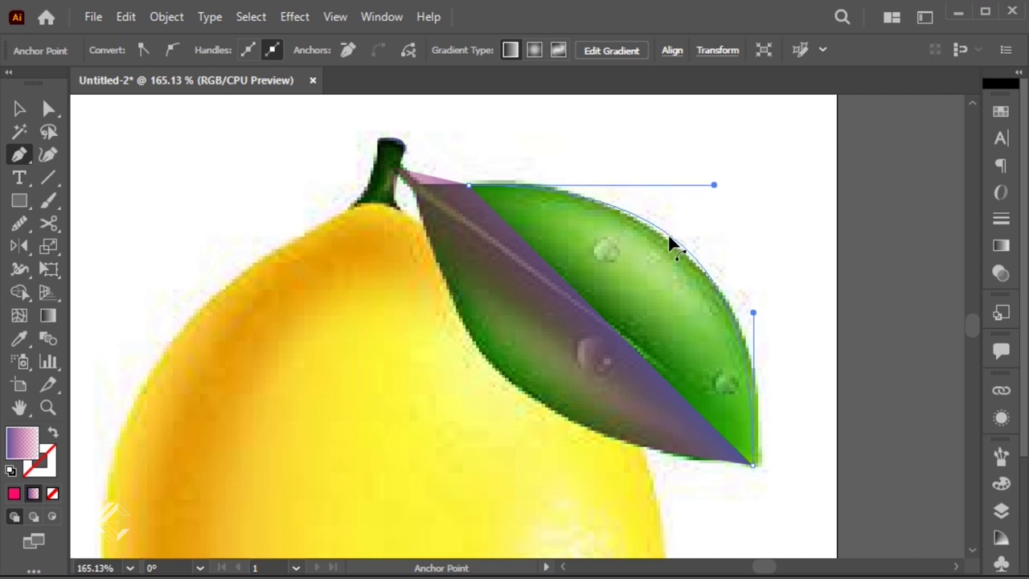
pyautogui.moveTo(754, 312); pyautogui.dragTo(764, 338)
# Step: Add anchors near the stem to complete the leaf's upper outline
pyautogui.click(402, 167)
pyautogui.click(442, 155)
pyautogui.moveTo(424, 187); pyautogui.dragTo(671, 374)
pyautogui.keyDown('ctrl'); pyautogui.click(554, 230); pyautogui.keyUp('ctrl')
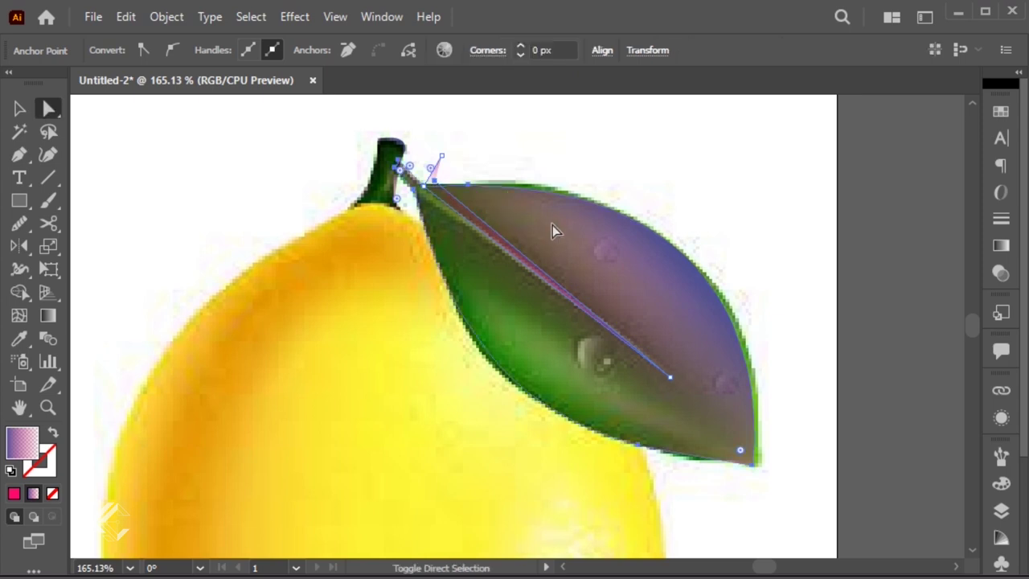
# Step: Select the traced stem and leaf shapes and move them off the photo
pyautogui.hotkey('shift', 'm')
pyautogui.press('a')
pyautogui.hotkey('ctrl', '1')
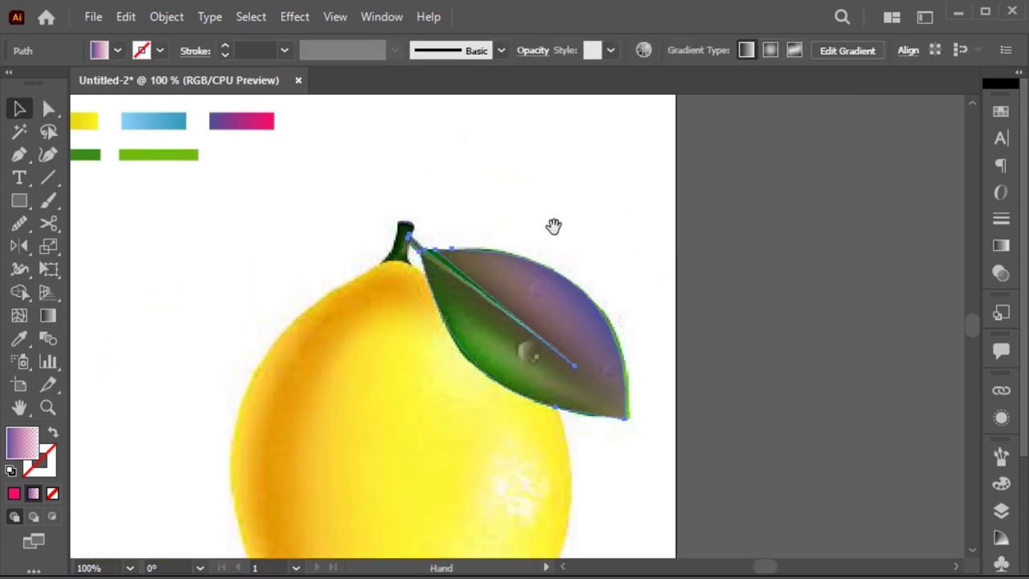
pyautogui.moveTo(552, 225); pyautogui.dragTo(785, 219)
pyautogui.press('v')
pyautogui.click(646, 327)
pyautogui.click(625, 254)
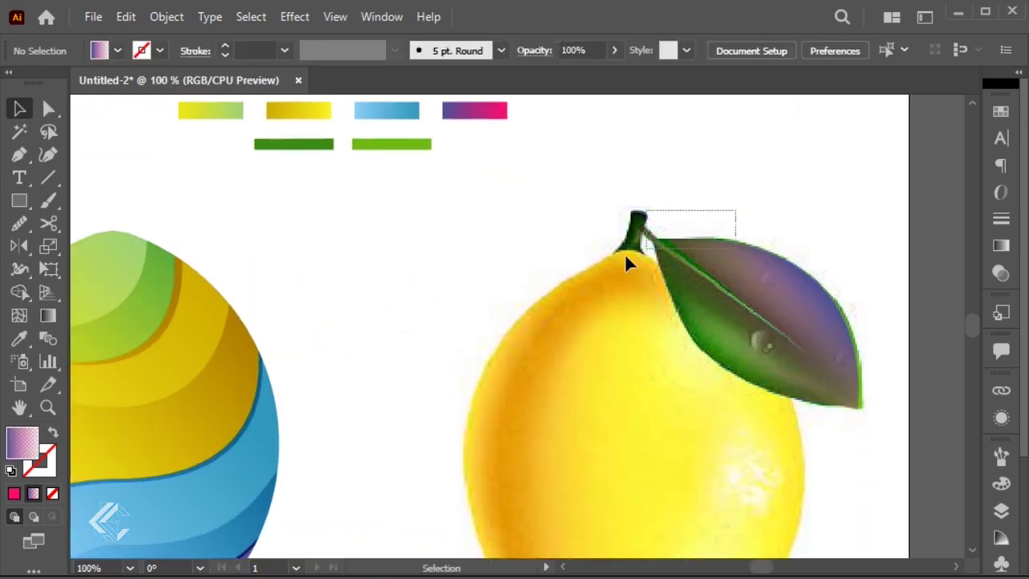
pyautogui.moveTo(637, 301)
pyautogui.mouseDown()
pyautogui.moveTo(414, 304)
pyautogui.moveTo(628, 328)
pyautogui.mouseUp()
# Step: Fill the traced leaf and stem with the dark green swatch and move them onto the striped lemon's top
pyautogui.press('i')
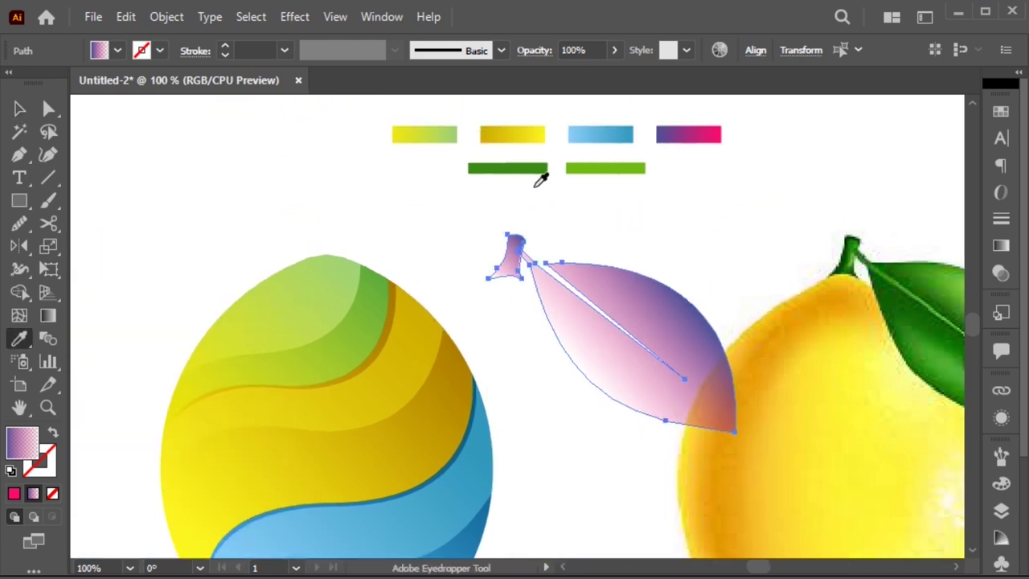
pyautogui.click(534, 167)
pyautogui.press('v')
pyautogui.click(624, 245)
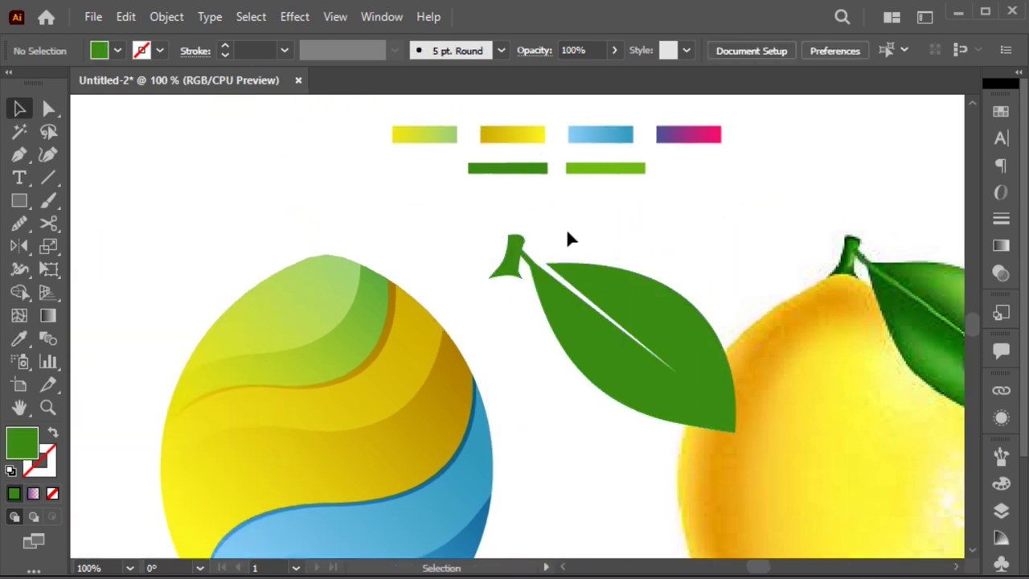
pyautogui.click(587, 312)
pyautogui.moveTo(586, 306); pyautogui.dragTo(404, 286)
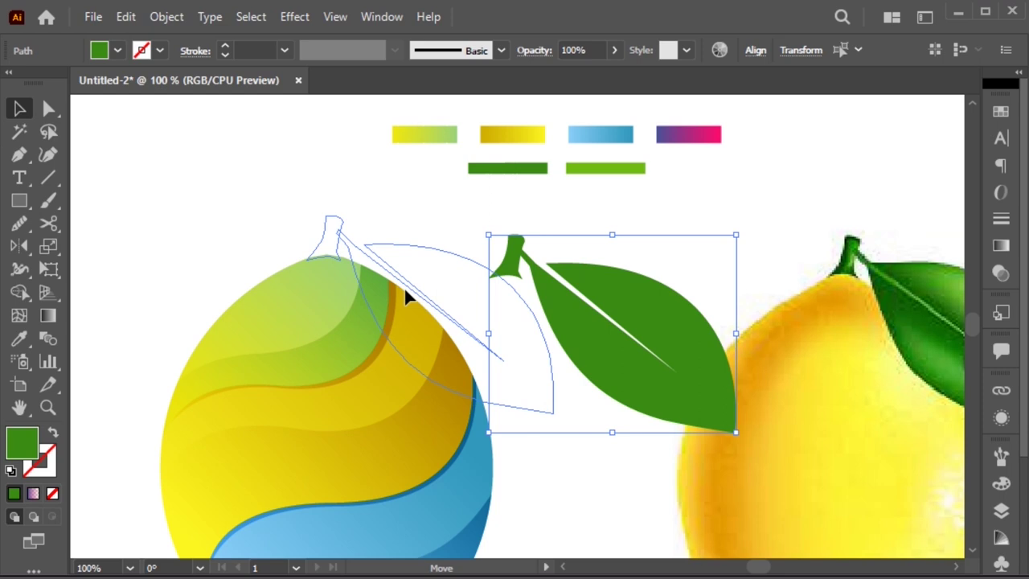
pyautogui.click(514, 263)
# Step: Zoom in and reshape the stem's base anchors into a curved bottom
pyautogui.press('z')
pyautogui.moveTo(306, 201); pyautogui.dragTo(395, 273)
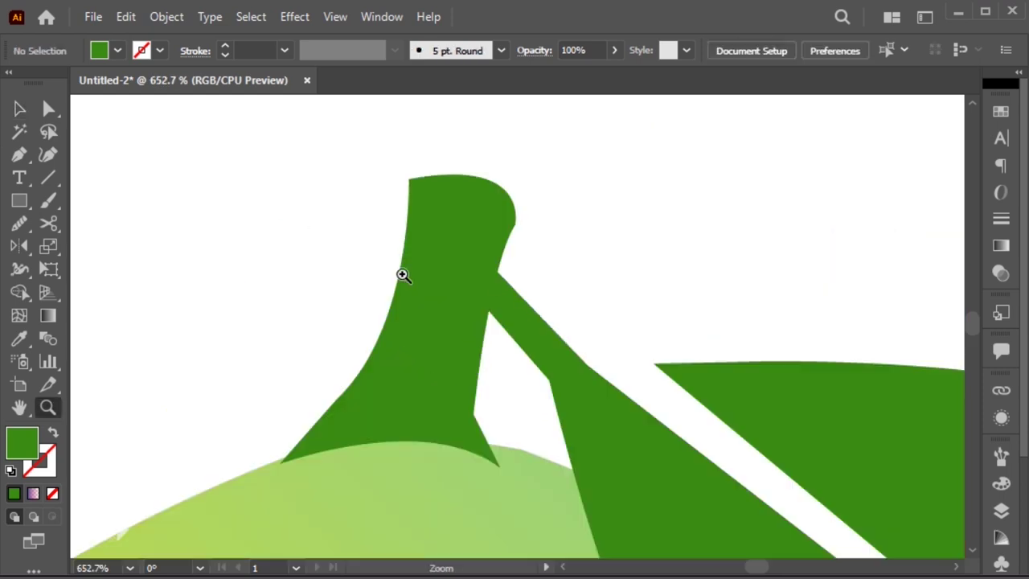
pyautogui.press('a')
pyautogui.click(438, 229)
pyautogui.hotkey('ctrl', 'shift', 'a')
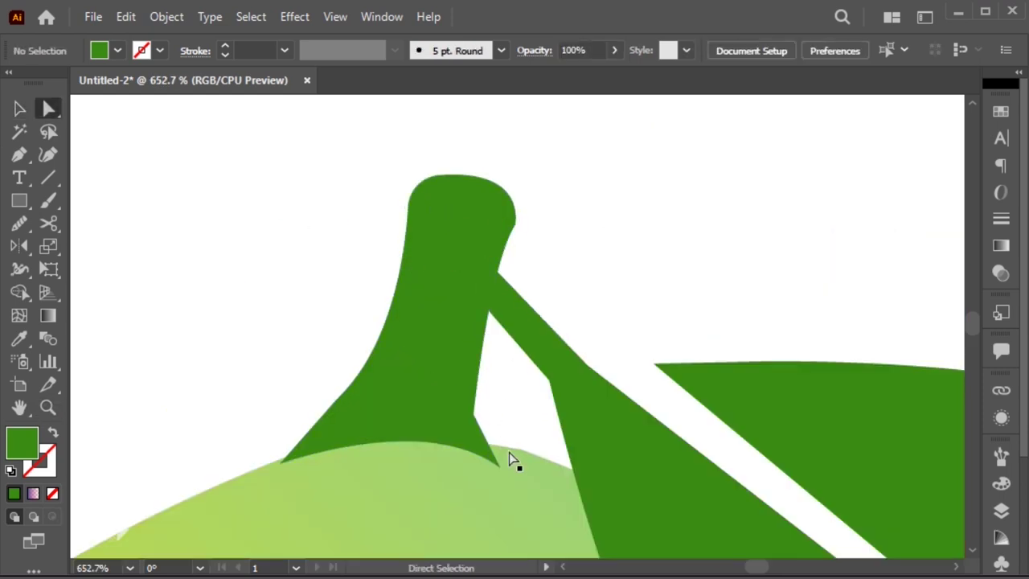
pyautogui.click(511, 457)
pyautogui.moveTo(438, 405)
pyautogui.mouseDown()
pyautogui.moveTo(431, 419)
pyautogui.moveTo(542, 410)
pyautogui.mouseUp()
pyautogui.click(475, 417)
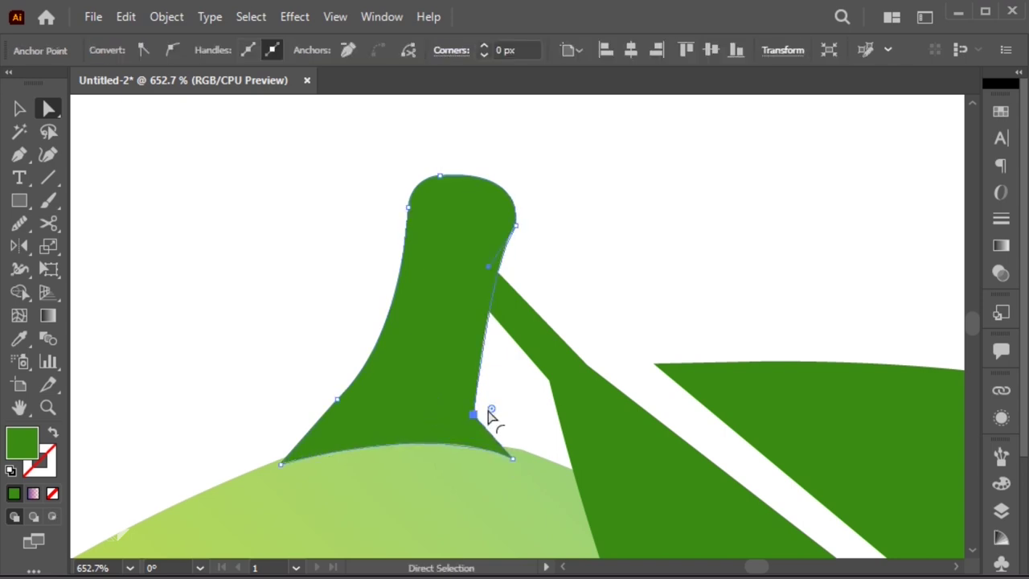
pyautogui.click(338, 400)
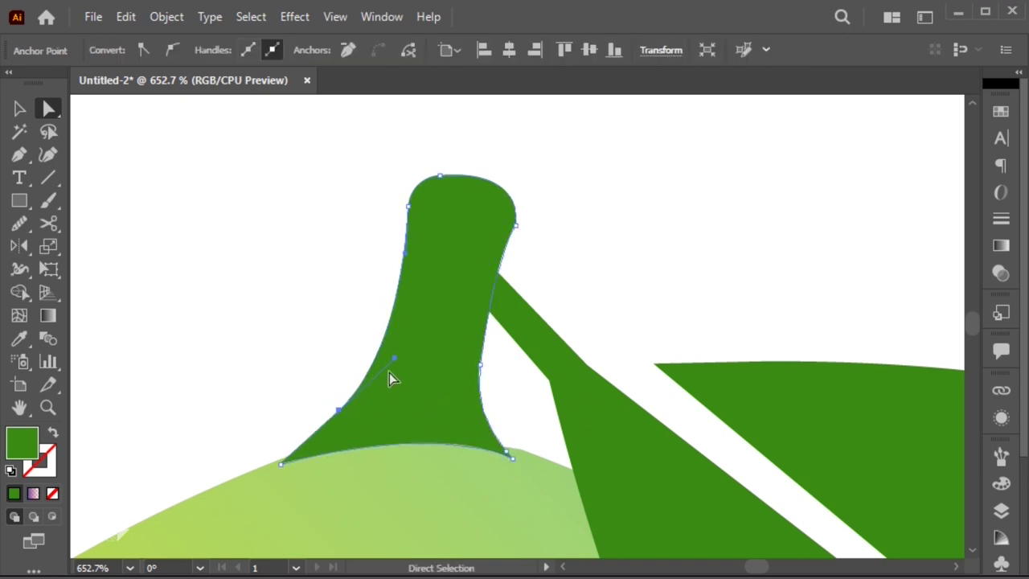
pyautogui.click(545, 296)
pyautogui.scroll(-2, 544, 296)
# Step: Zoom in on the lemon and its leaf
pyautogui.scroll(-8, 544, 295)
pyautogui.press('z')
pyautogui.moveTo(368, 218); pyautogui.dragTo(919, 477)
pyautogui.press('v')
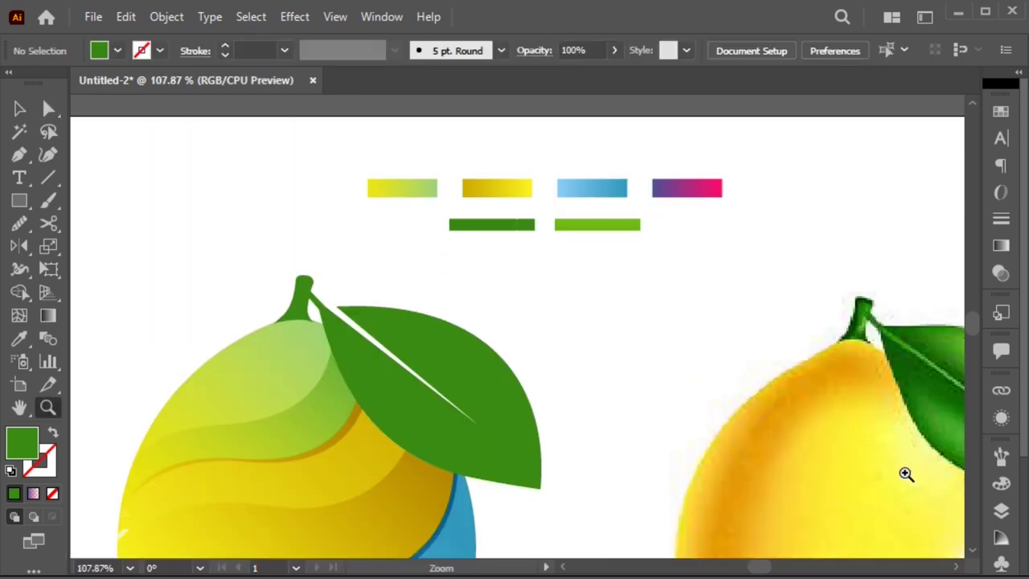
# Step: Draw a closed Pen shape along the vein covering the leaf's upper half
pyautogui.press('p')
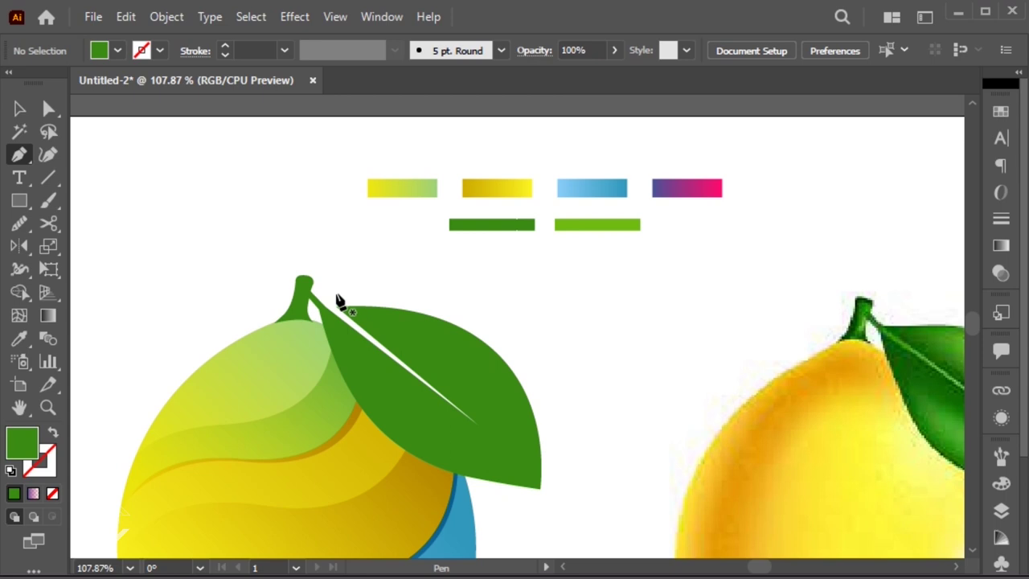
pyautogui.click(325, 293)
pyautogui.click(341, 314)
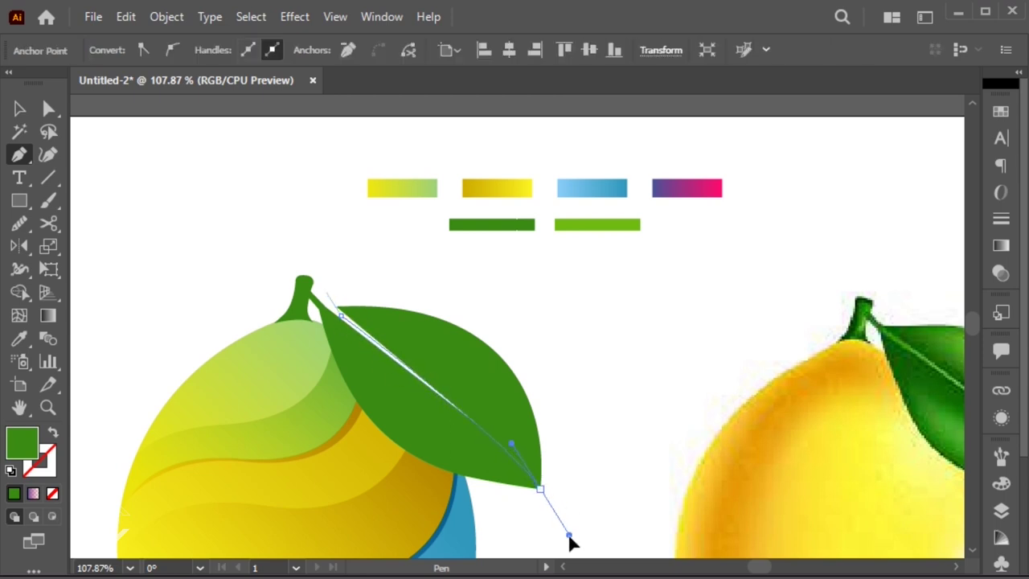
pyautogui.click(585, 391)
pyautogui.click(539, 326)
pyautogui.click(422, 263)
pyautogui.click(384, 262)
pyautogui.click(325, 293)
pyautogui.press('a')
# Step: Use Shape Builder to delete the cutting shape's pieces lying outside the leaf
pyautogui.keyDown('shift'); pyautogui.click(413, 415); pyautogui.keyUp('shift')
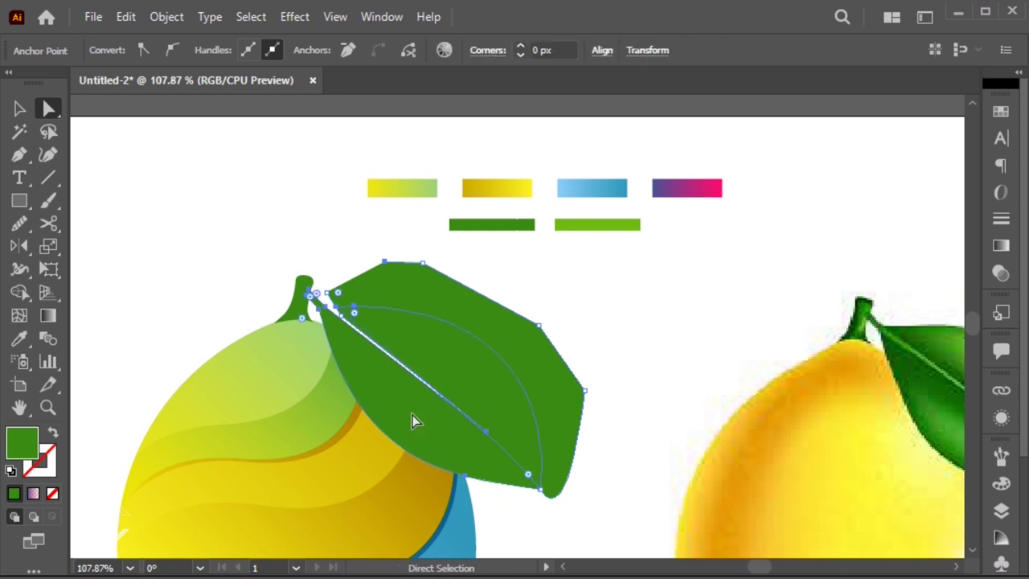
pyautogui.hotkey('shift', 'm')
pyautogui.click(573, 375)
pyautogui.hotkey('ctrl', 'shift', 'a')
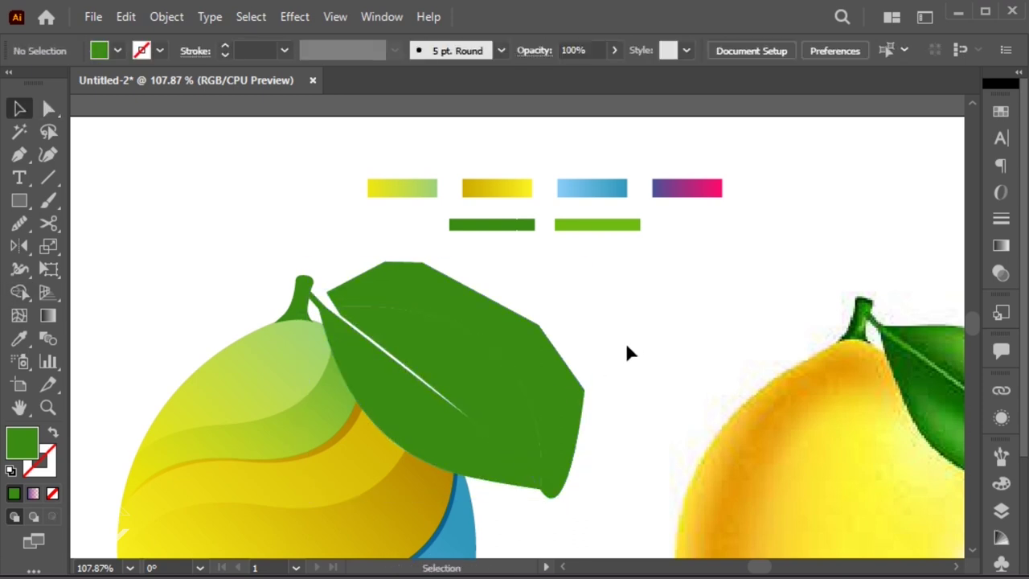
pyautogui.press('a')
pyautogui.click(488, 380)
pyautogui.press('Delete')
# Step: Fill the leaf's upper half with the light green swatch
pyautogui.click(549, 394)
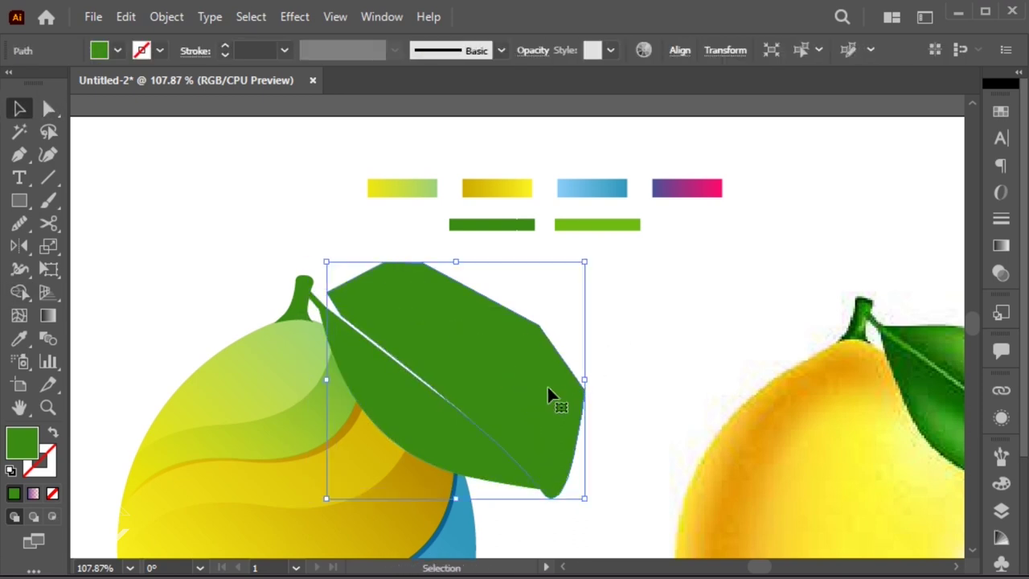
pyautogui.click(527, 402)
pyautogui.press('i')
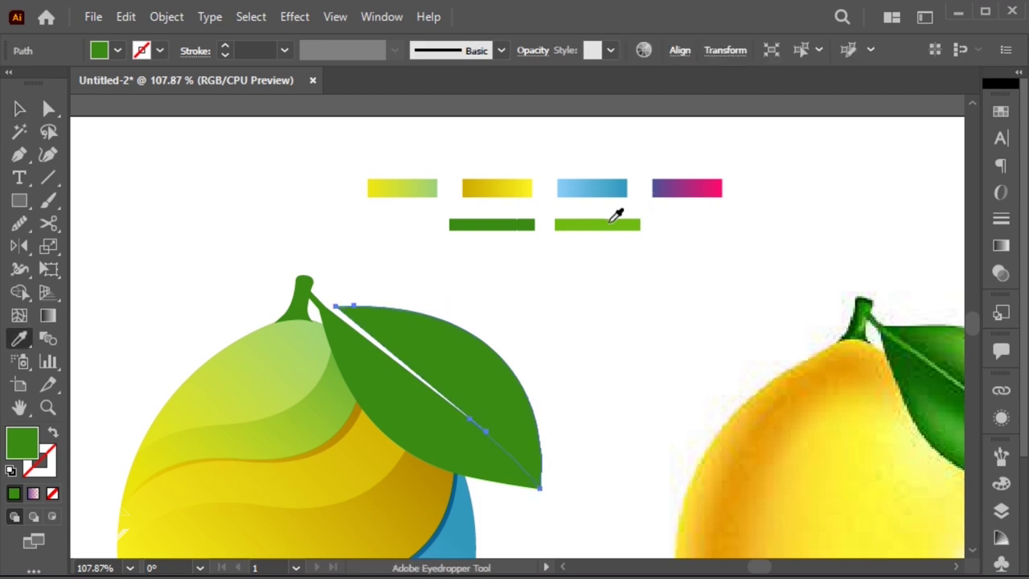
pyautogui.click(611, 222)
pyautogui.hotkey('ctrl', 'shift', 'a')
# Step: Place a copy of the whole leaf just below the original
pyautogui.moveTo(603, 337); pyautogui.dragTo(644, 297)
pyautogui.moveTo(620, 340); pyautogui.dragTo(616, 329)
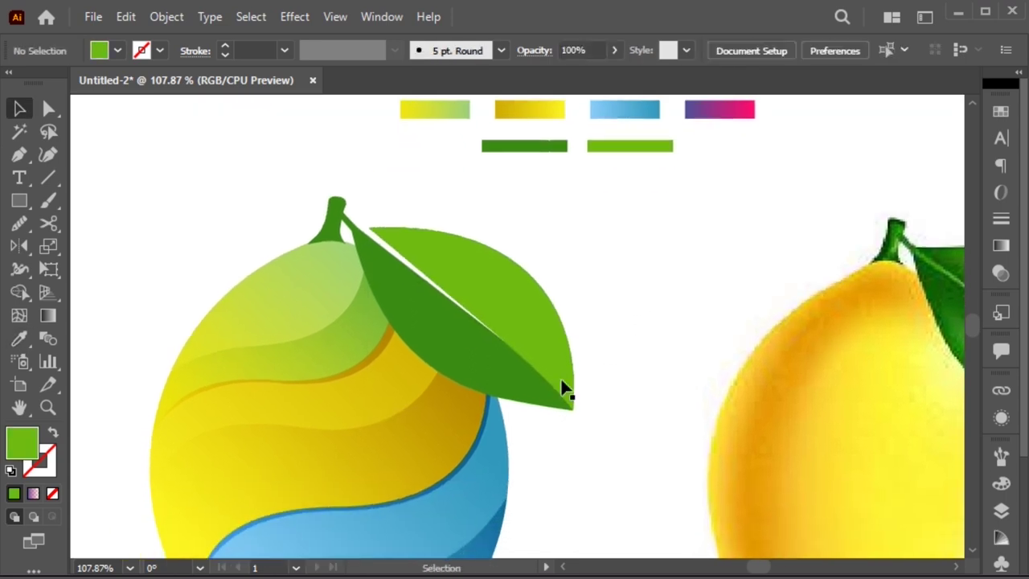
pyautogui.click(444, 373)
pyautogui.moveTo(444, 373); pyautogui.dragTo(447, 385)
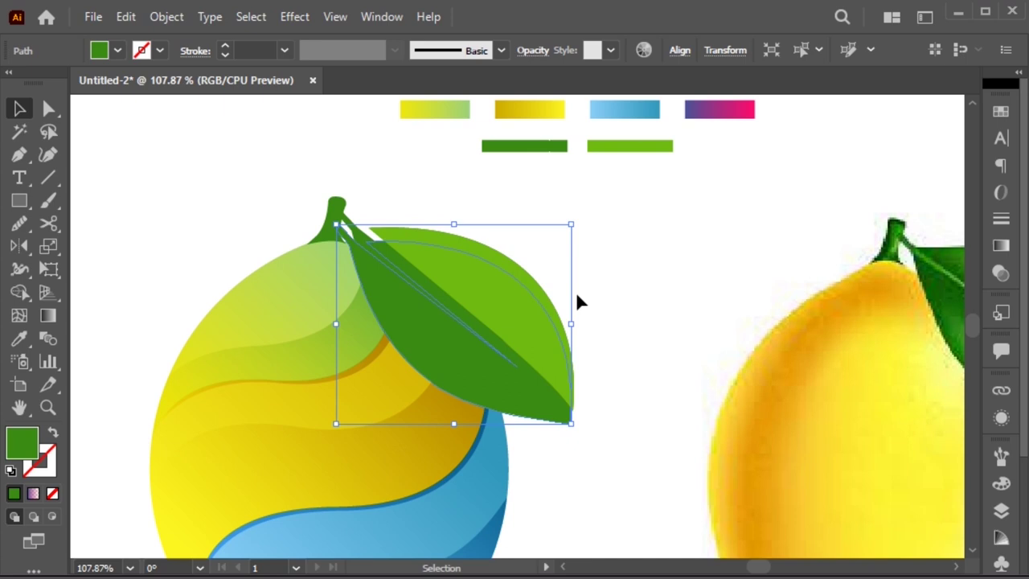
# Step: Rotate the leaf copy and fill it with dark grey #303030
pyautogui.moveTo(577, 217); pyautogui.dragTo(584, 233)
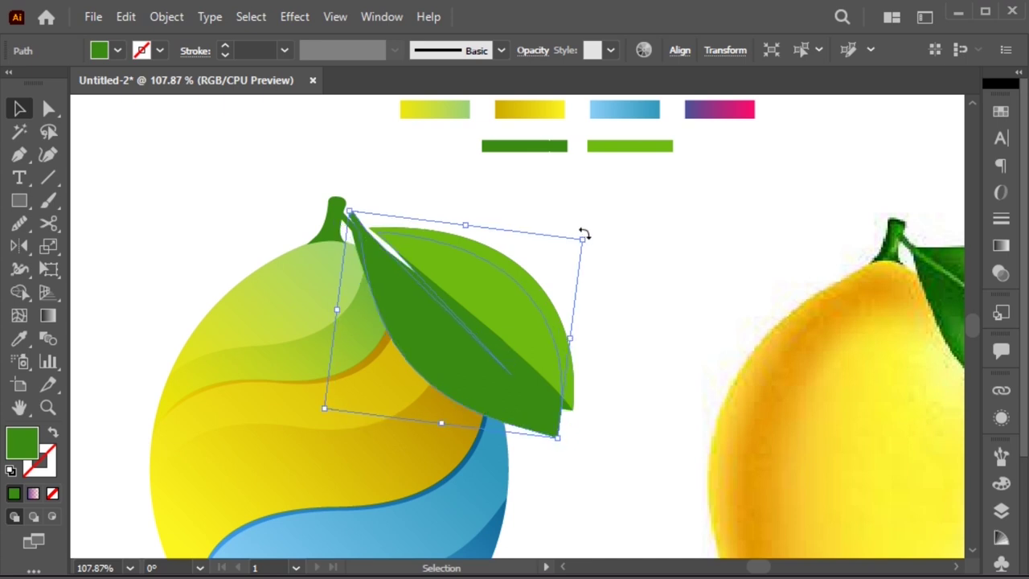
pyautogui.doubleClick(21, 442)
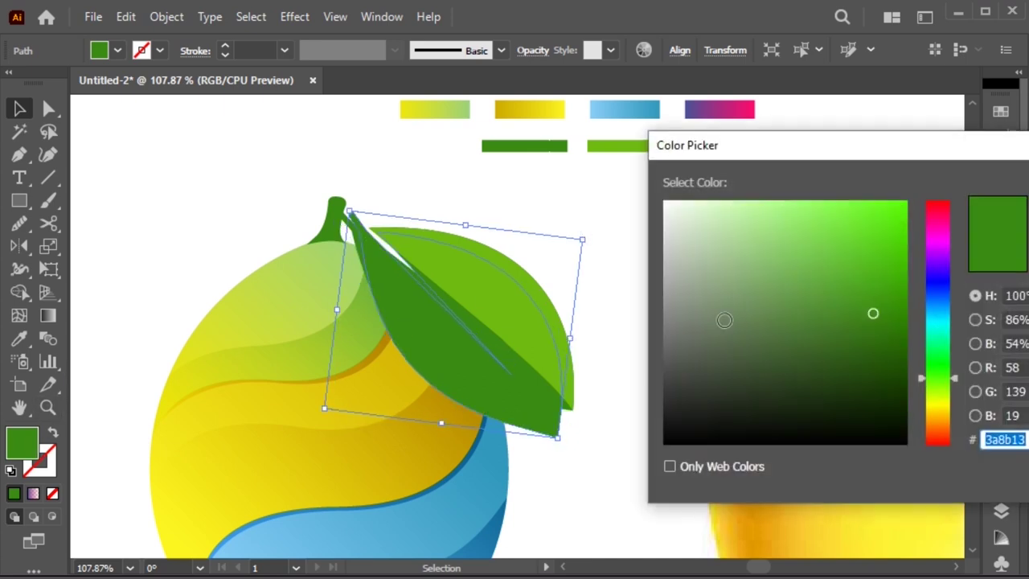
pyautogui.write('303030')
pyautogui.press('Return')
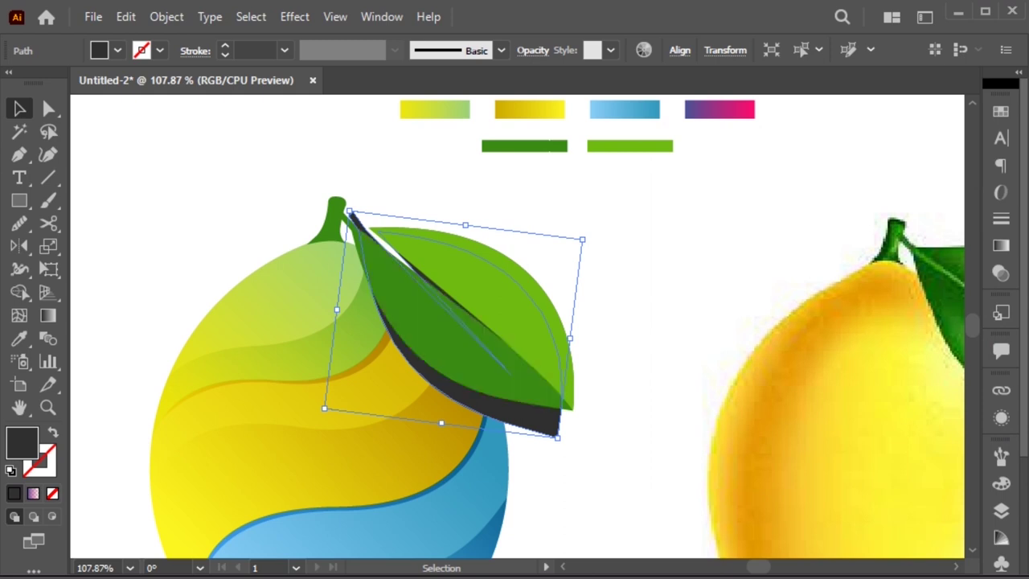
pyautogui.moveTo(569, 434); pyautogui.dragTo(571, 436)
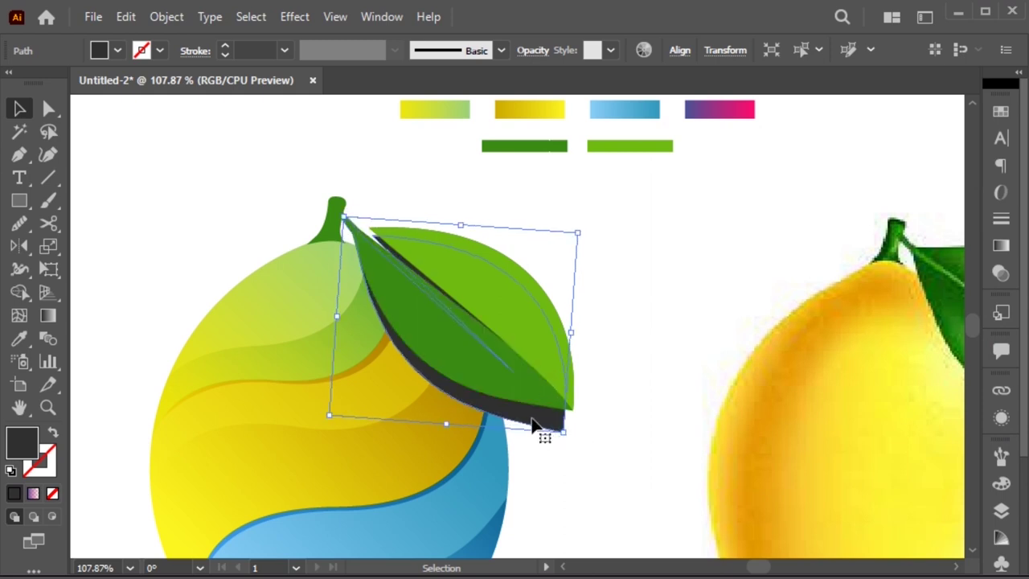
# Step: Trim the dark copy with Shape Builder so it only covers the lemon body
pyautogui.click(547, 447)
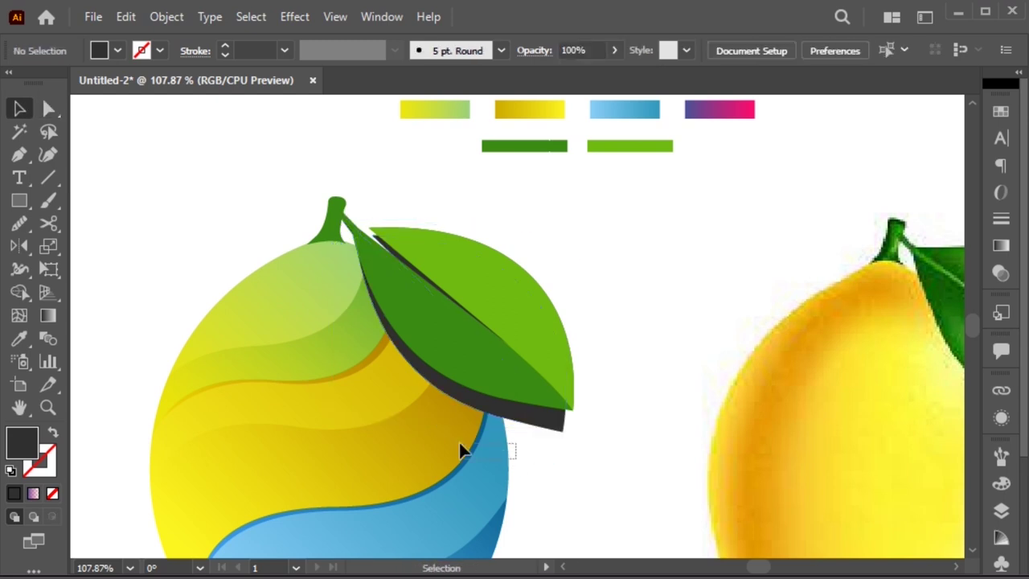
pyautogui.click(460, 443)
pyautogui.keyDown('shift'); pyautogui.click(537, 430); pyautogui.keyUp('shift')
pyautogui.hotkey('shift', 'm')
pyautogui.keyDown('alt'); pyautogui.click(557, 434); pyautogui.keyUp('alt')
pyautogui.press('v')
pyautogui.click(569, 460)
pyautogui.hotkey('ctrl', 'z')
pyautogui.hotkey('ctrl', 'z')
pyautogui.hotkey('ctrl', 'z')
pyautogui.hotkey('ctrl', 'z')
pyautogui.hotkey('ctrl', 'z')
pyautogui.hotkey('ctrl', 'z')
pyautogui.hotkey('ctrl', 'shift', 'z')
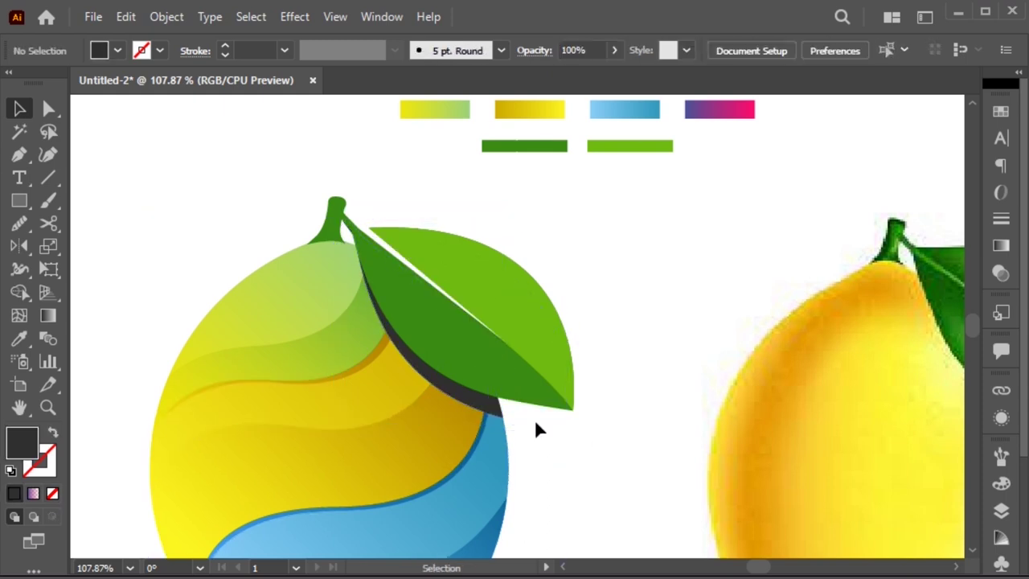
pyautogui.click(491, 412)
# Step: Apply a Gaussian Blur with an increased radius to the leaf shadow
pyautogui.click(285, 17)
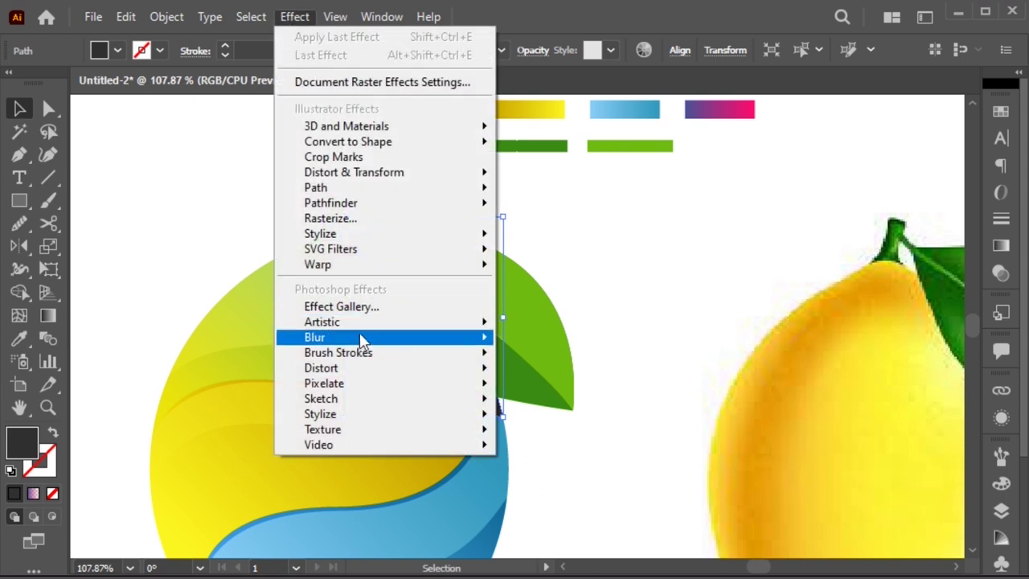
pyautogui.click(508, 338)
pyautogui.moveTo(842, 312); pyautogui.dragTo(866, 313)
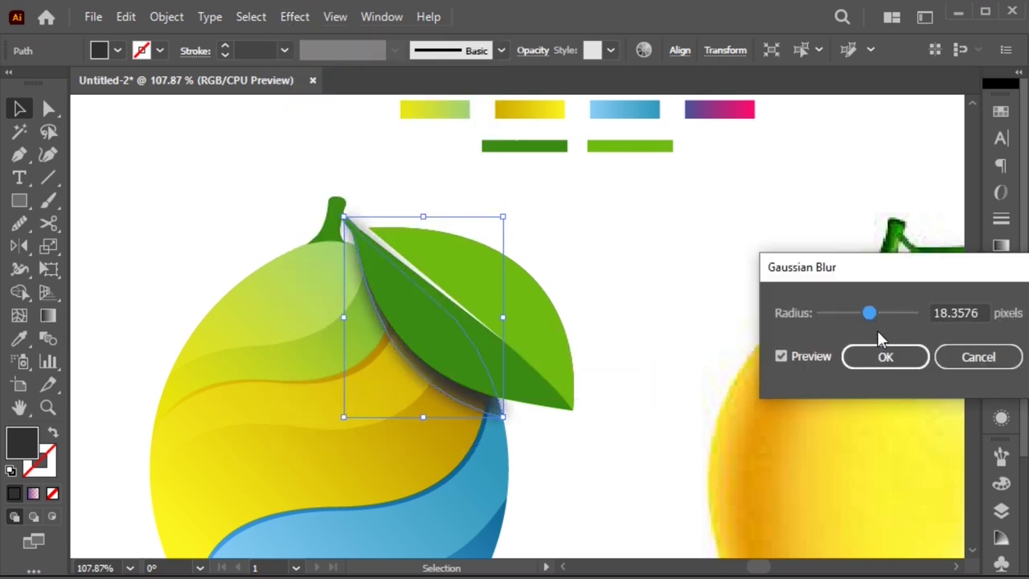
pyautogui.click(872, 360)
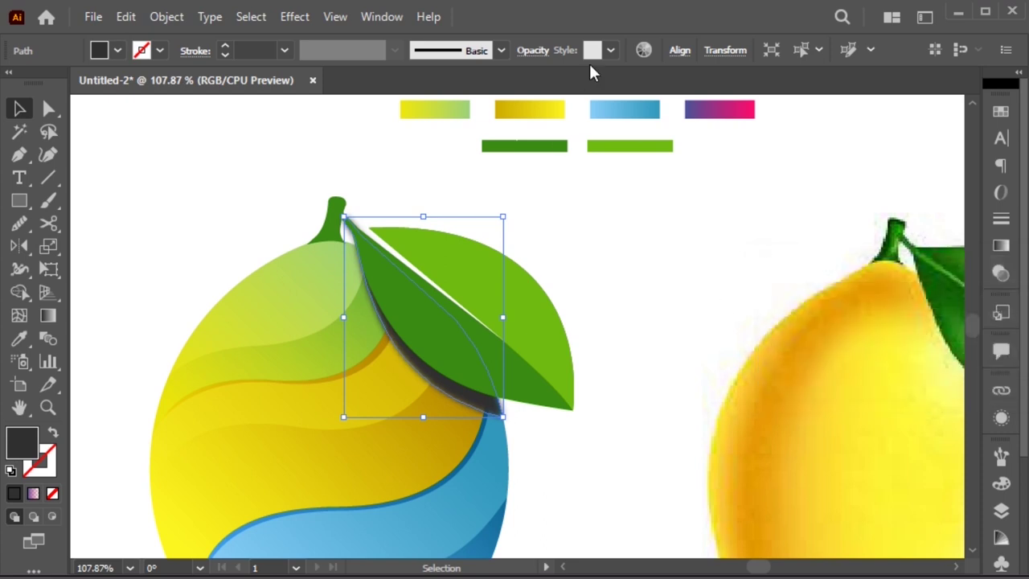
# Step: Set the shadow's opacity to 50% and zoom out to view the whole lemon
pyautogui.click(533, 51)
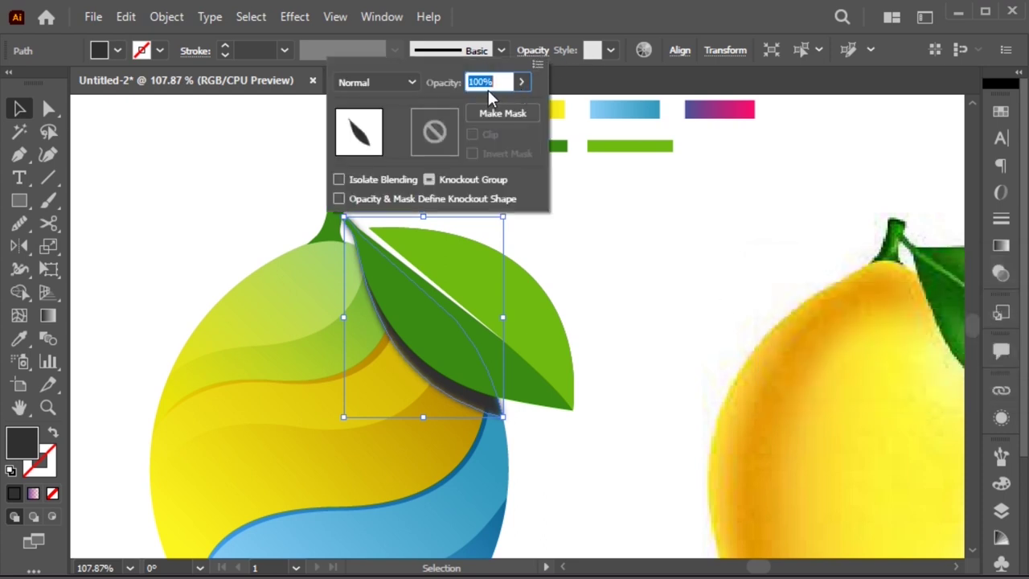
pyautogui.write('50')
pyautogui.press('Return')
pyautogui.click(633, 311)
pyautogui.hotkey('ctrl', '-')
pyautogui.hotkey('ctrl', '-')
pyautogui.moveTo(632, 301); pyautogui.dragTo(730, 267)
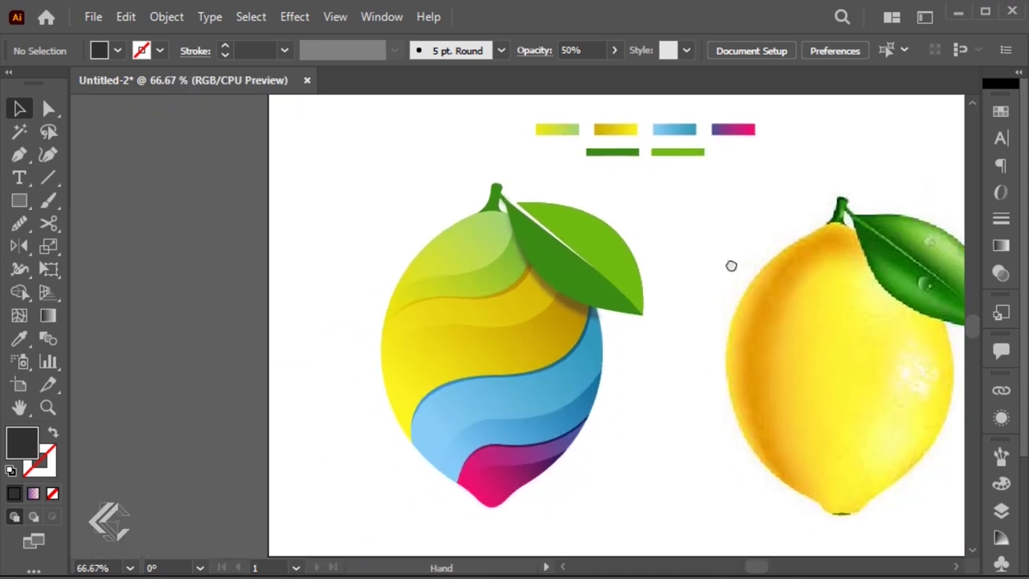
# Step: Marquee-select all the lemon's parts and group them with Ctrl+G
pyautogui.moveTo(632, 188); pyautogui.dragTo(482, 386)
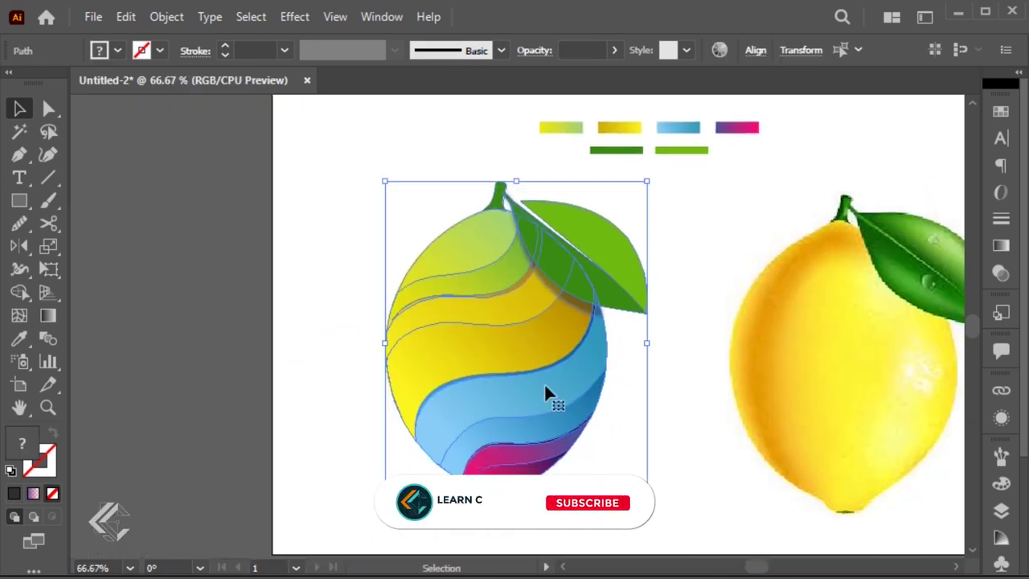
pyautogui.click(620, 403)
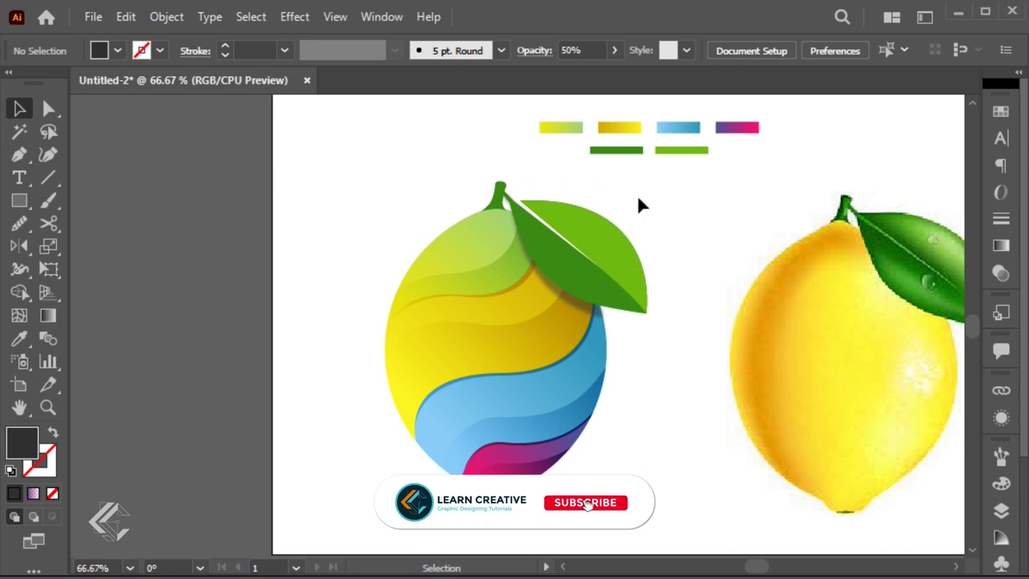
pyautogui.moveTo(637, 184); pyautogui.dragTo(381, 480)
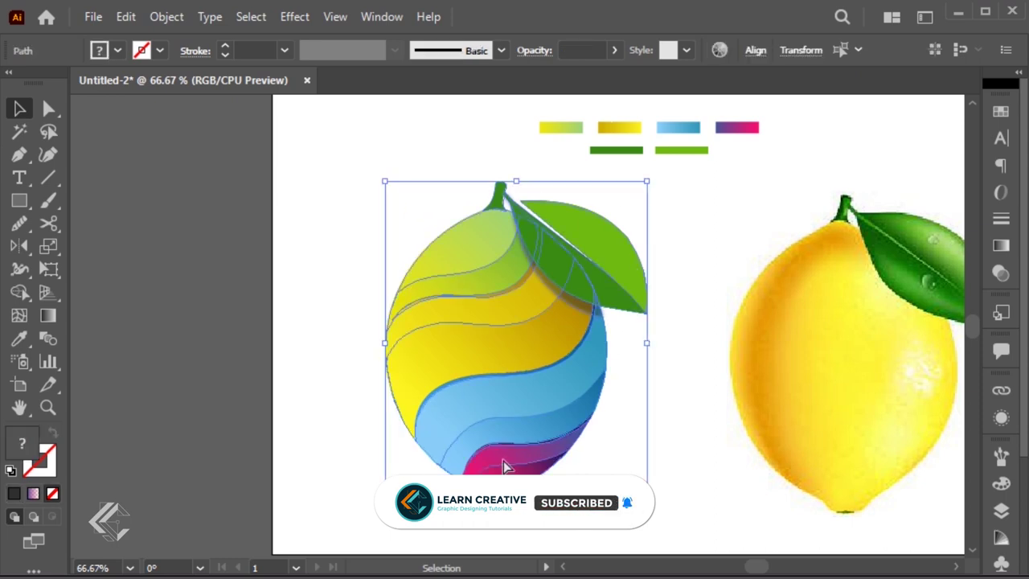
pyautogui.hotkey('ctrl', 'g')
pyautogui.moveTo(543, 386); pyautogui.dragTo(544, 399)
pyautogui.click(655, 229)
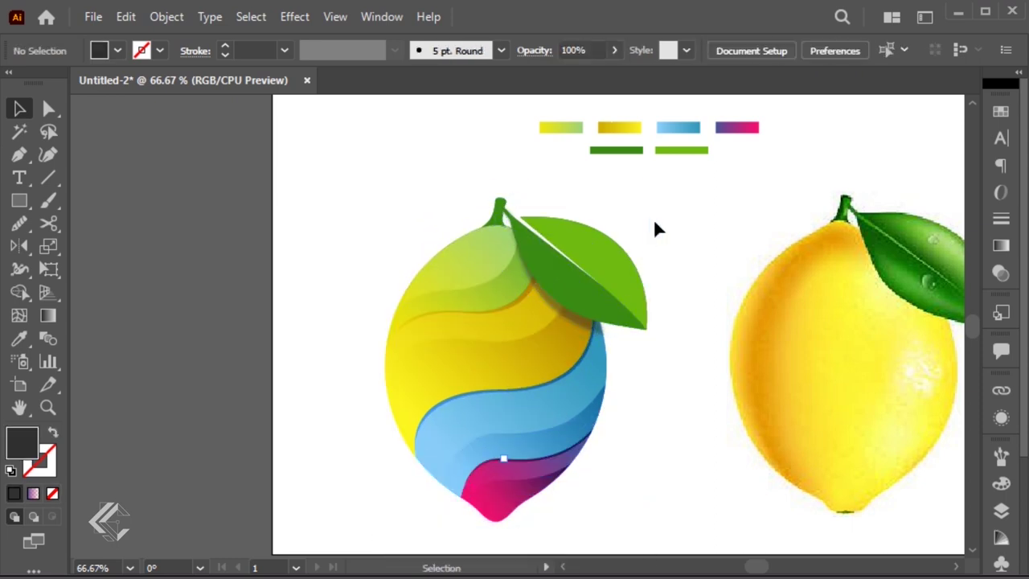
pyautogui.click(582, 353)
# Step: Delete the reference lemon photo
pyautogui.click(789, 308)
pyautogui.hotkey('ctrl', 'alt', '2')
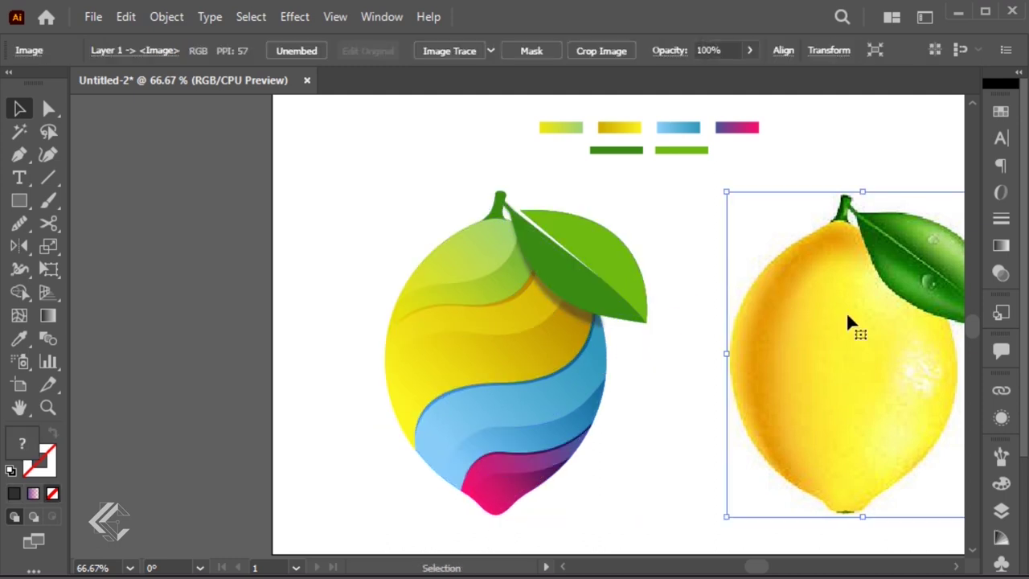
pyautogui.press('Delete')
# Step: Move the grouped lemon right toward the page centre
pyautogui.moveTo(636, 505); pyautogui.dragTo(368, 205)
pyautogui.press('a')
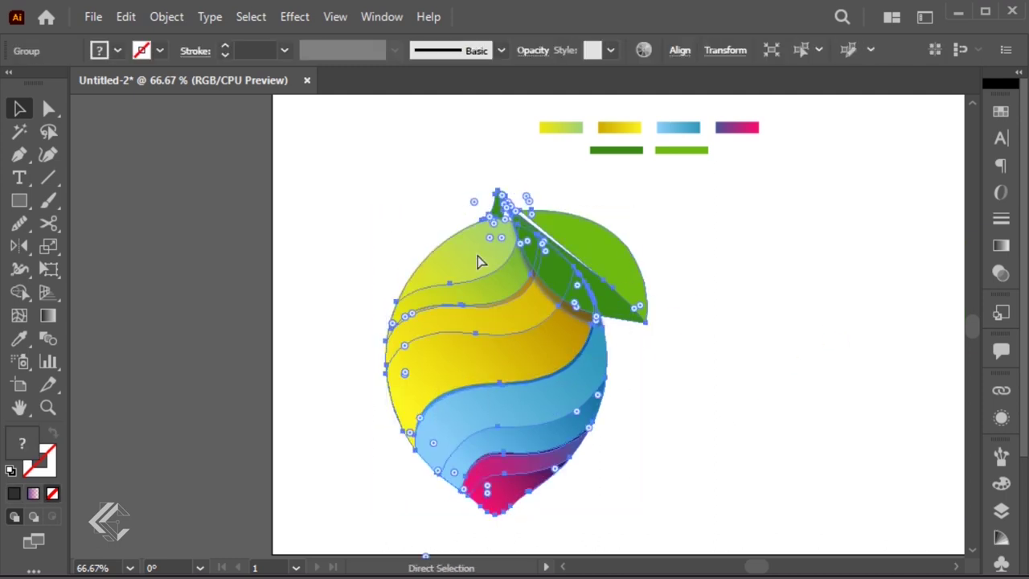
pyautogui.press('v')
pyautogui.moveTo(500, 330); pyautogui.dragTo(632, 332)
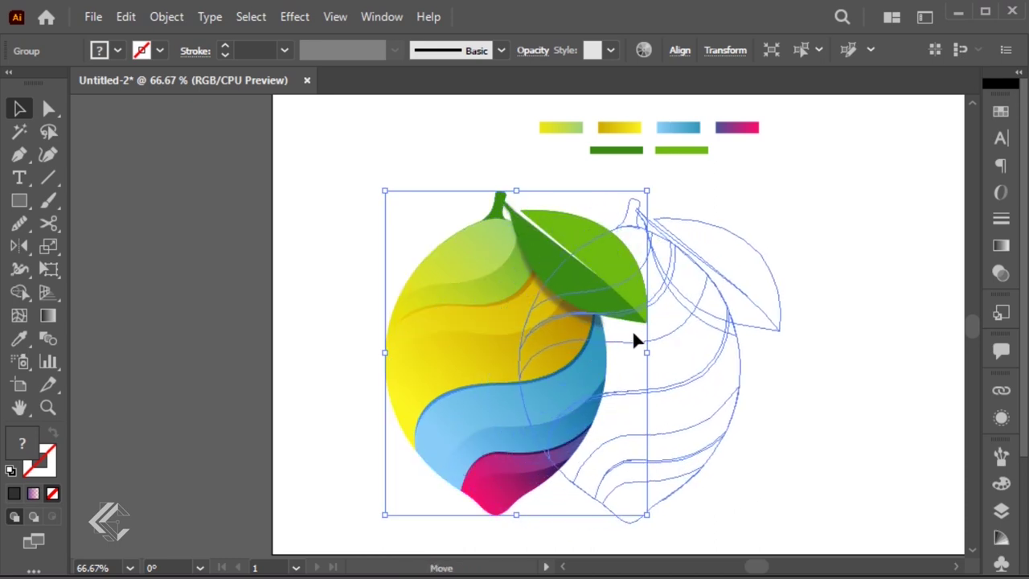
pyautogui.click(819, 331)
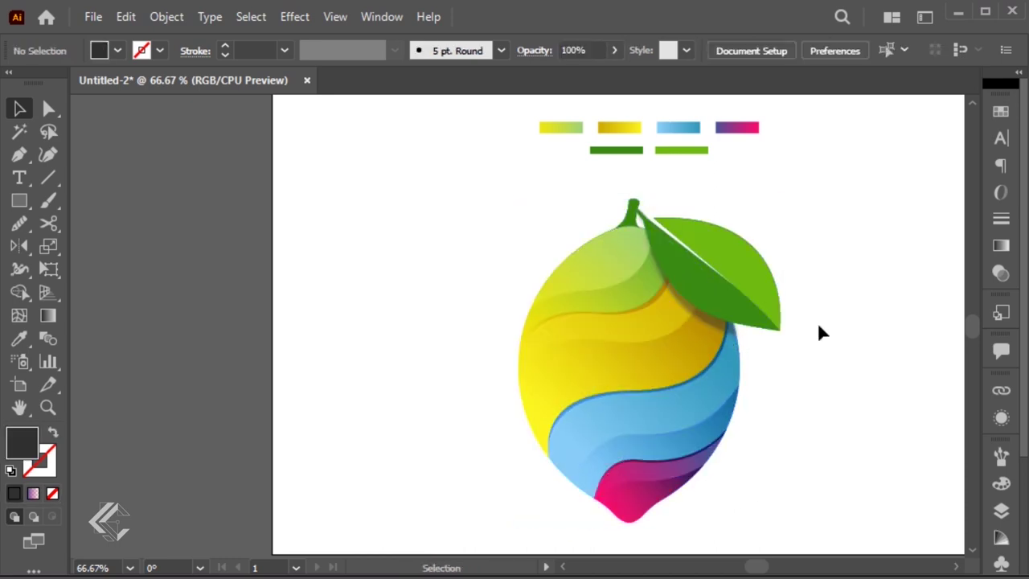